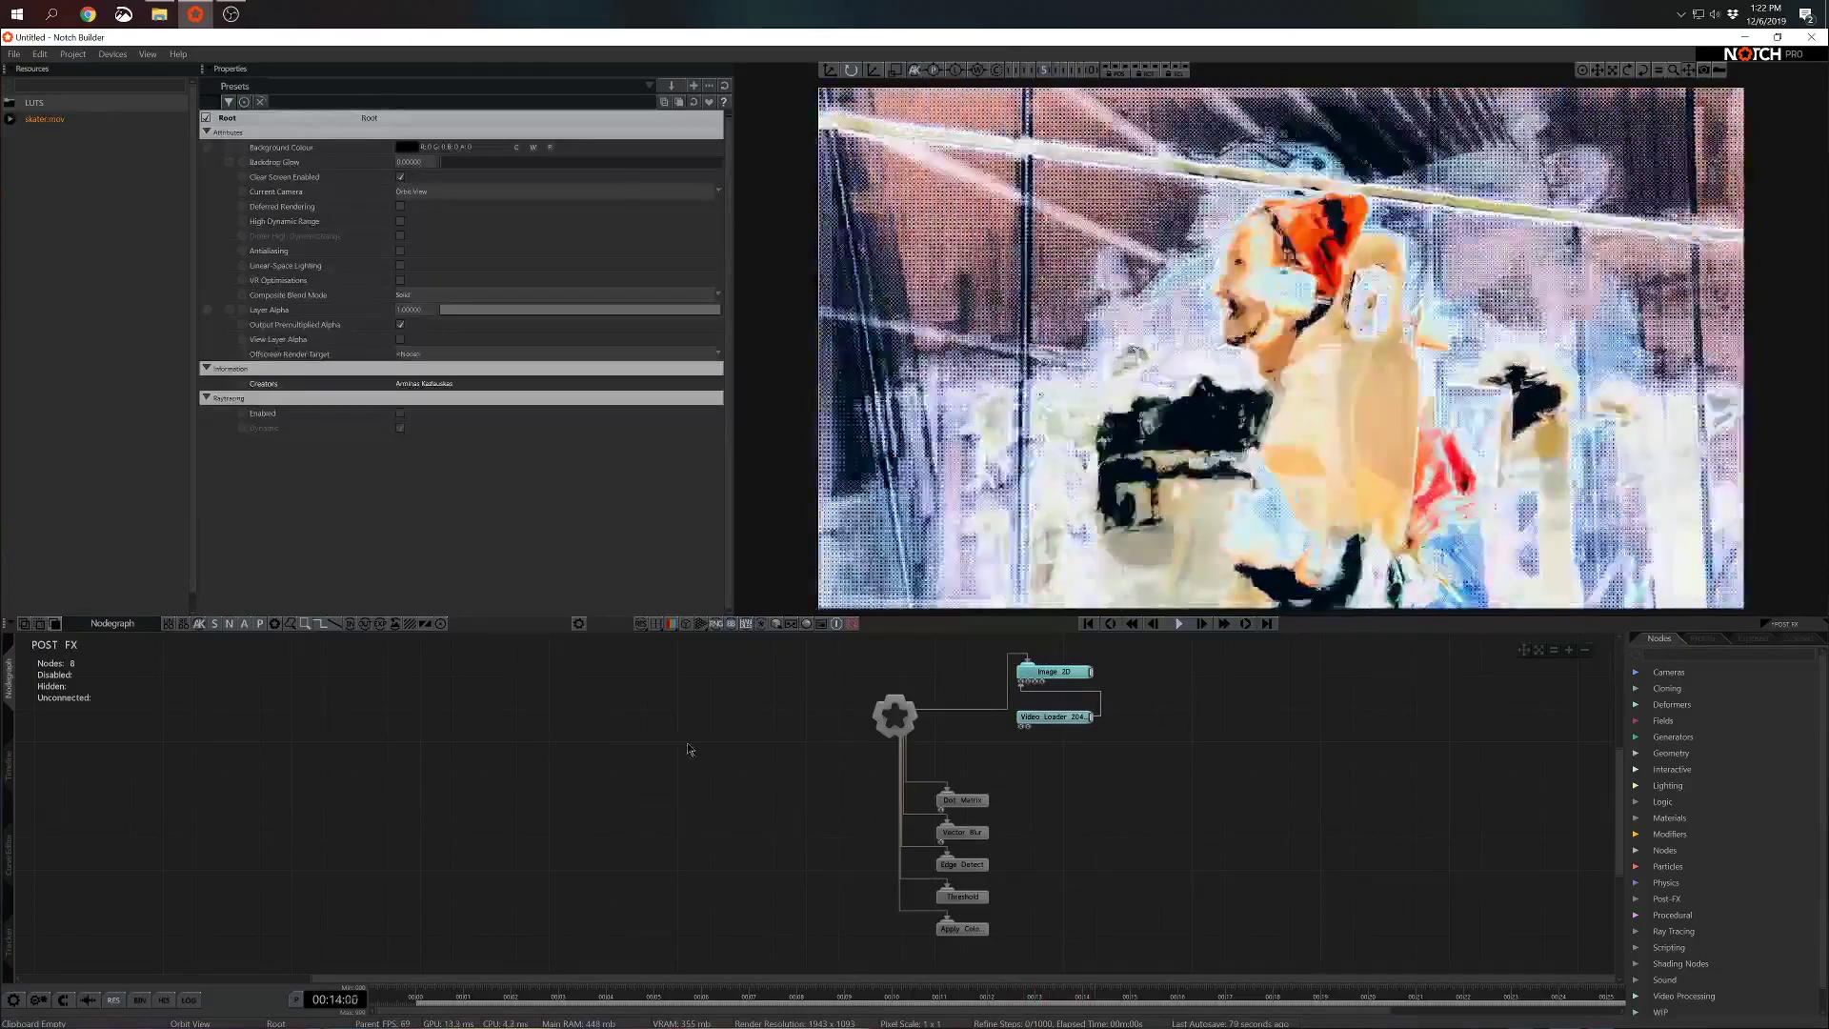
# Create a new blank layer named 'post FX' from the File menu
pyautogui.click(14, 55)
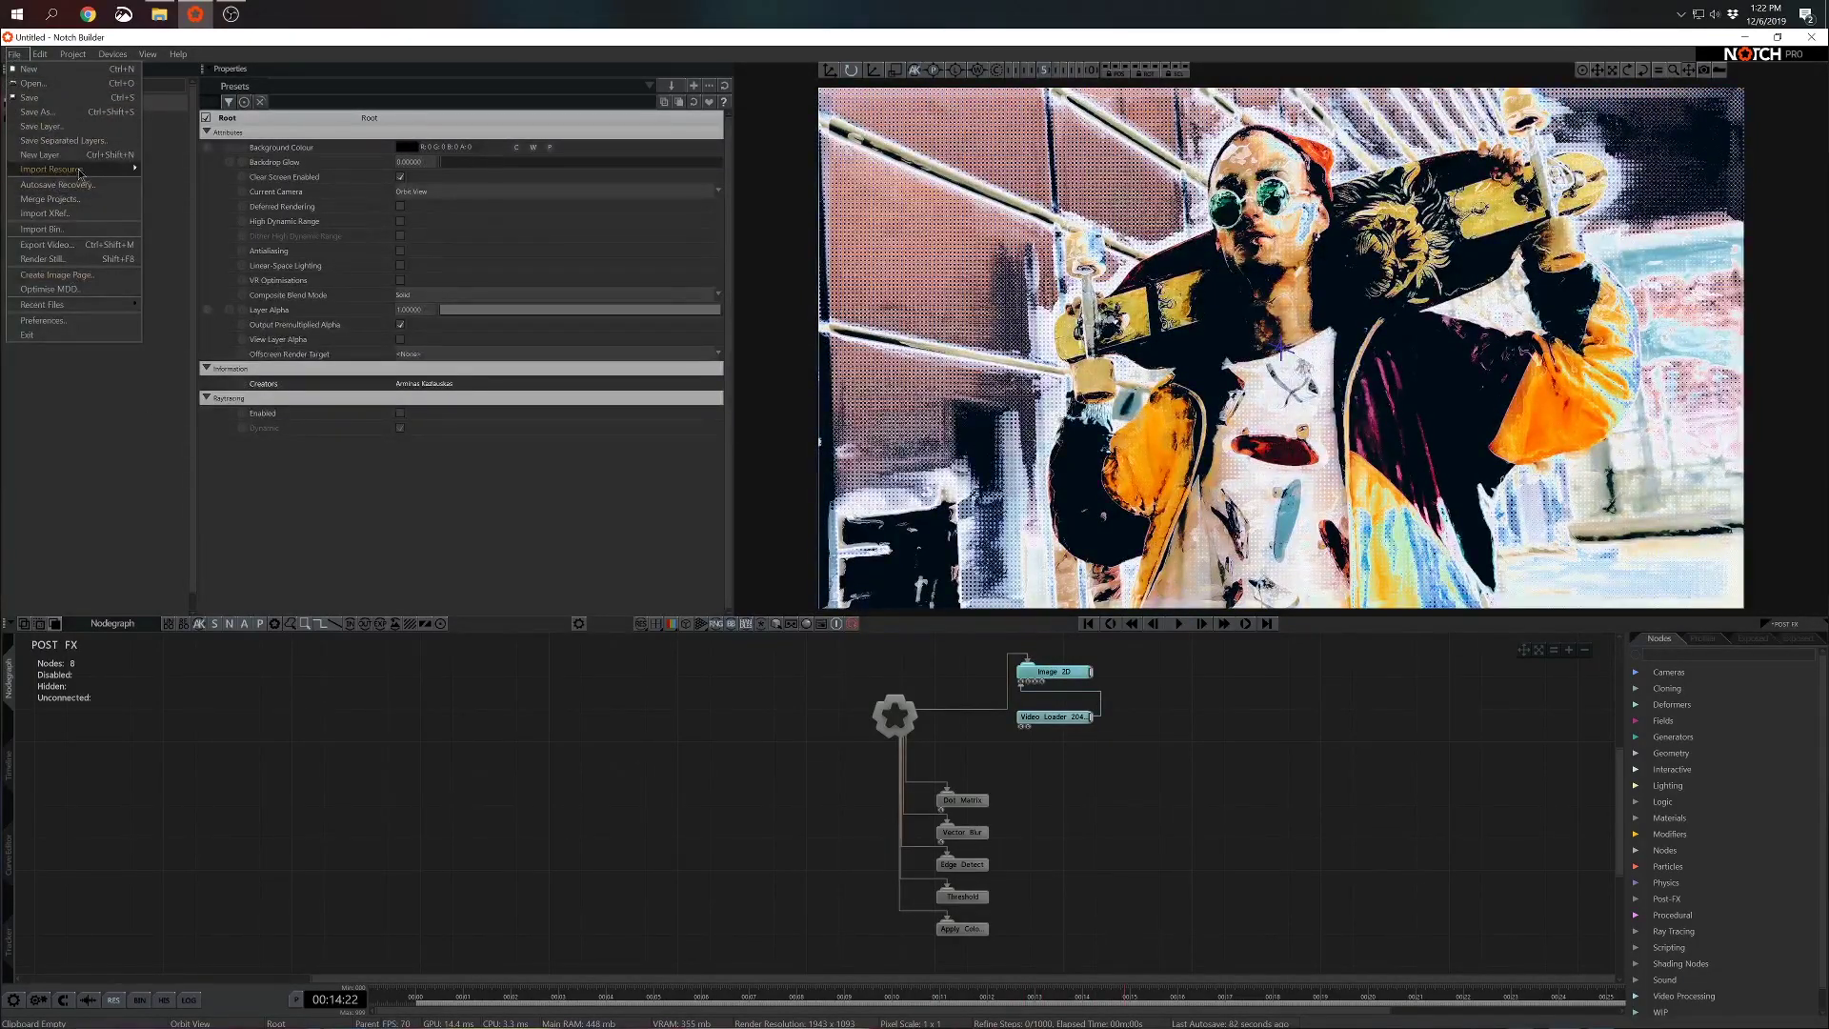
pyautogui.click(43, 154)
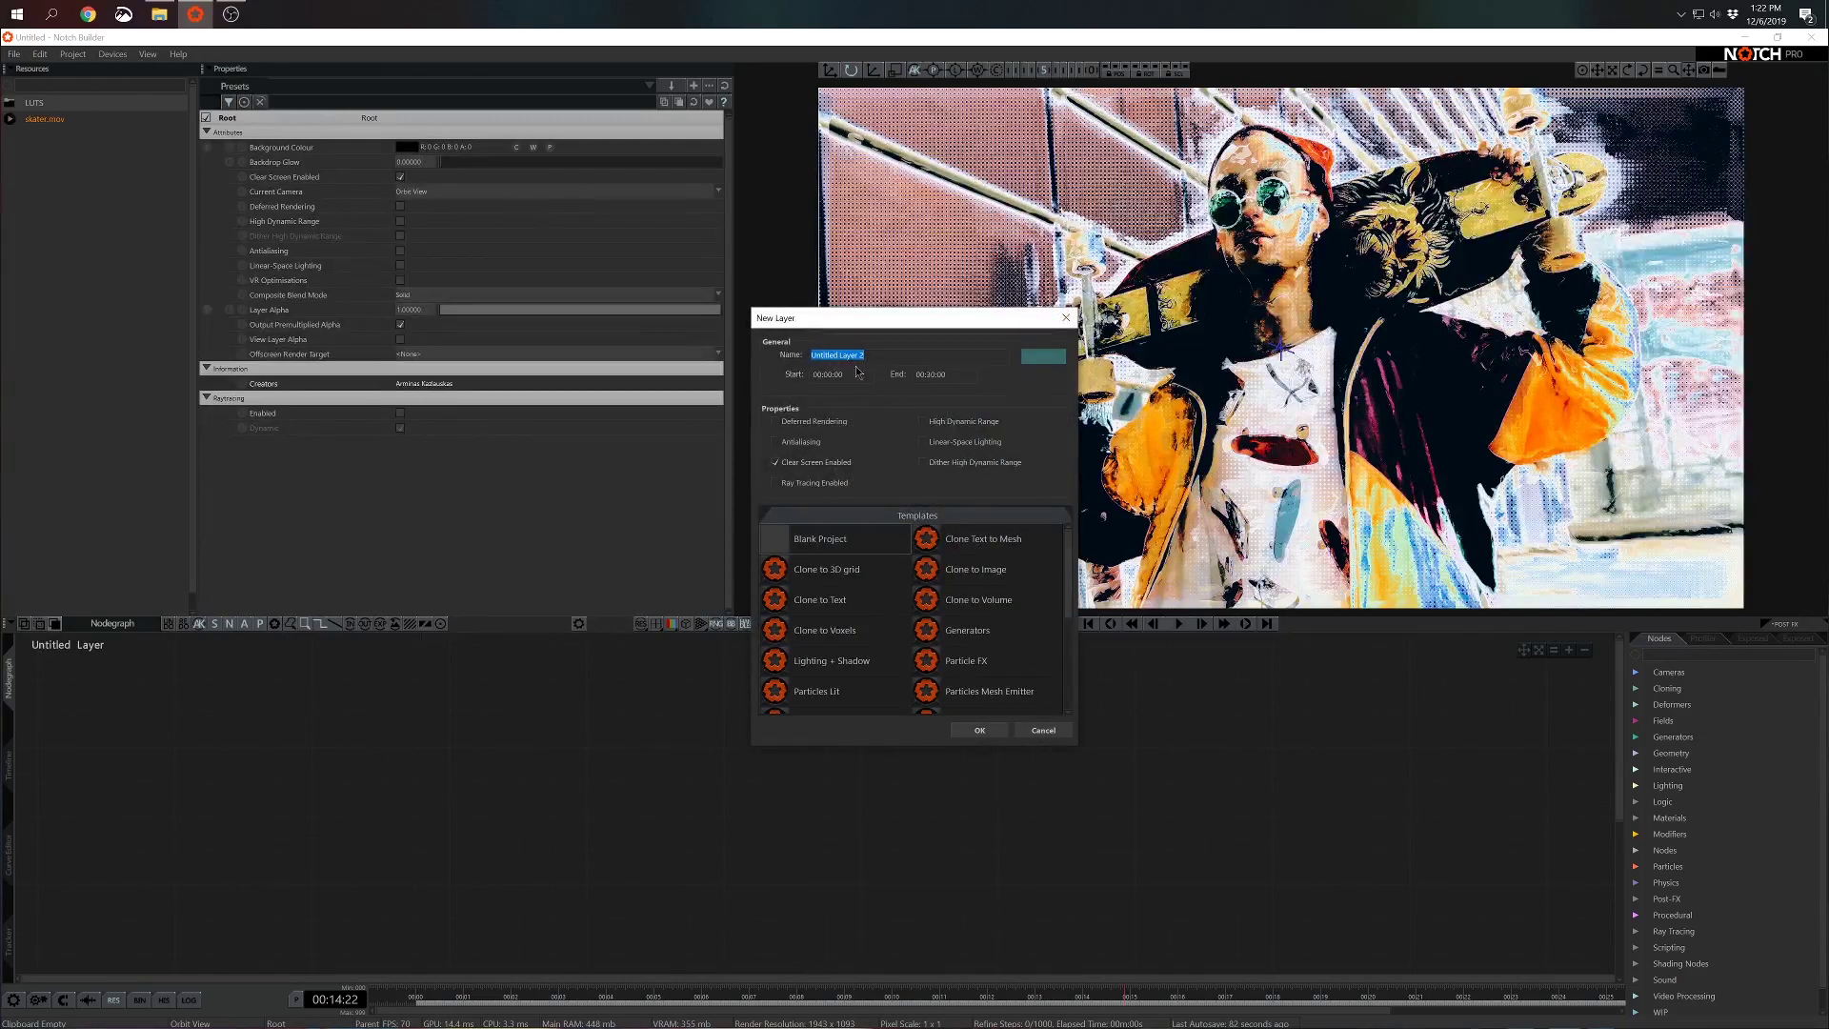
pyautogui.press('BackSpace')
pyautogui.click(974, 730)
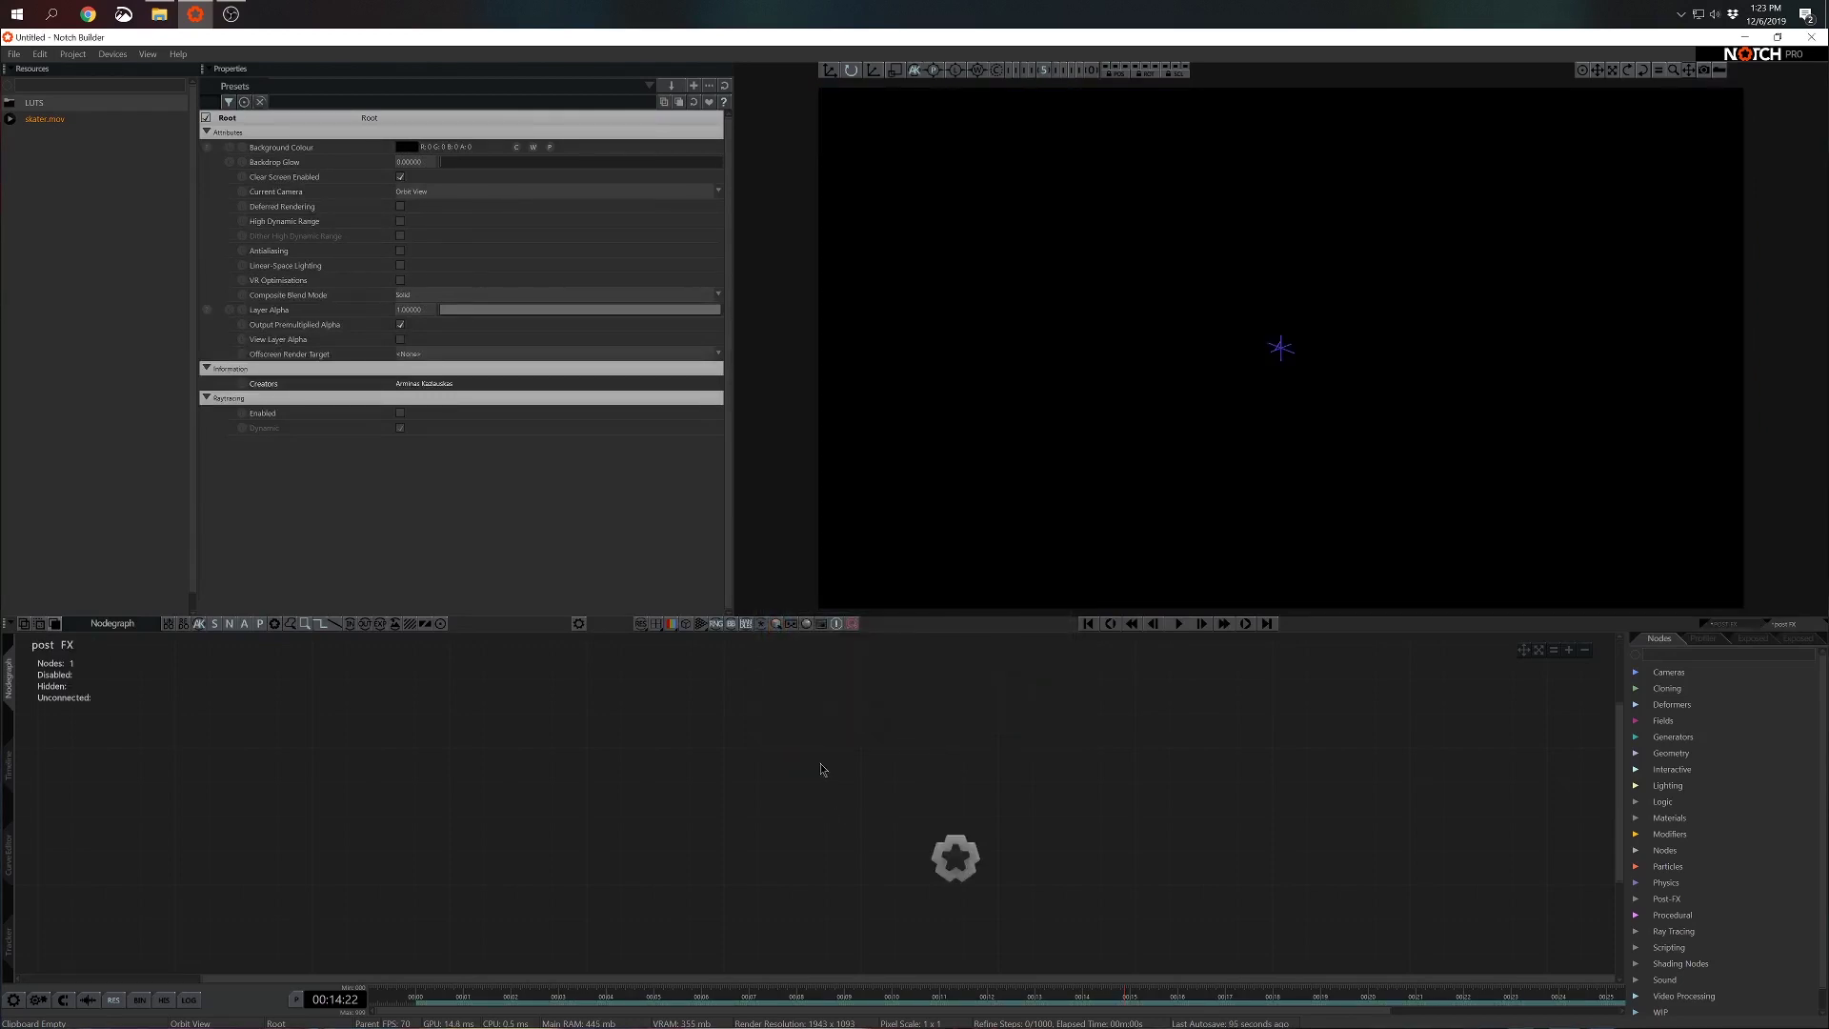
pyautogui.moveTo(1030, 769); pyautogui.dragTo(945, 720, button='middle')
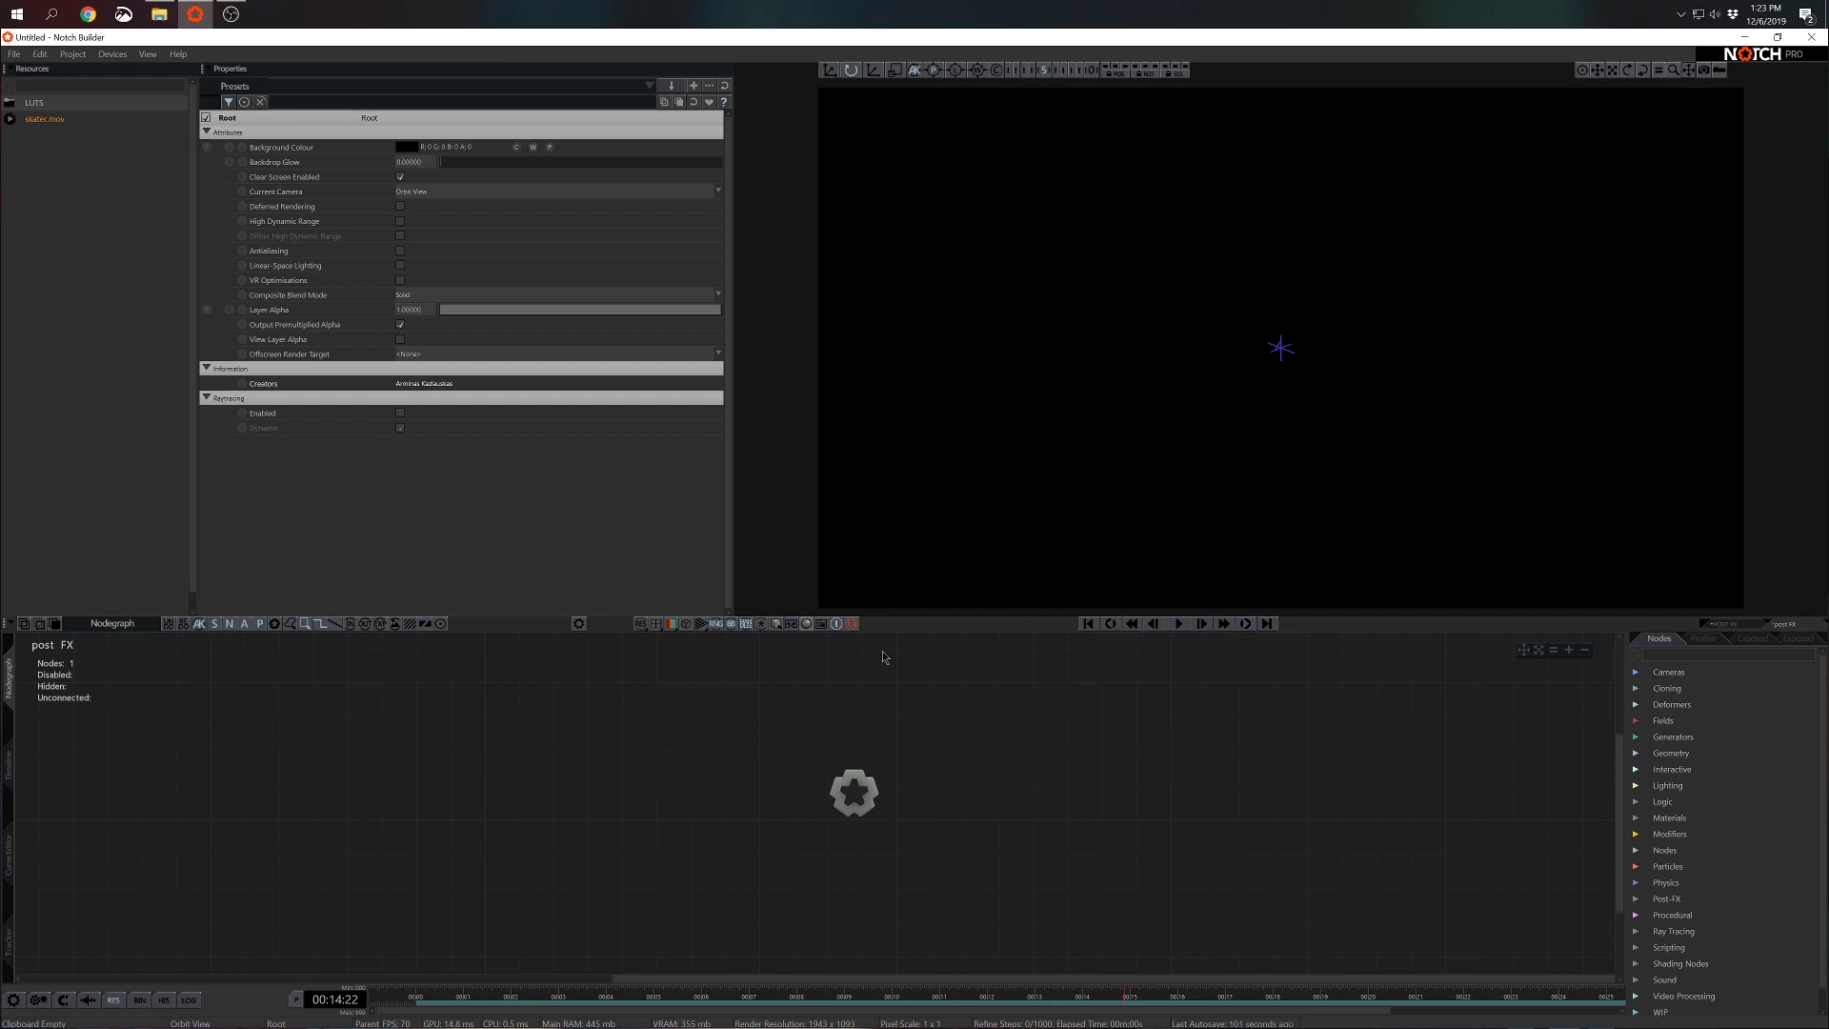
# Widen the Resources list to read skater.mov's description, then set it to Do Not Embed Resource
pyautogui.click(48, 120)
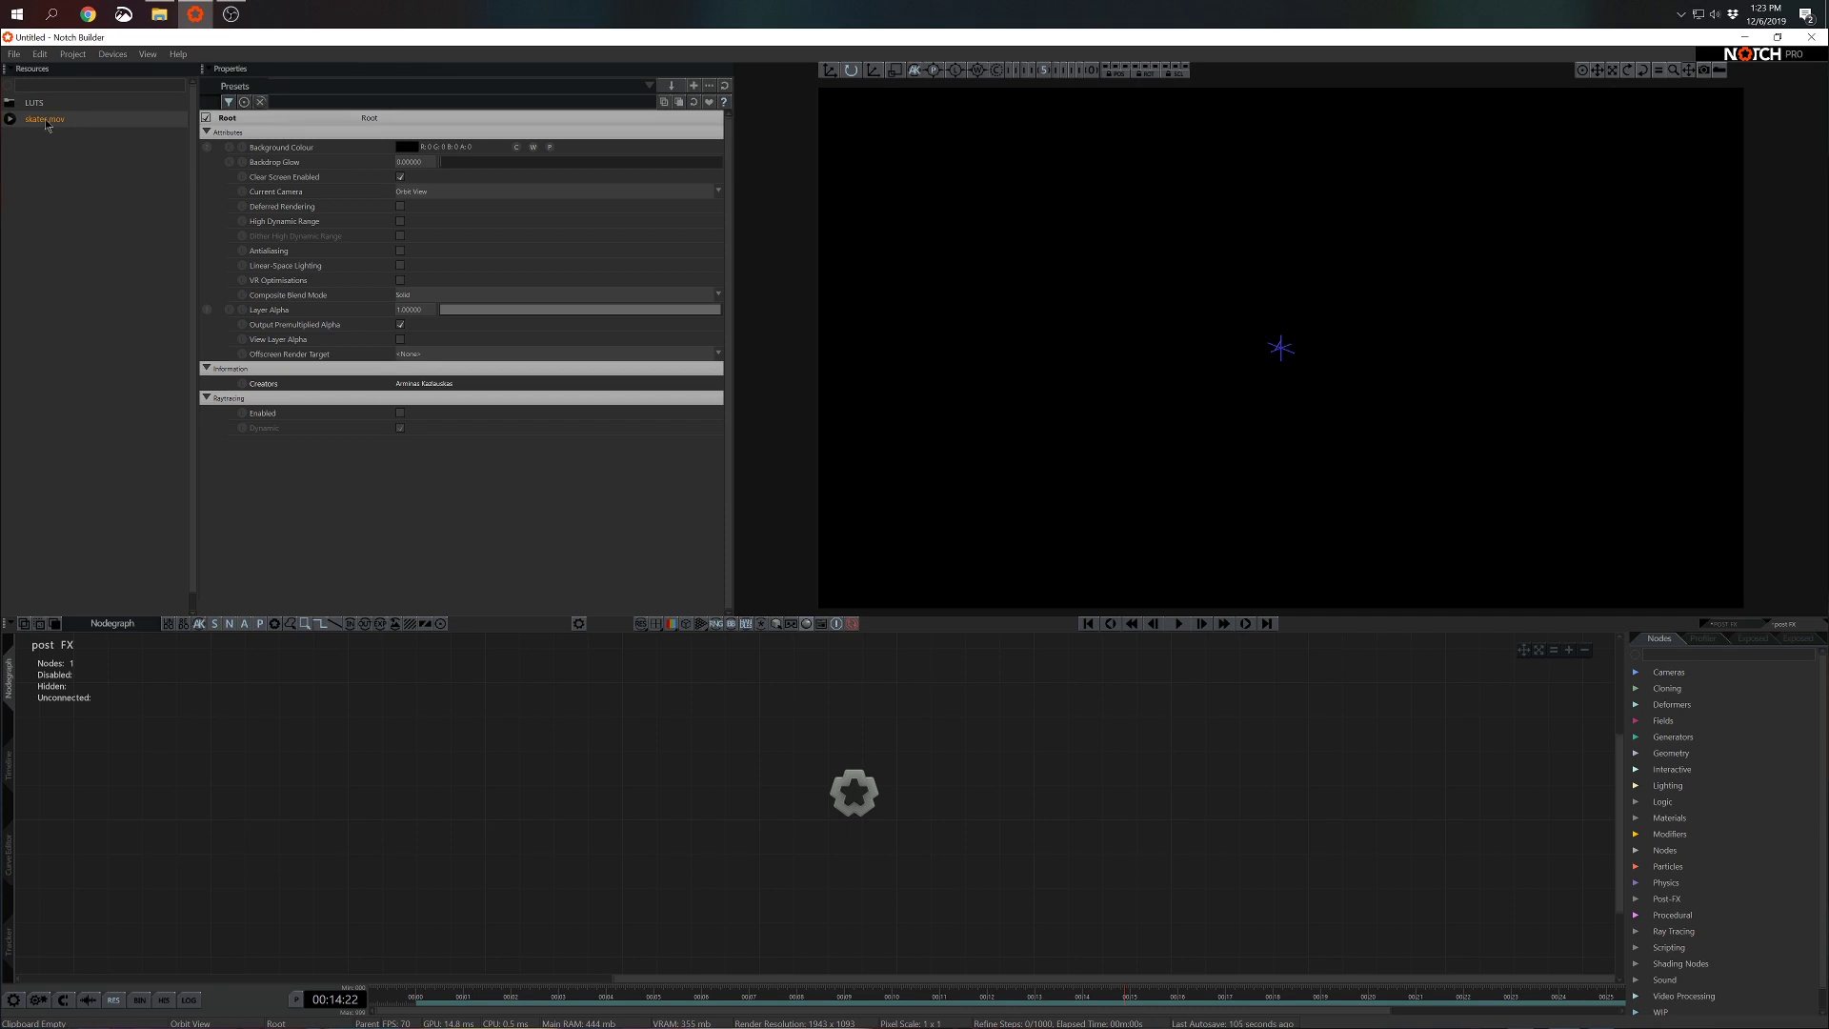
pyautogui.click(197, 71)
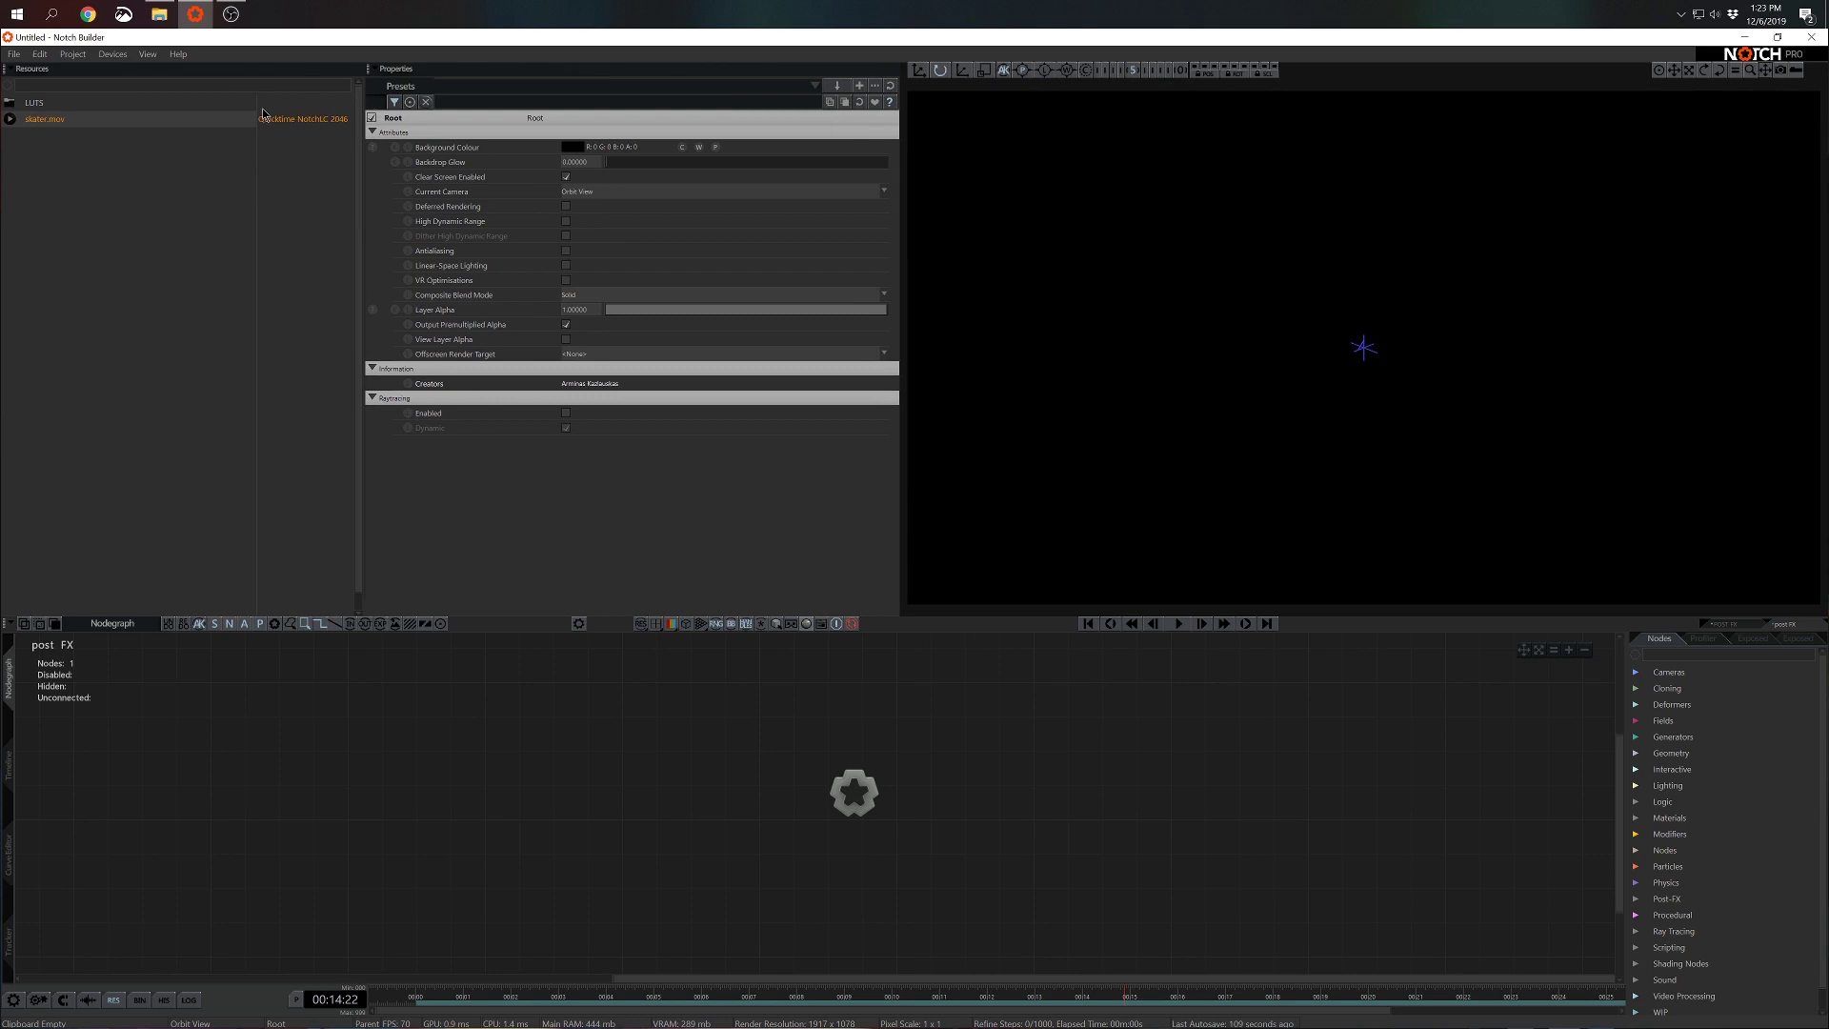
pyautogui.moveTo(255, 106); pyautogui.dragTo(145, 110)
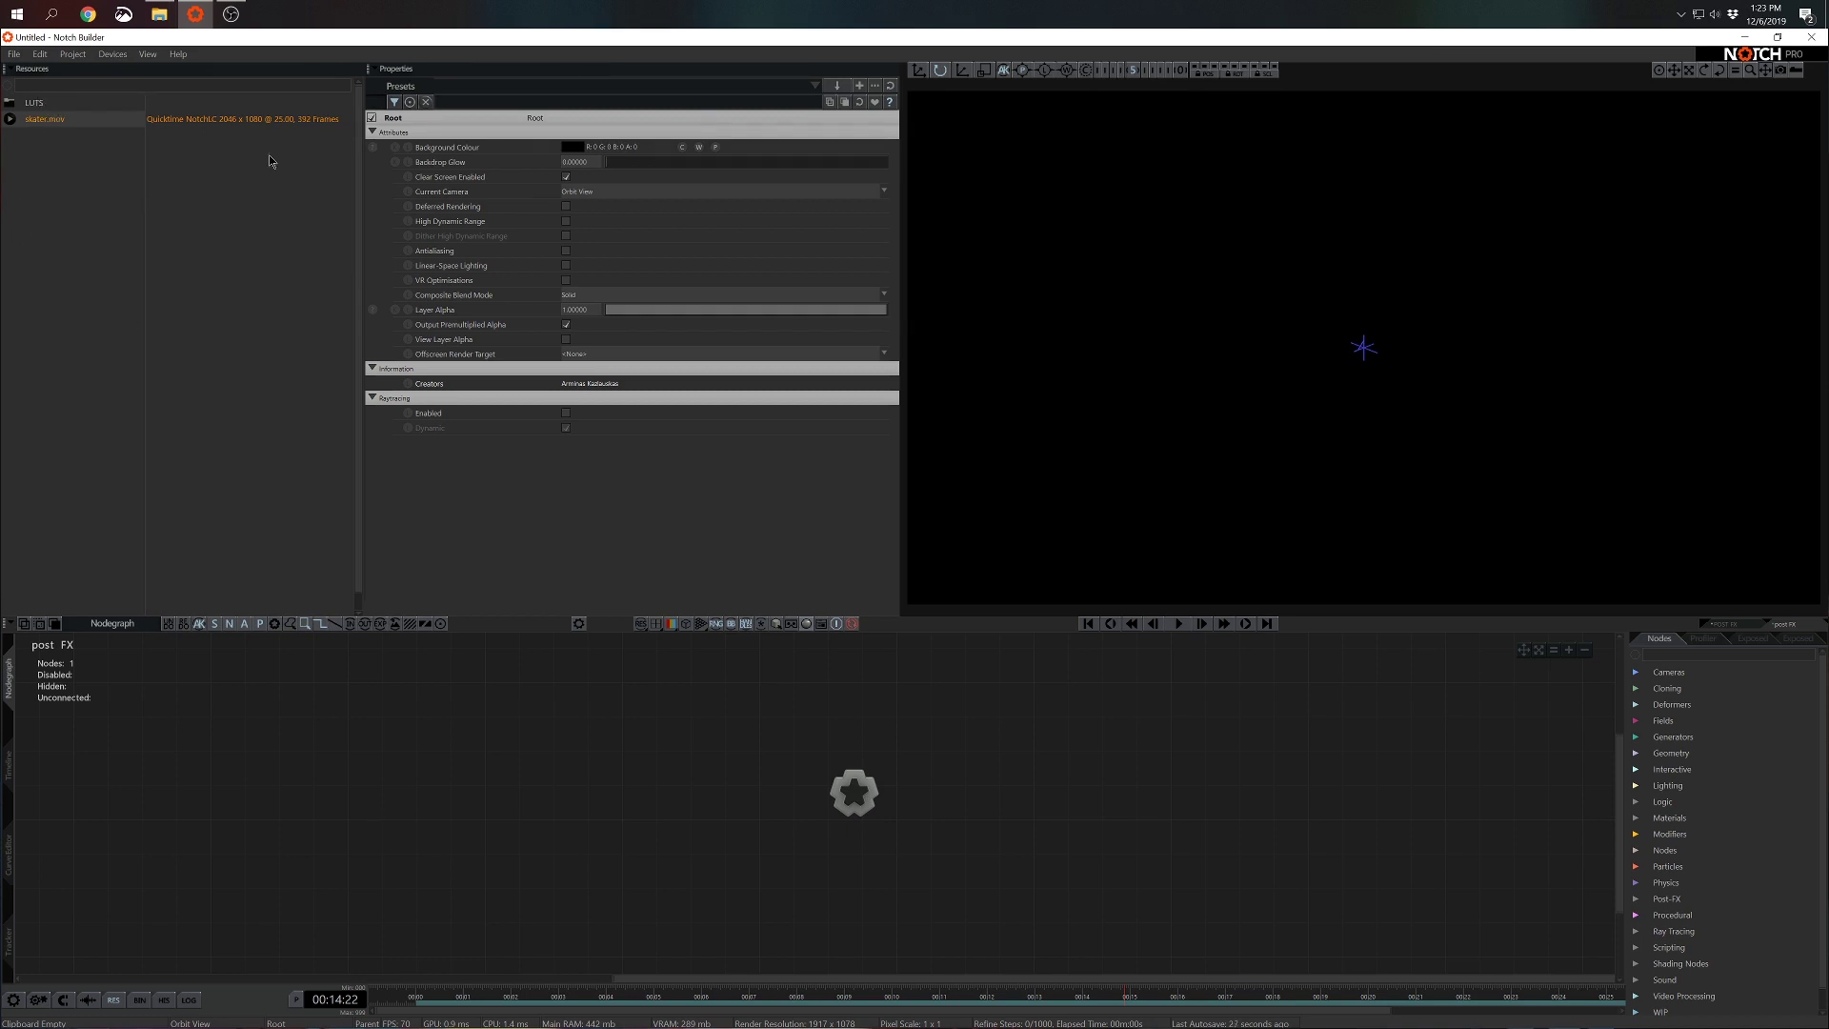
pyautogui.rightClick(33, 123)
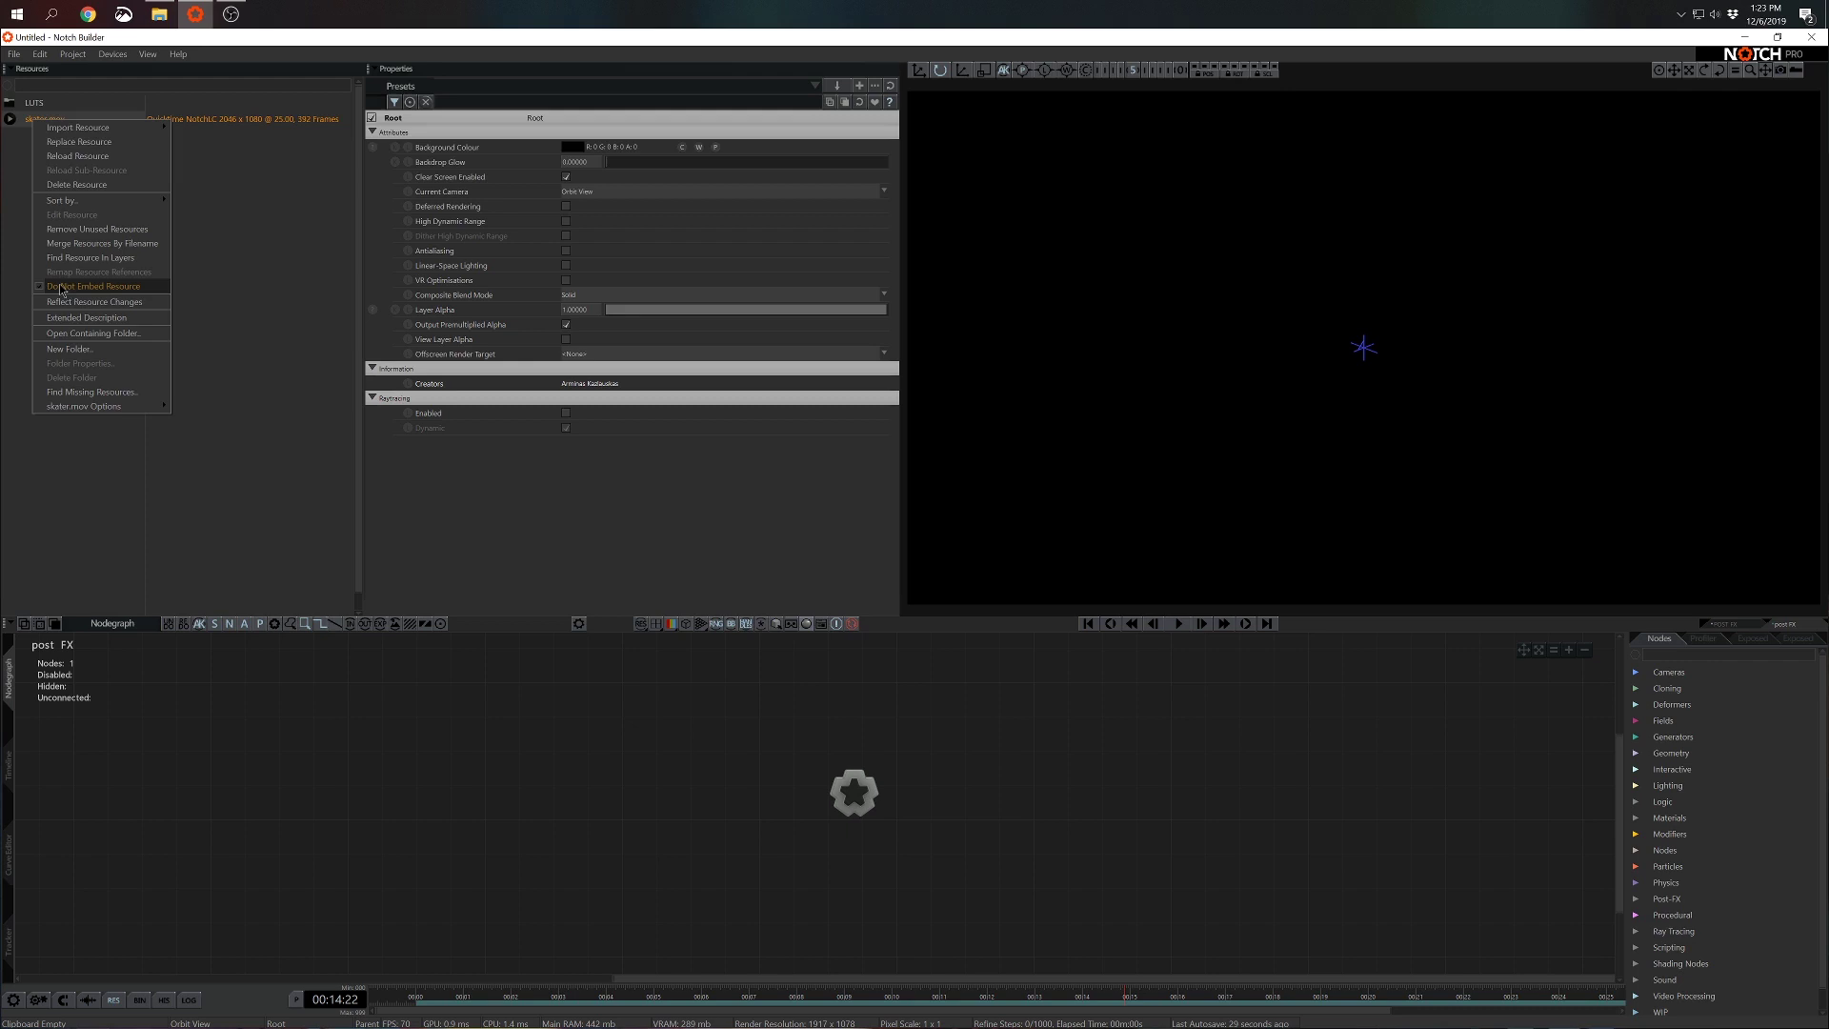
pyautogui.click(110, 289)
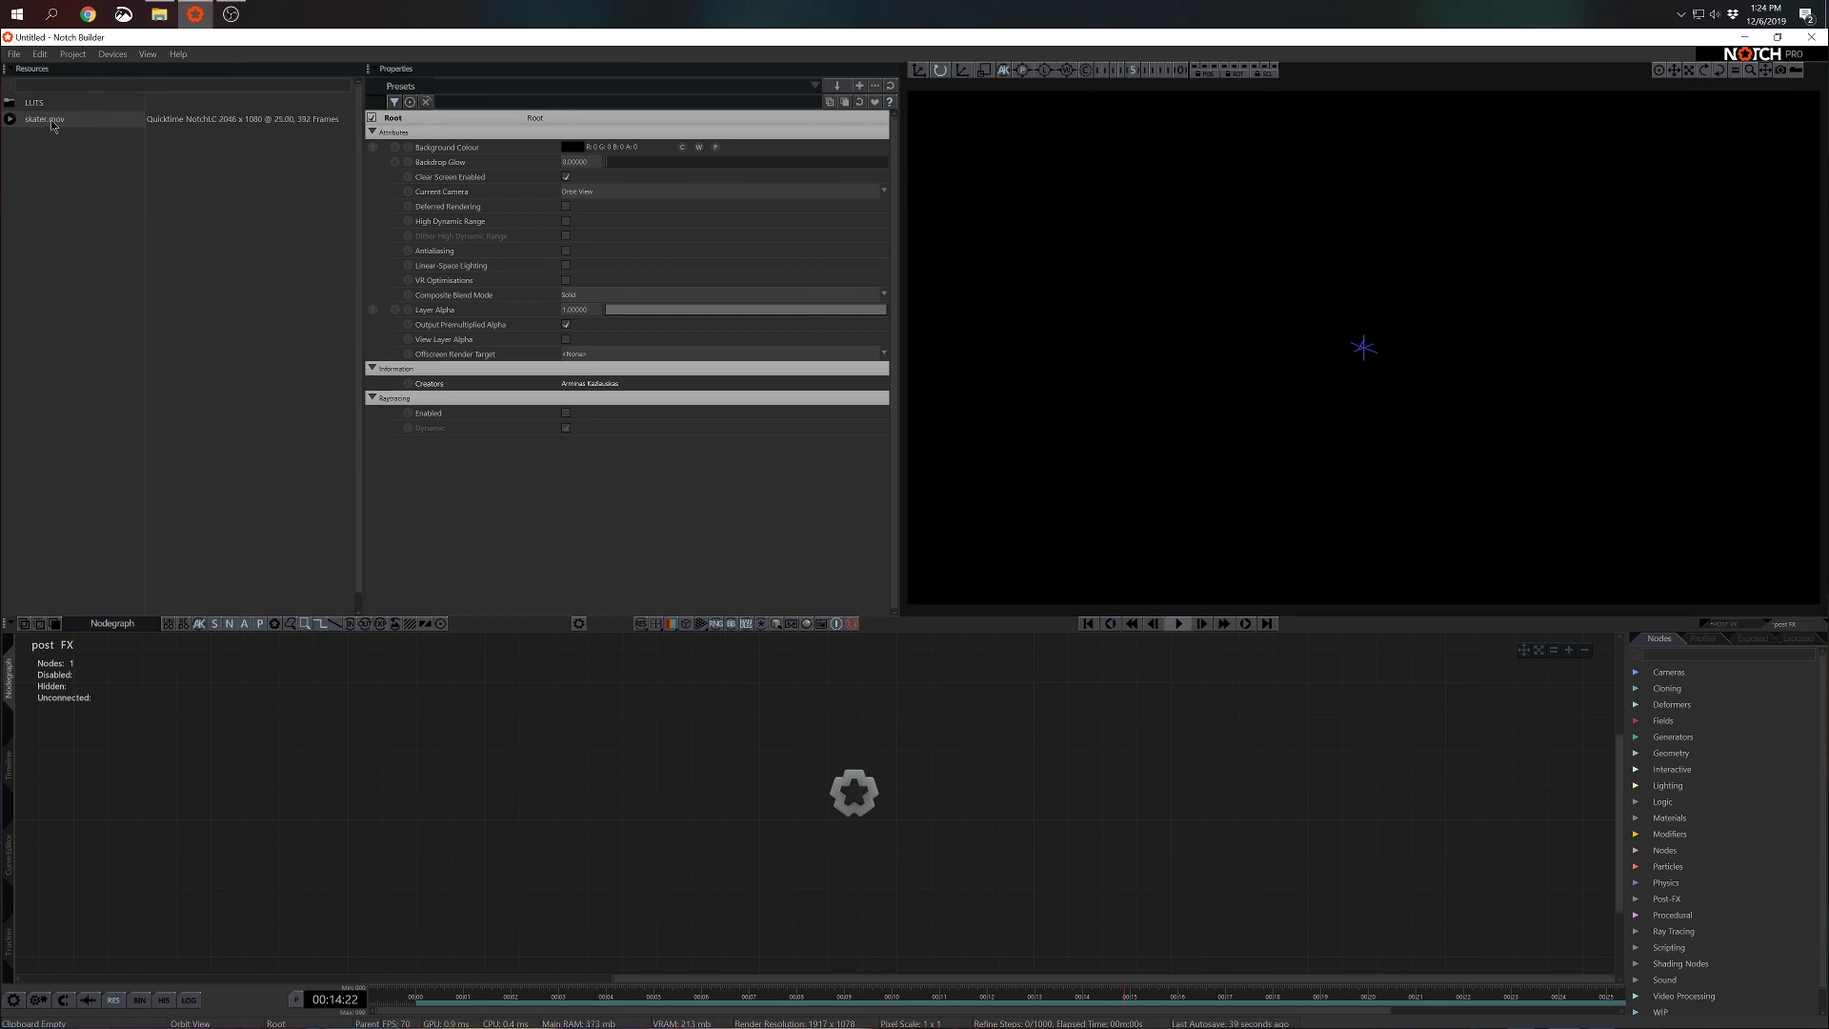
# Search the Nodes panel for 'image 2' and place an Image 2D node in the graph
pyautogui.press('ctrl')
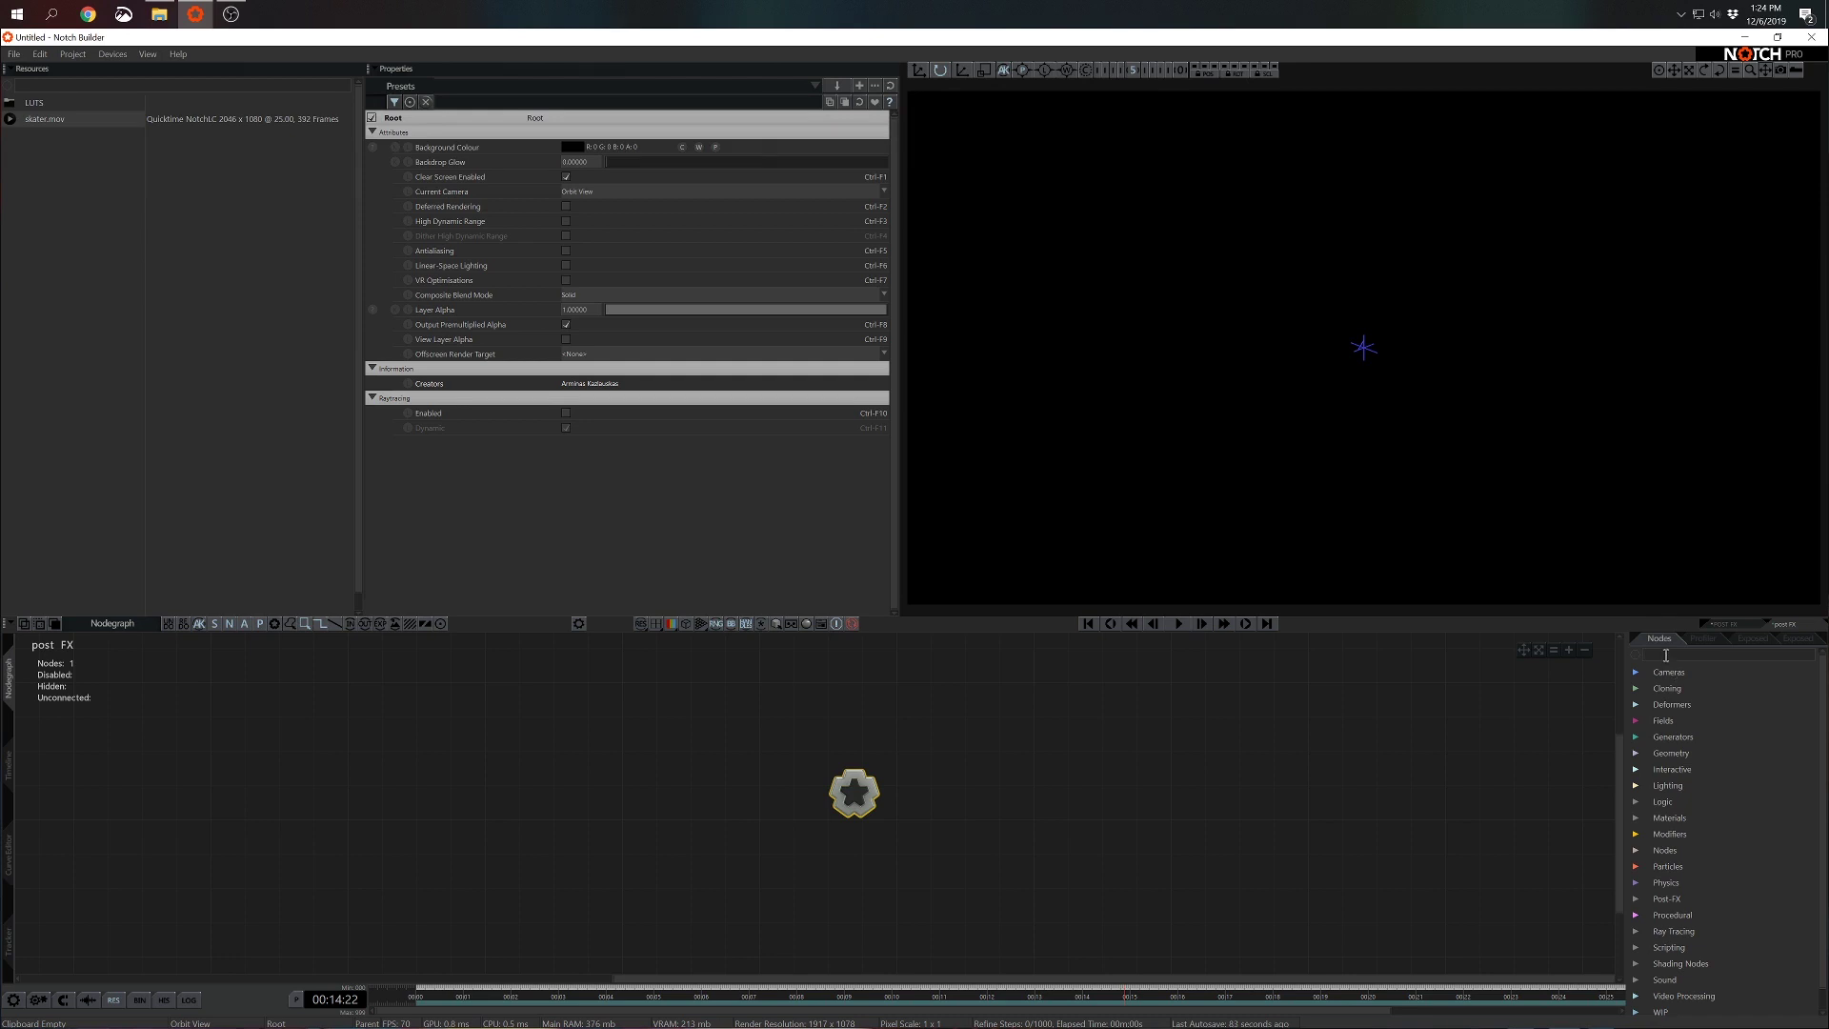
pyautogui.write('image 2d')
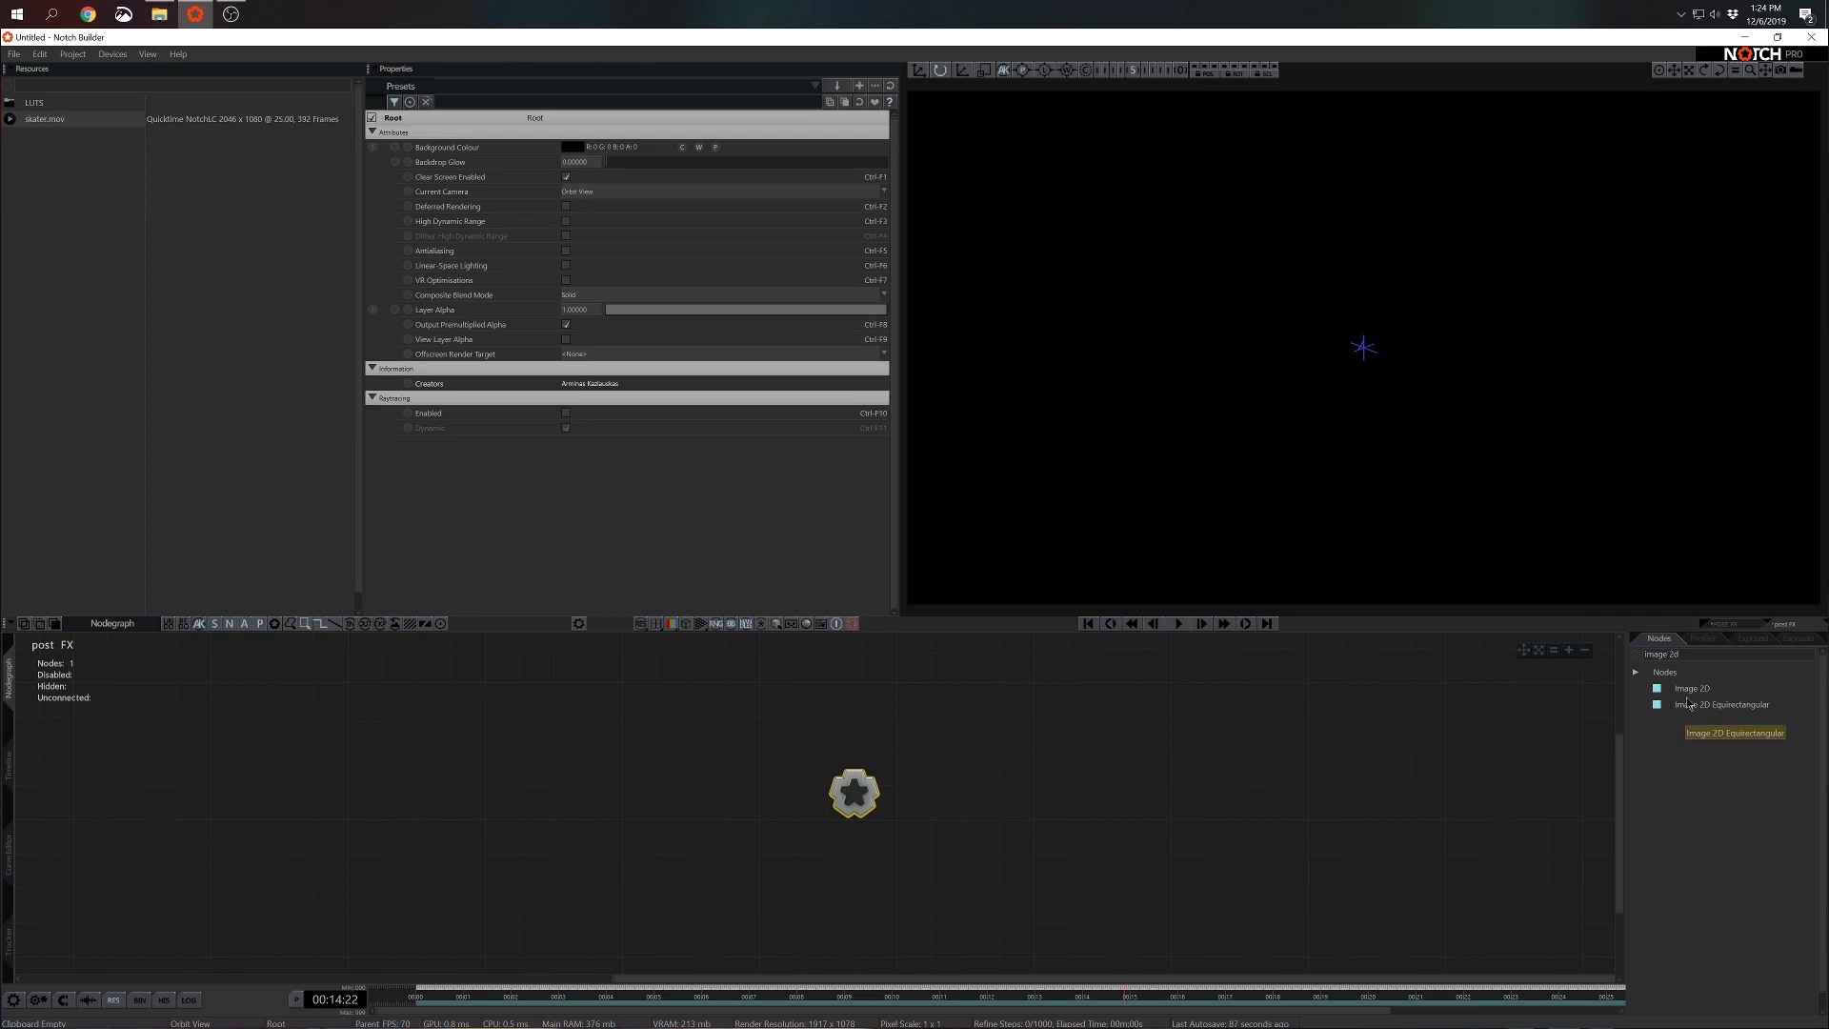
pyautogui.moveTo(1691, 688); pyautogui.dragTo(1207, 709)
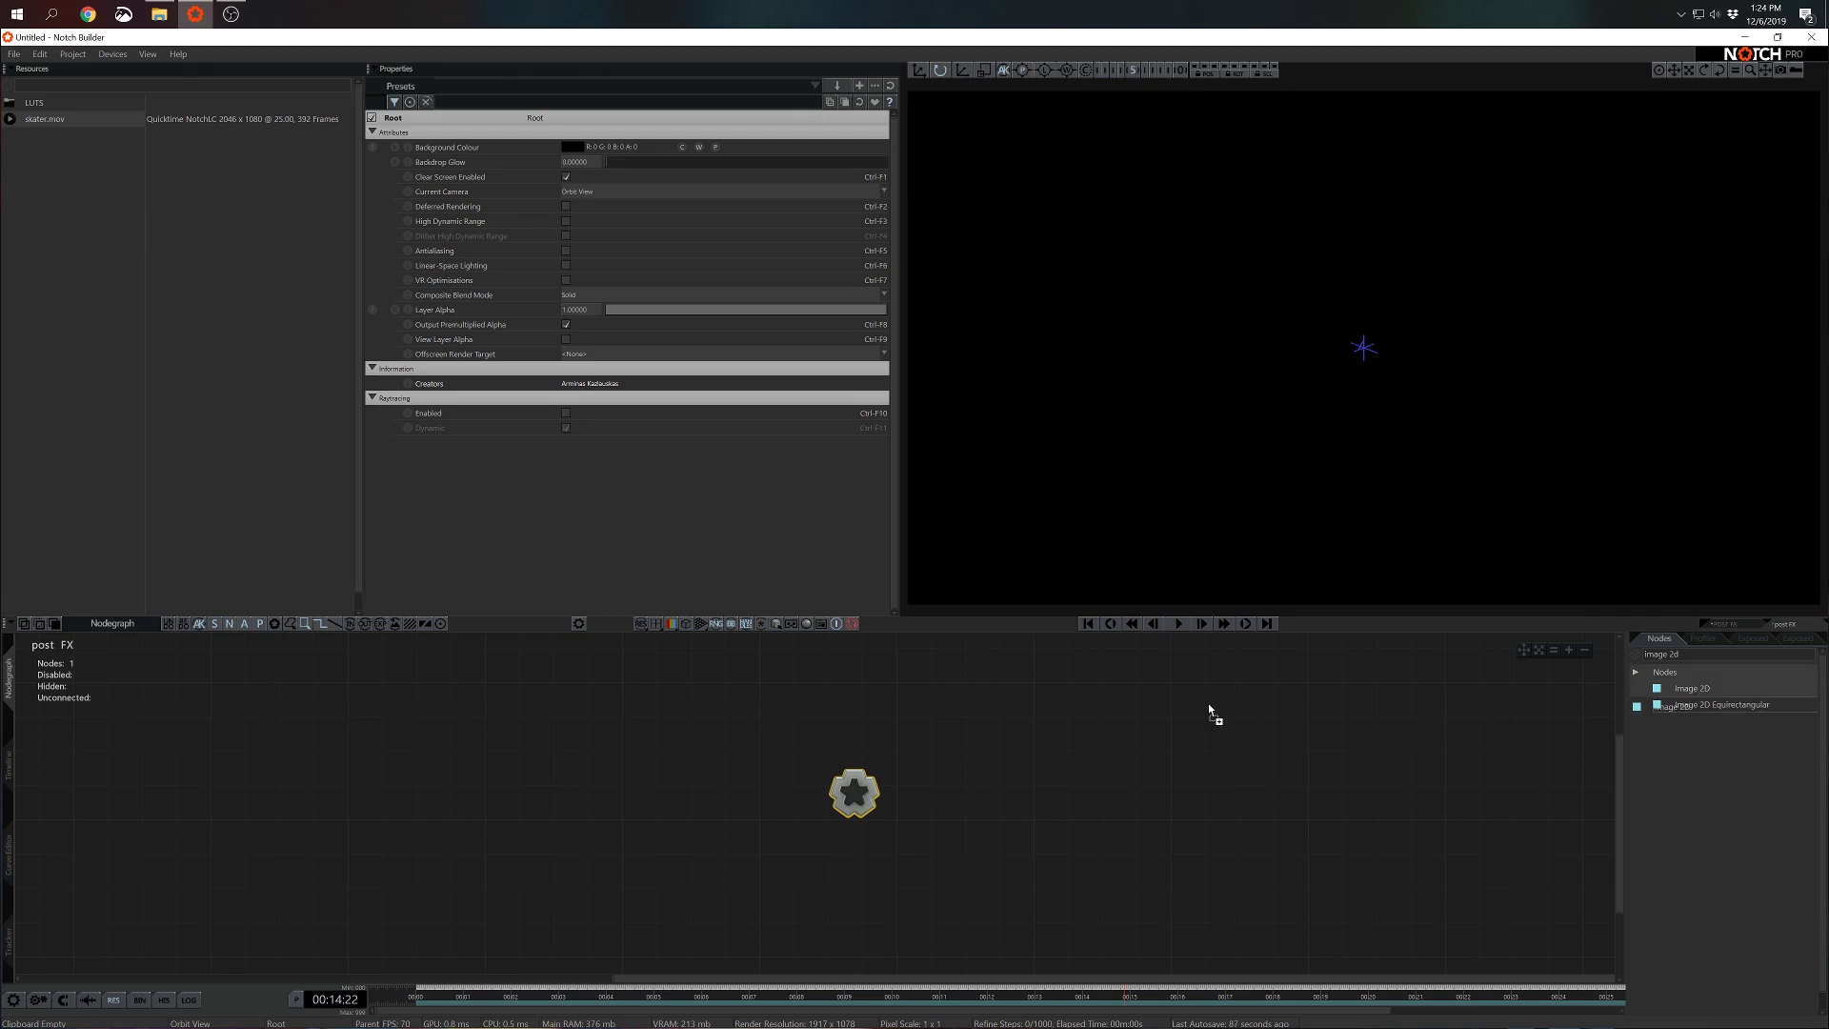
pyautogui.moveTo(874, 726); pyautogui.dragTo(878, 728)
# Search for 'image pla' and add an Image Plane node to the graph
pyautogui.click(1694, 653)
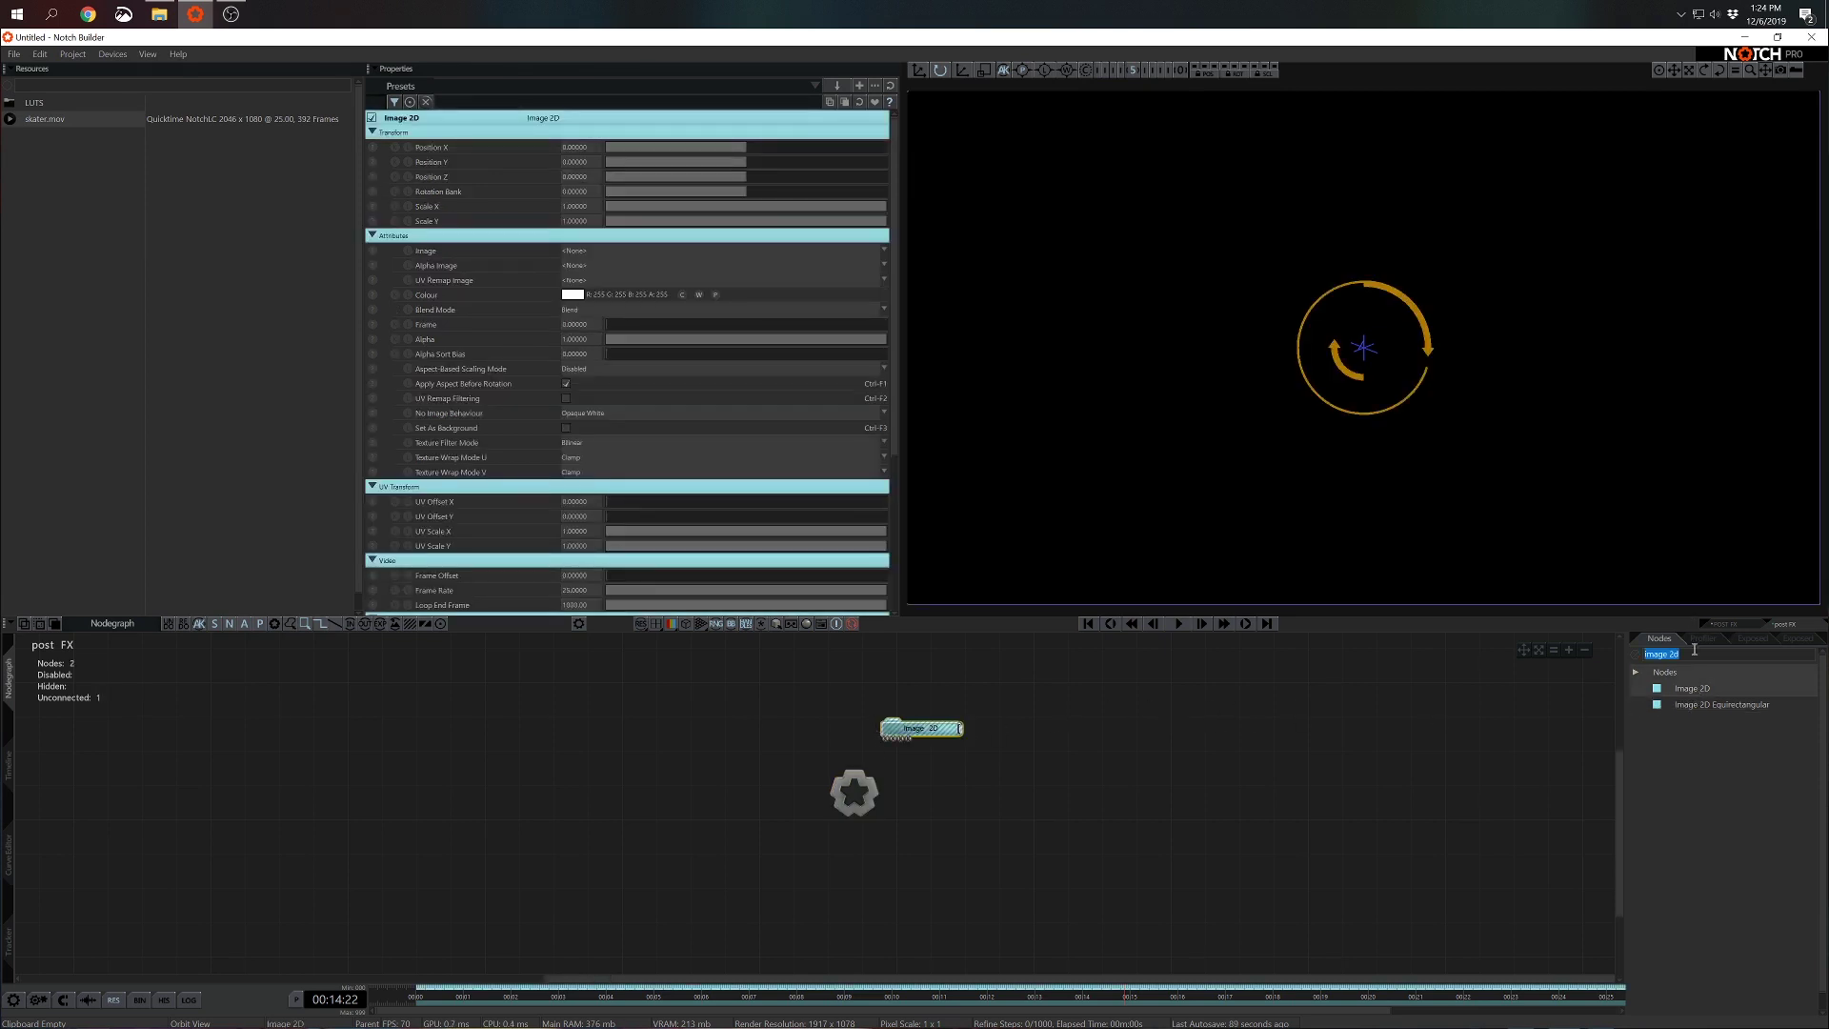
pyautogui.press('BackSpace')
pyautogui.write('io')
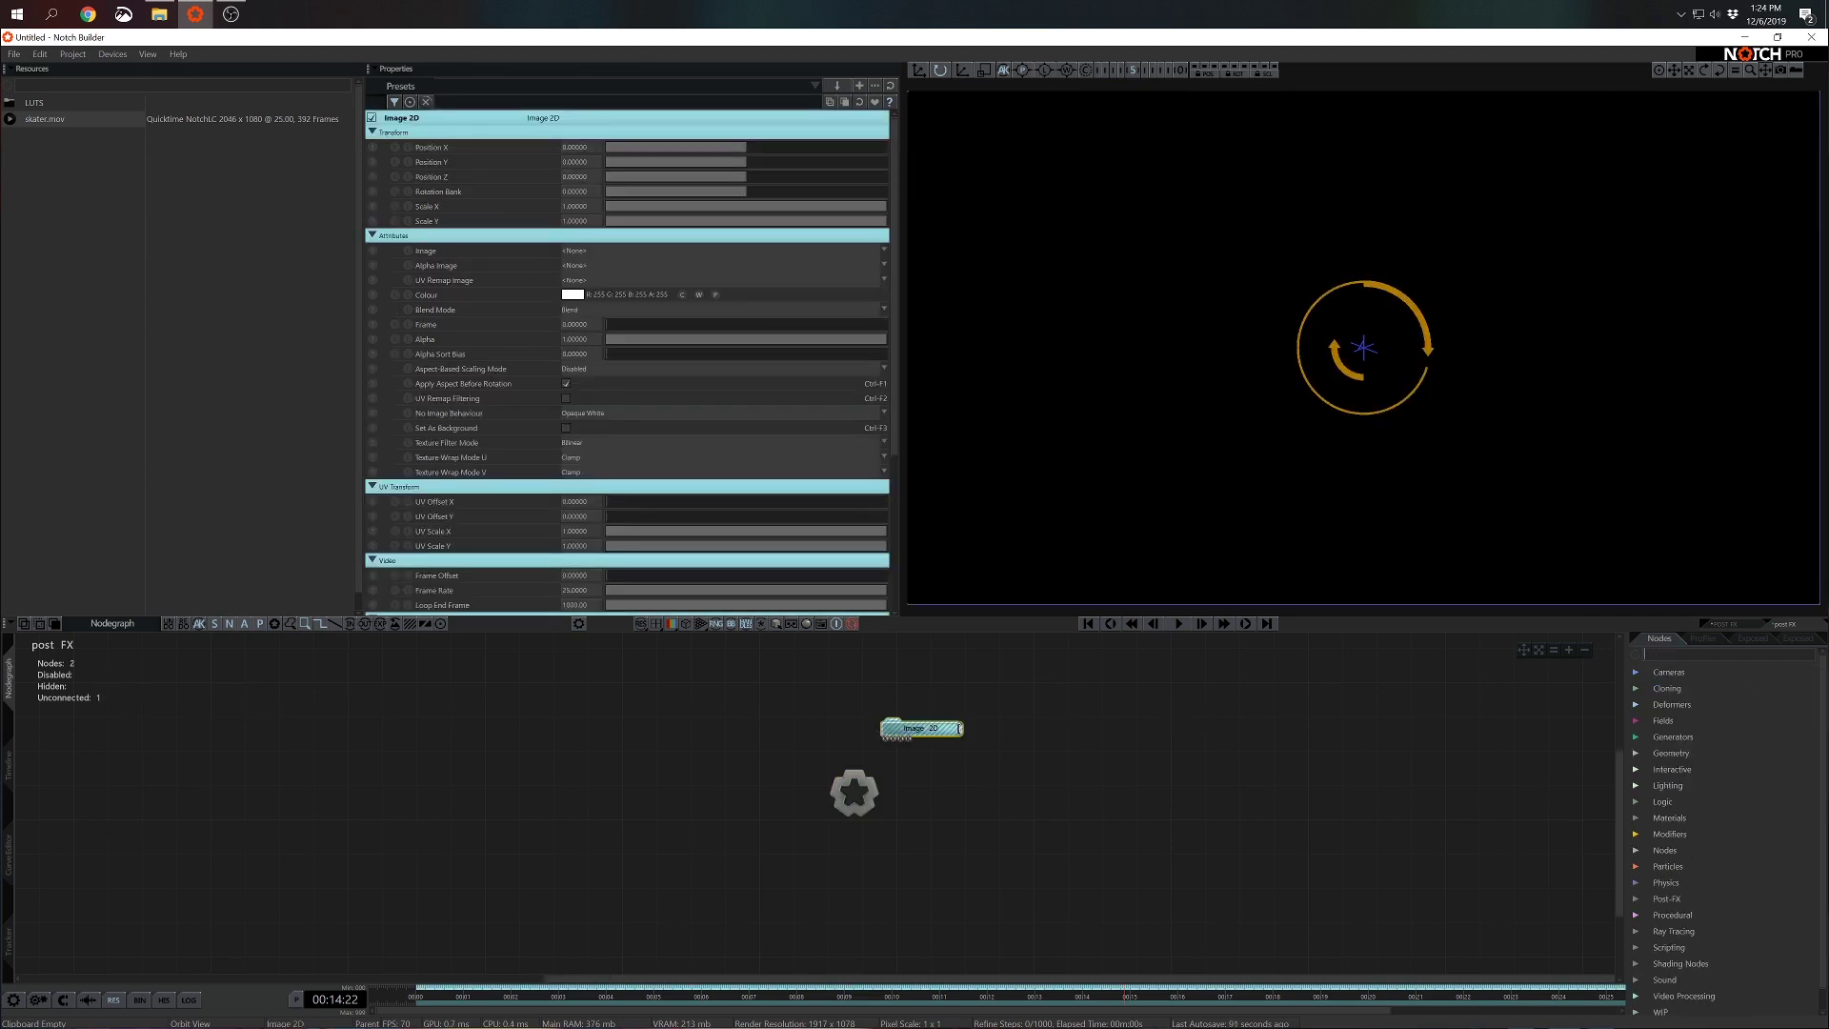
pyautogui.press('BackSpace')
pyautogui.write('mage pla')
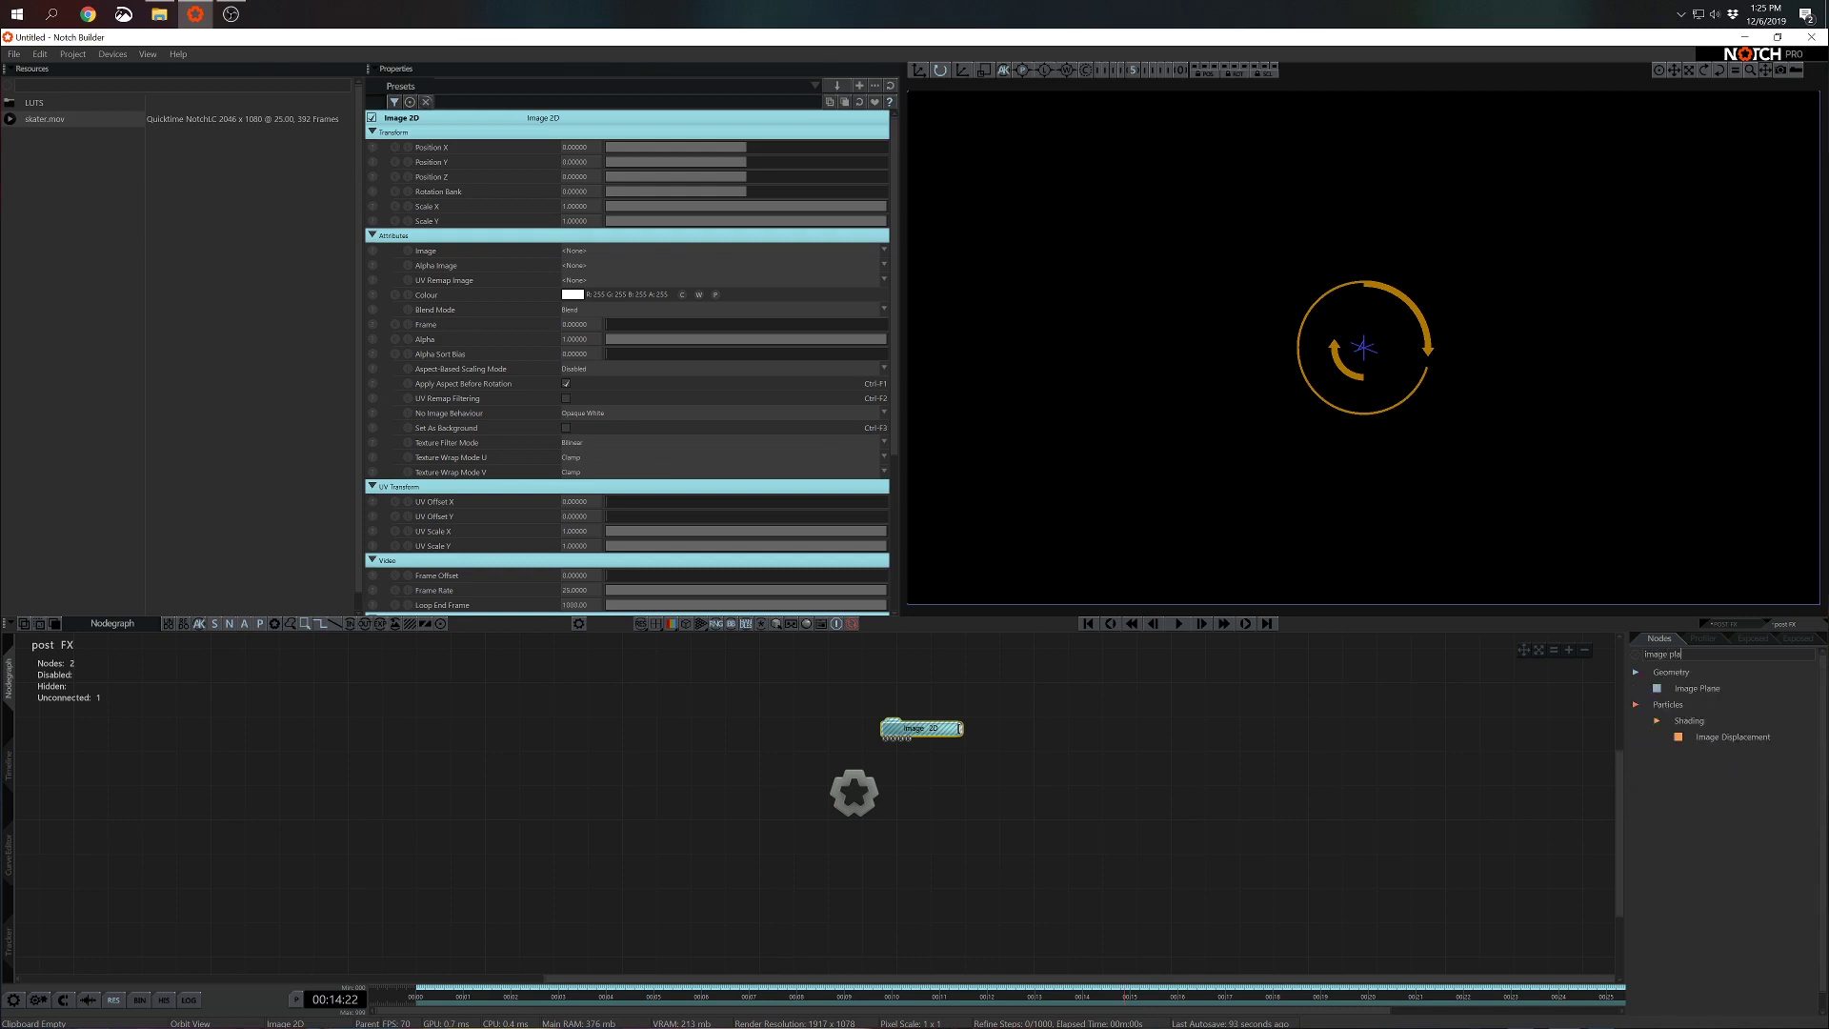
pyautogui.moveTo(1773, 687); pyautogui.dragTo(1057, 733)
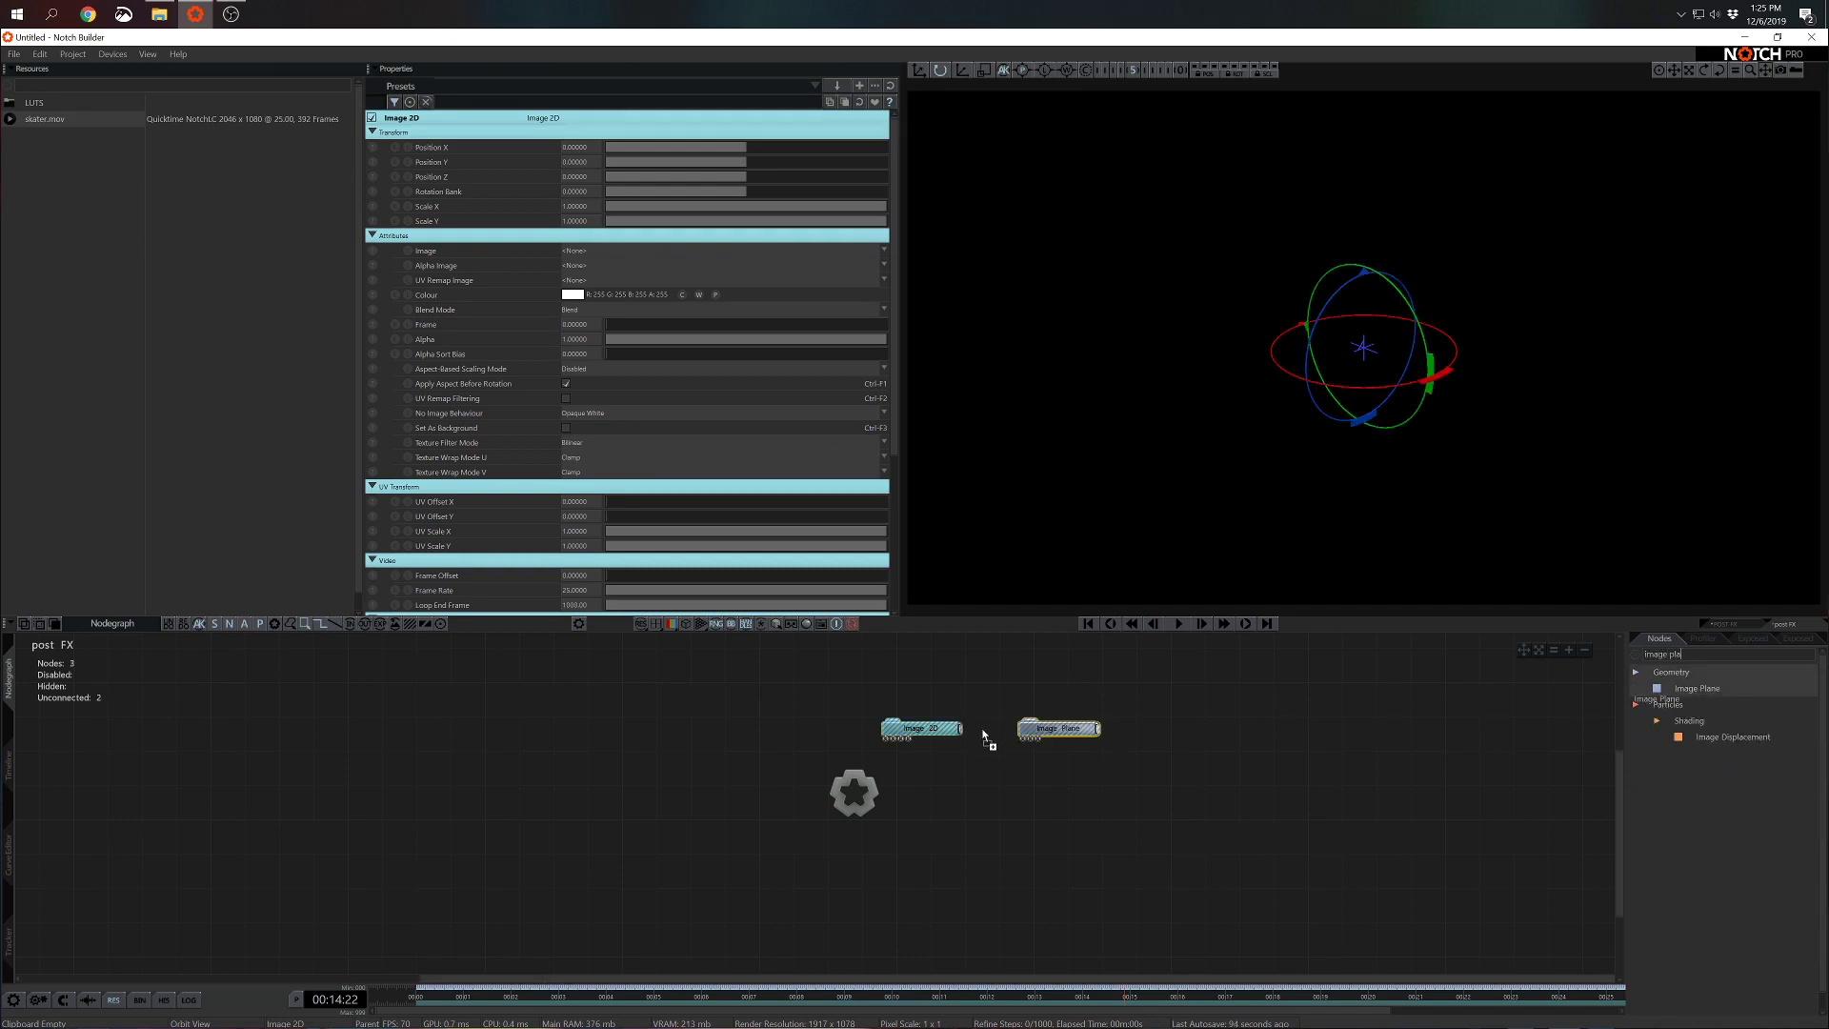
pyautogui.scroll(2, 1064, 772)
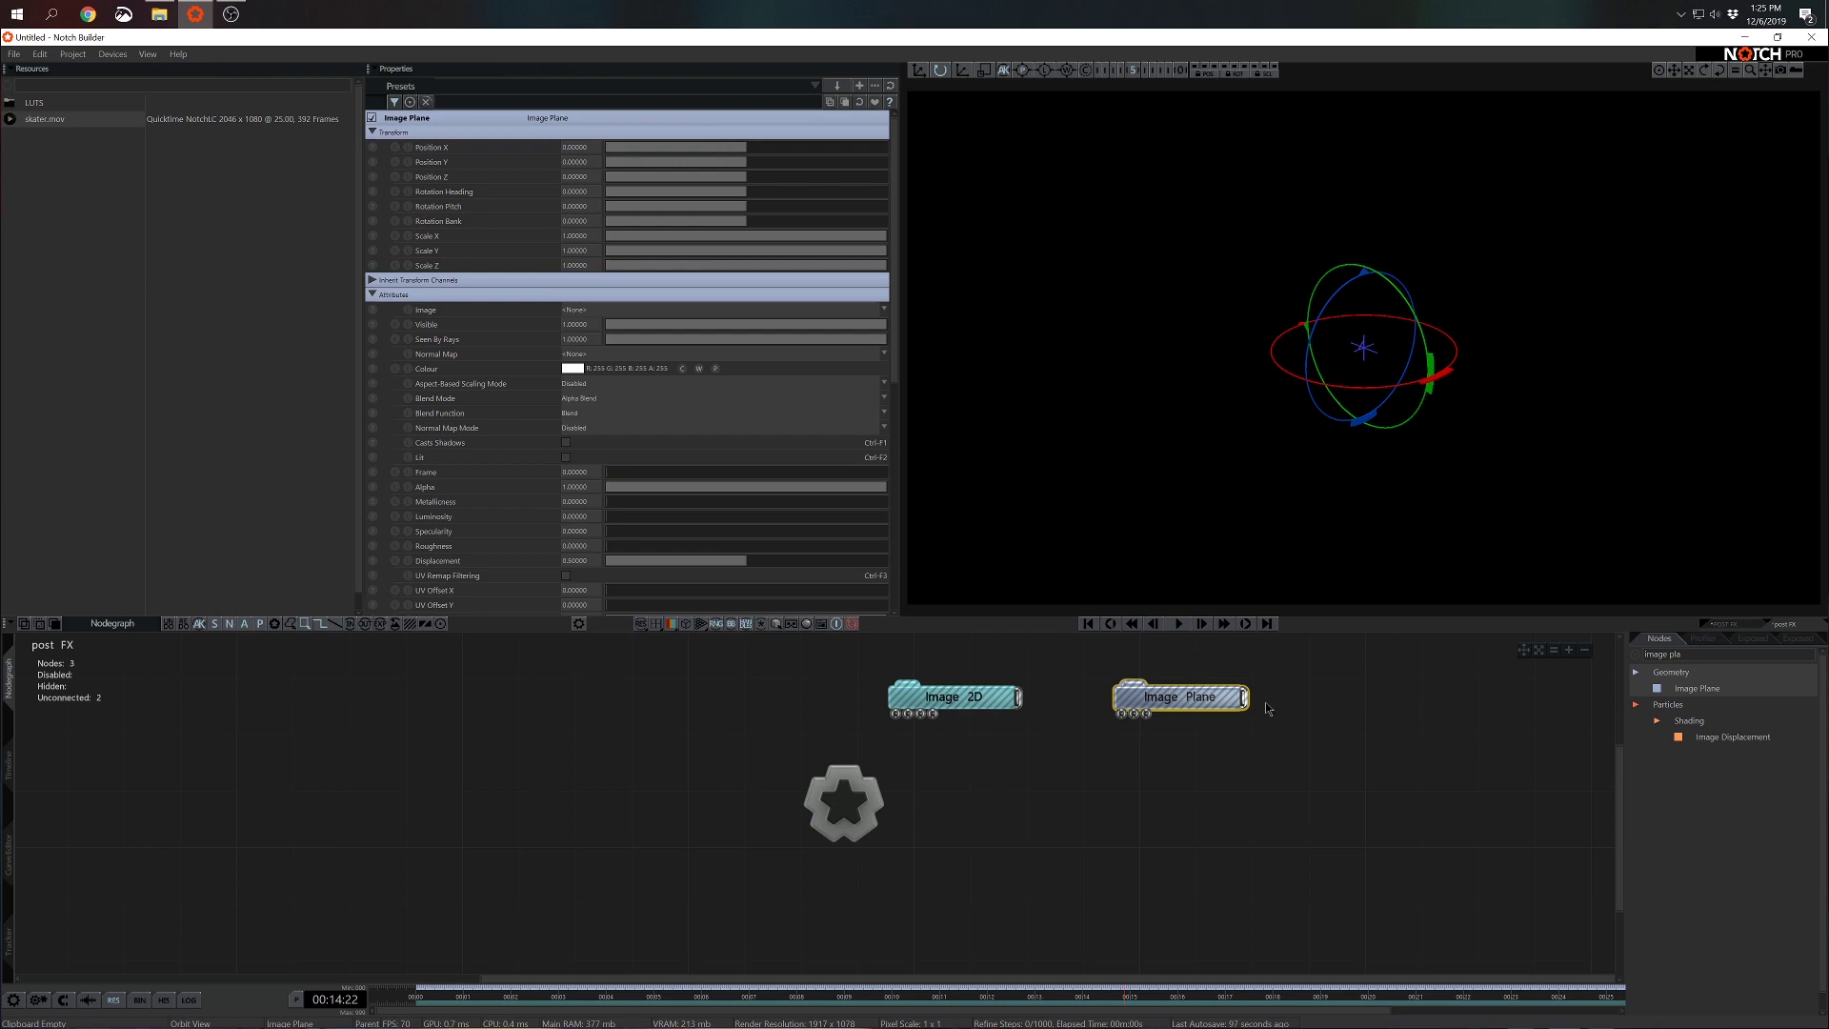
pyautogui.click(1025, 809)
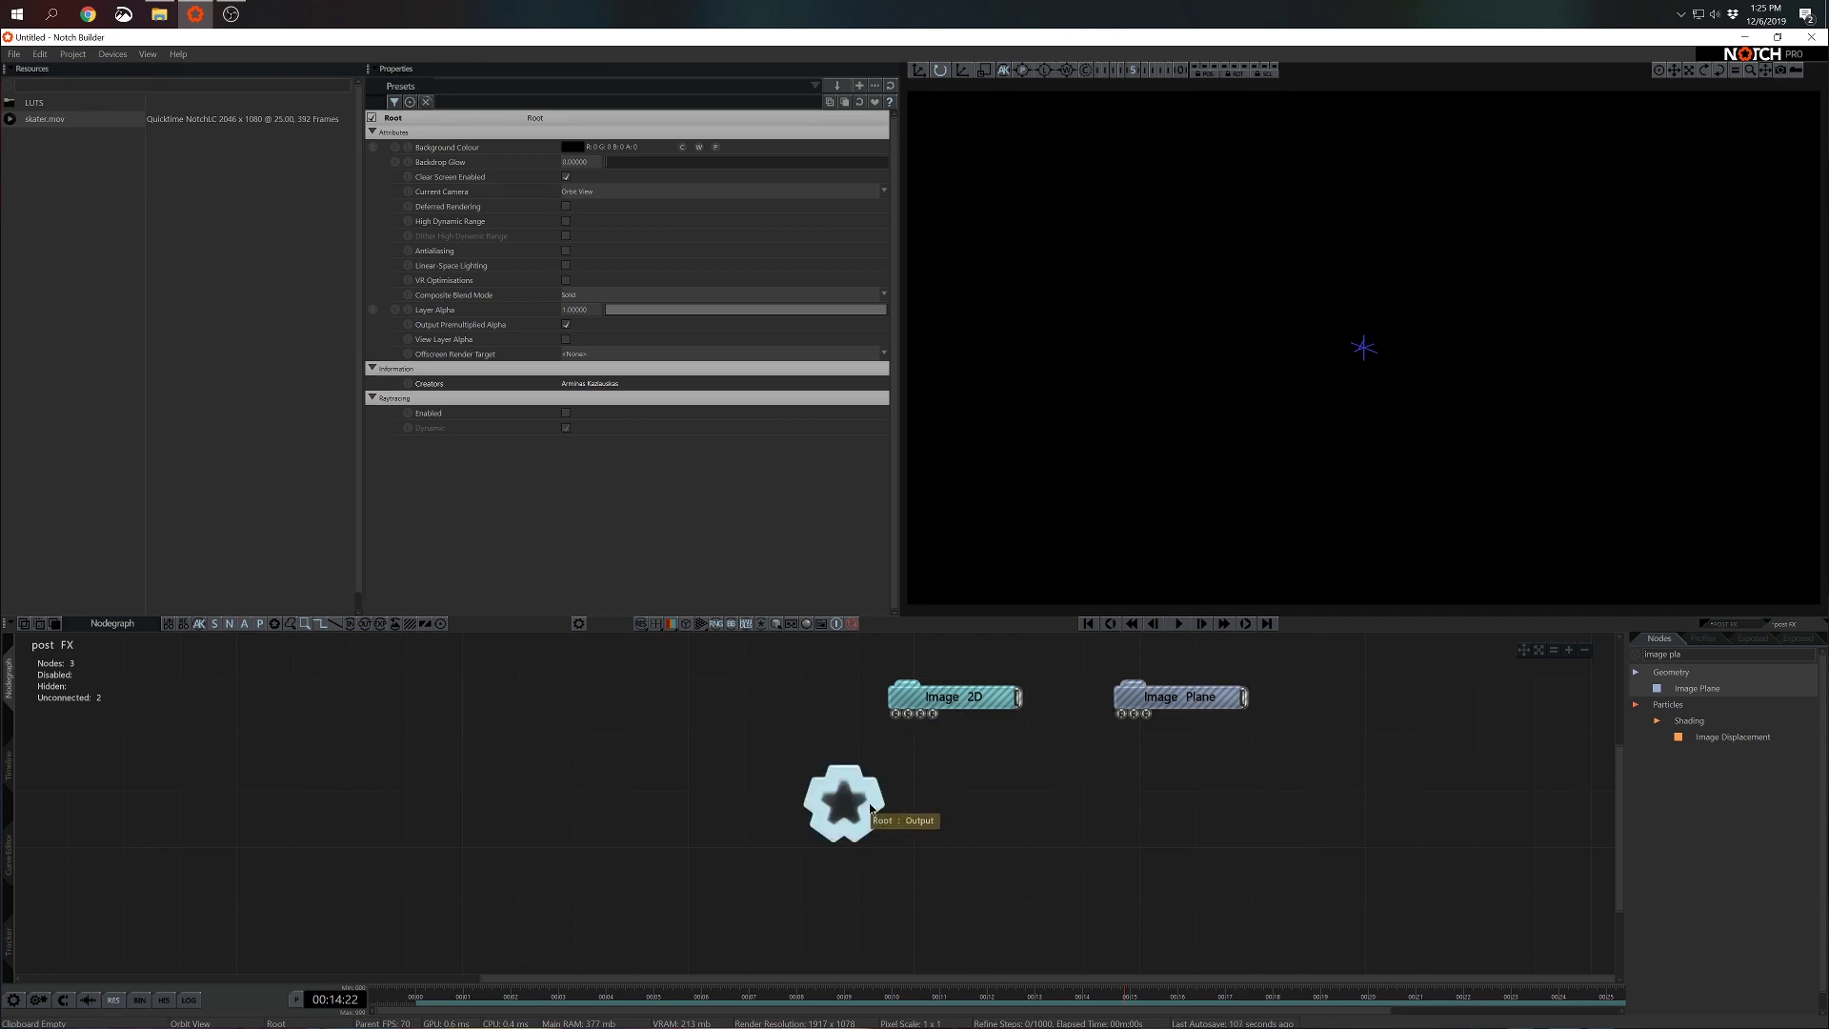
# Try linking the root to Image 2D, then link it to the Image Plane instead
pyautogui.moveTo(882, 803); pyautogui.dragTo(779, 727)
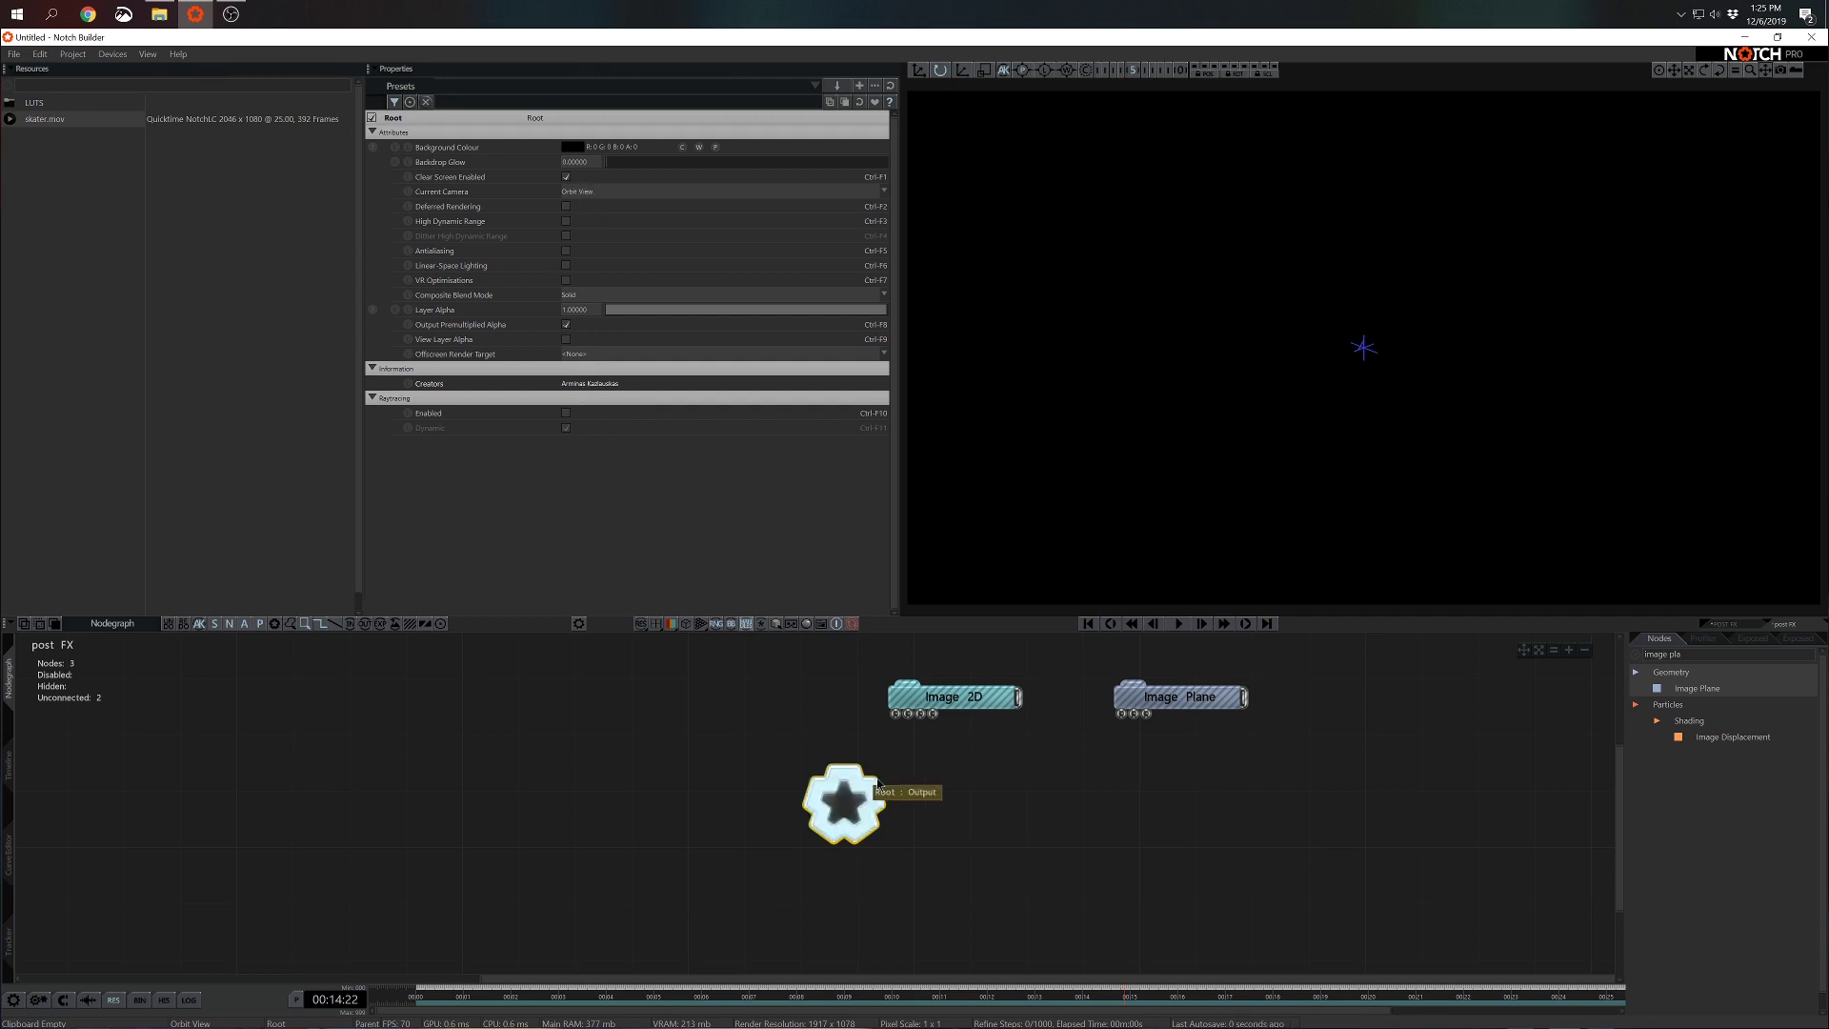
pyautogui.moveTo(862, 773); pyautogui.dragTo(1001, 782)
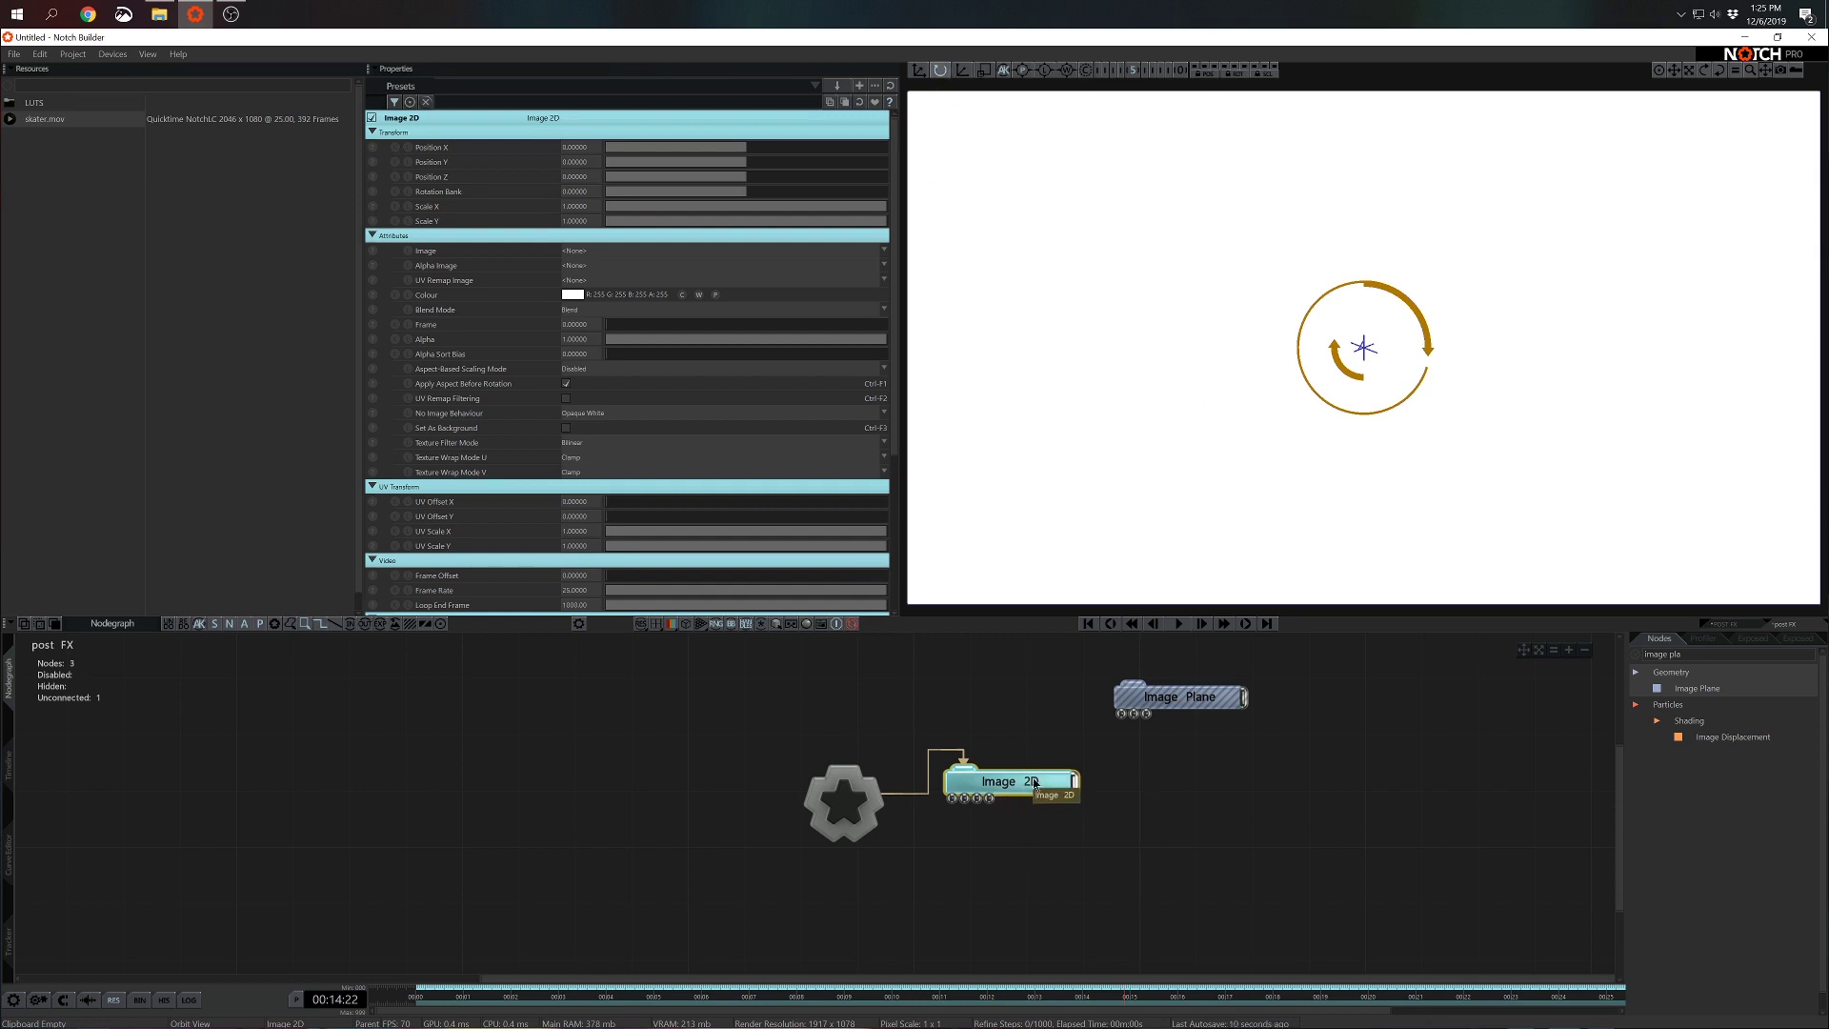
pyautogui.click(928, 793)
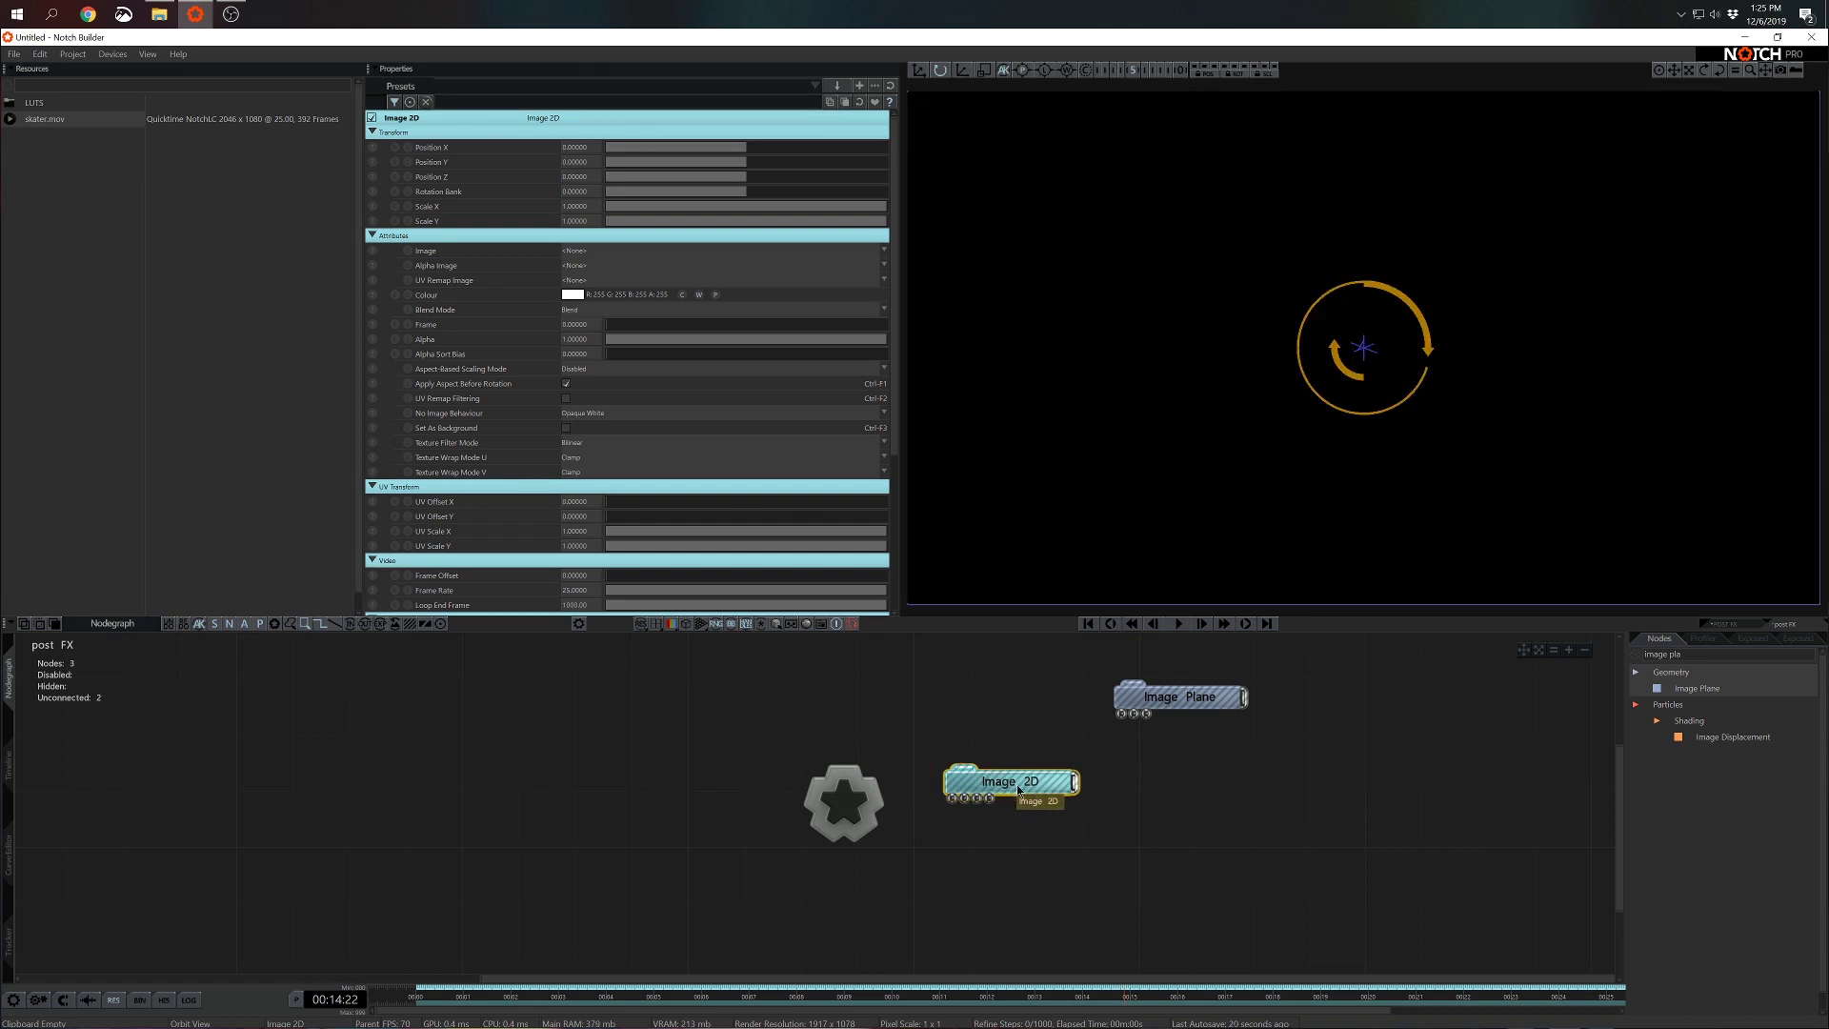
pyautogui.moveTo(1015, 785); pyautogui.dragTo(958, 671)
pyautogui.click(1156, 705)
pyautogui.moveTo(1155, 706); pyautogui.dragTo(1041, 762)
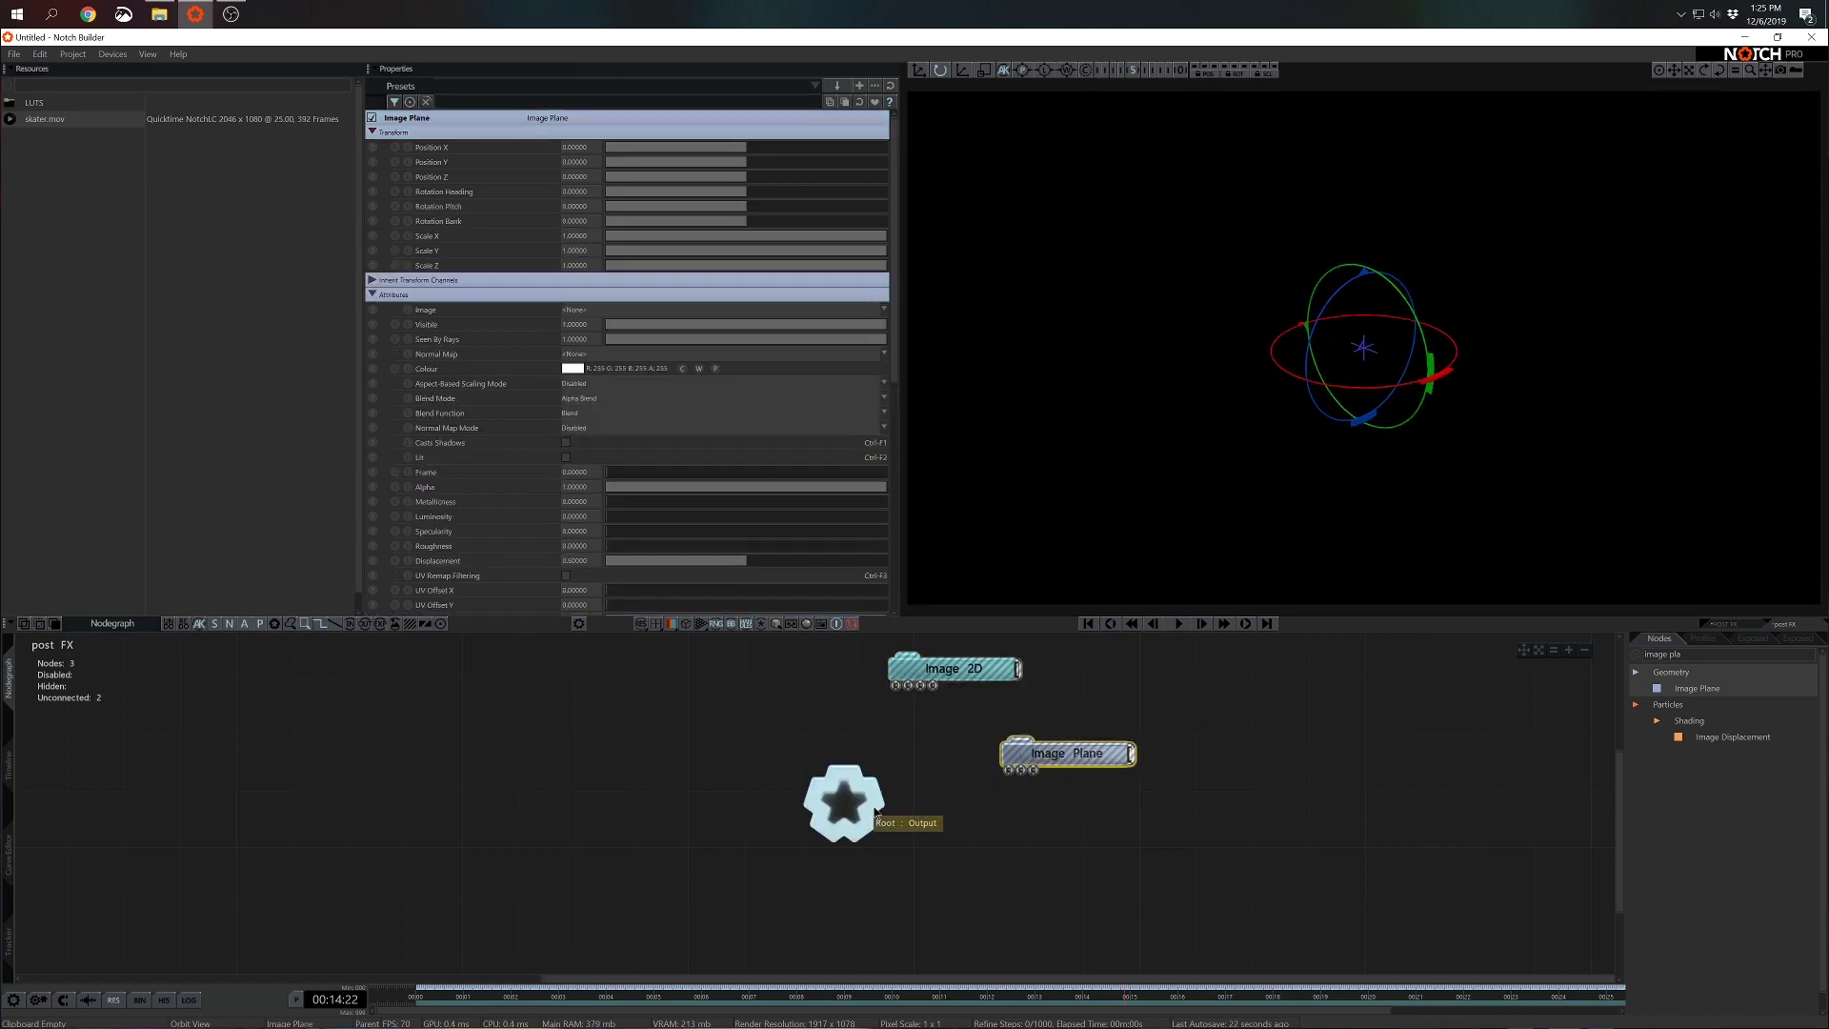
pyautogui.moveTo(848, 800); pyautogui.dragTo(1017, 740)
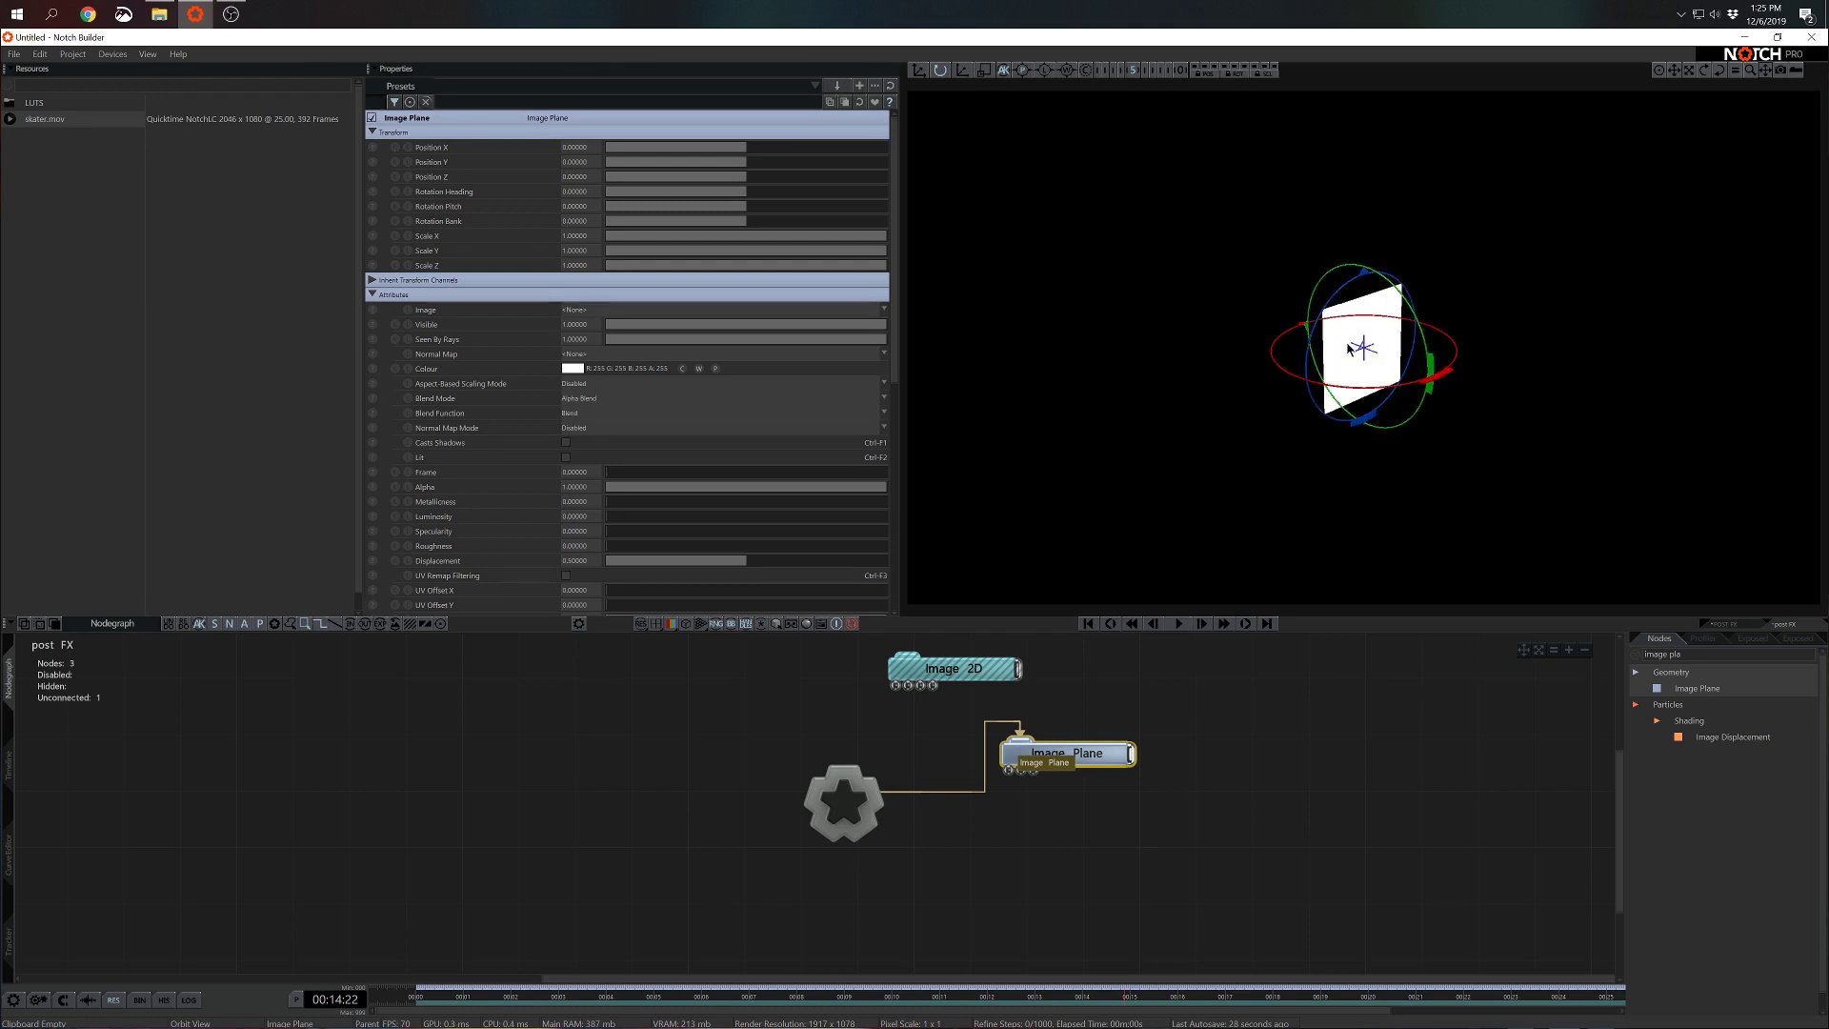
# Check the plane with the grid floor, delete Image Plane, and wire Image 2D to the root
pyautogui.press('g')
pyautogui.moveTo(1329, 274); pyautogui.dragTo(1305, 405)
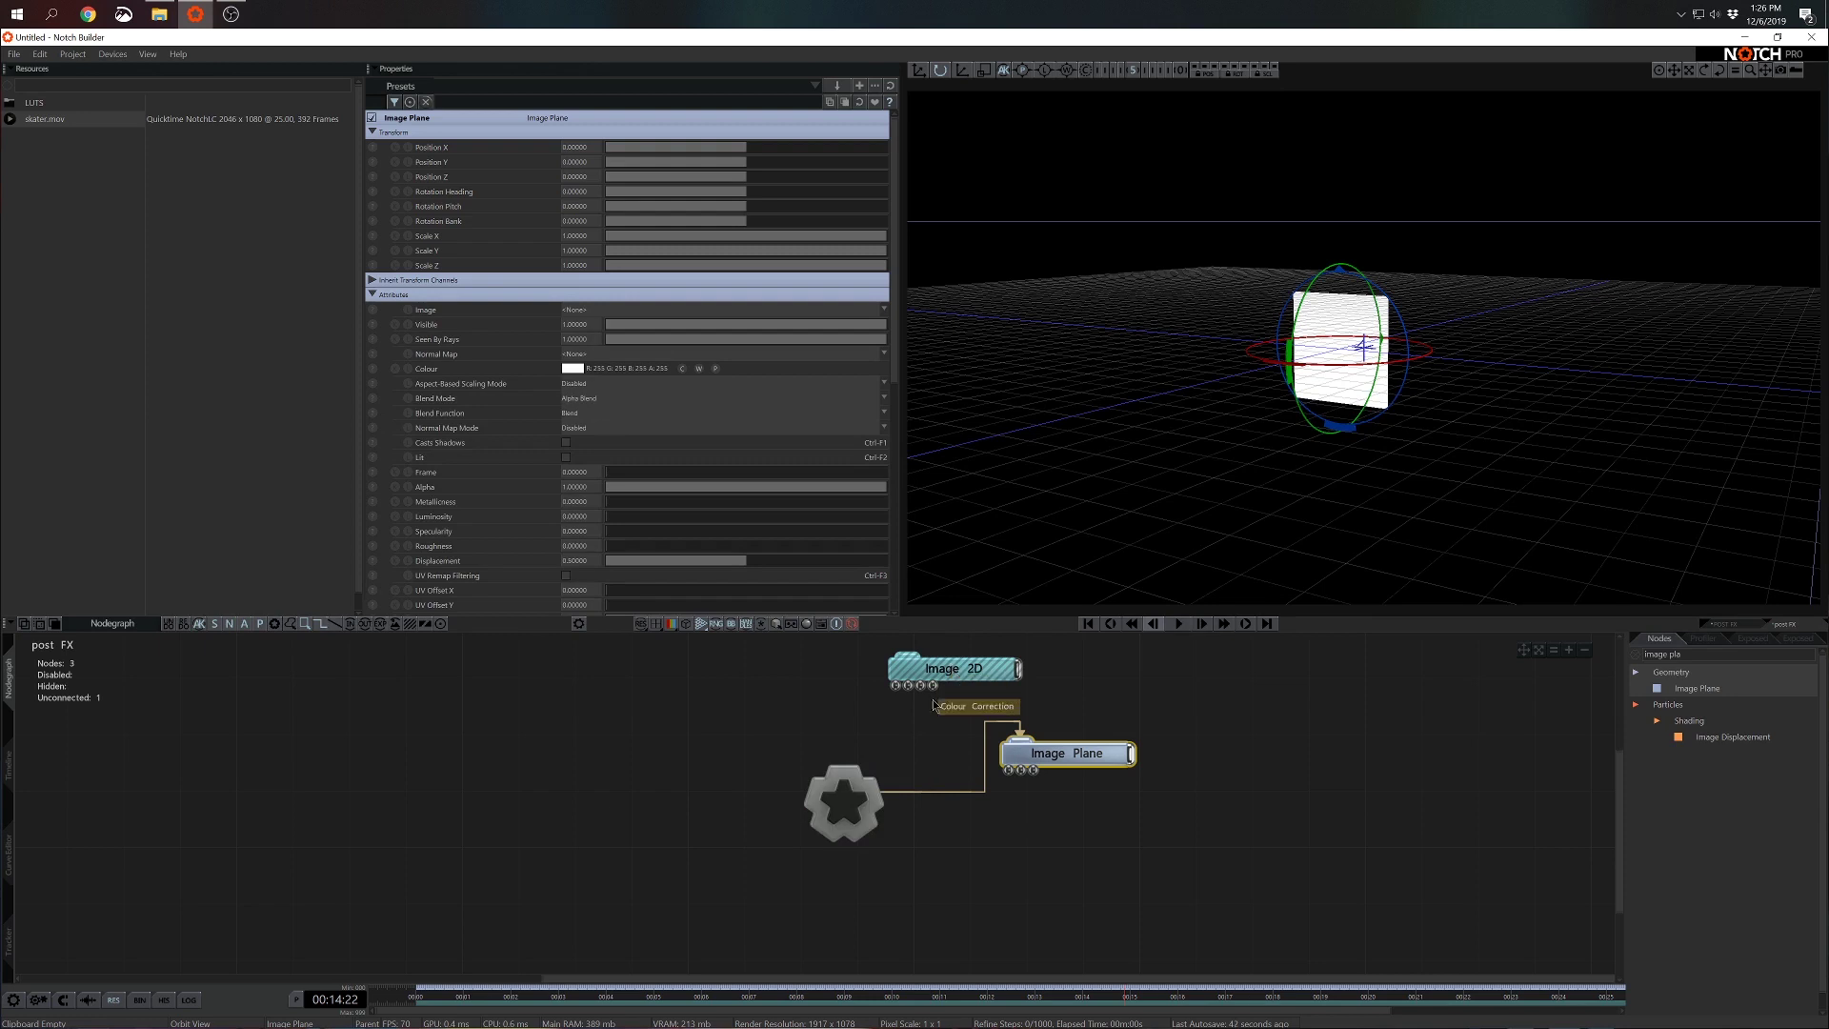
pyautogui.press('Delete')
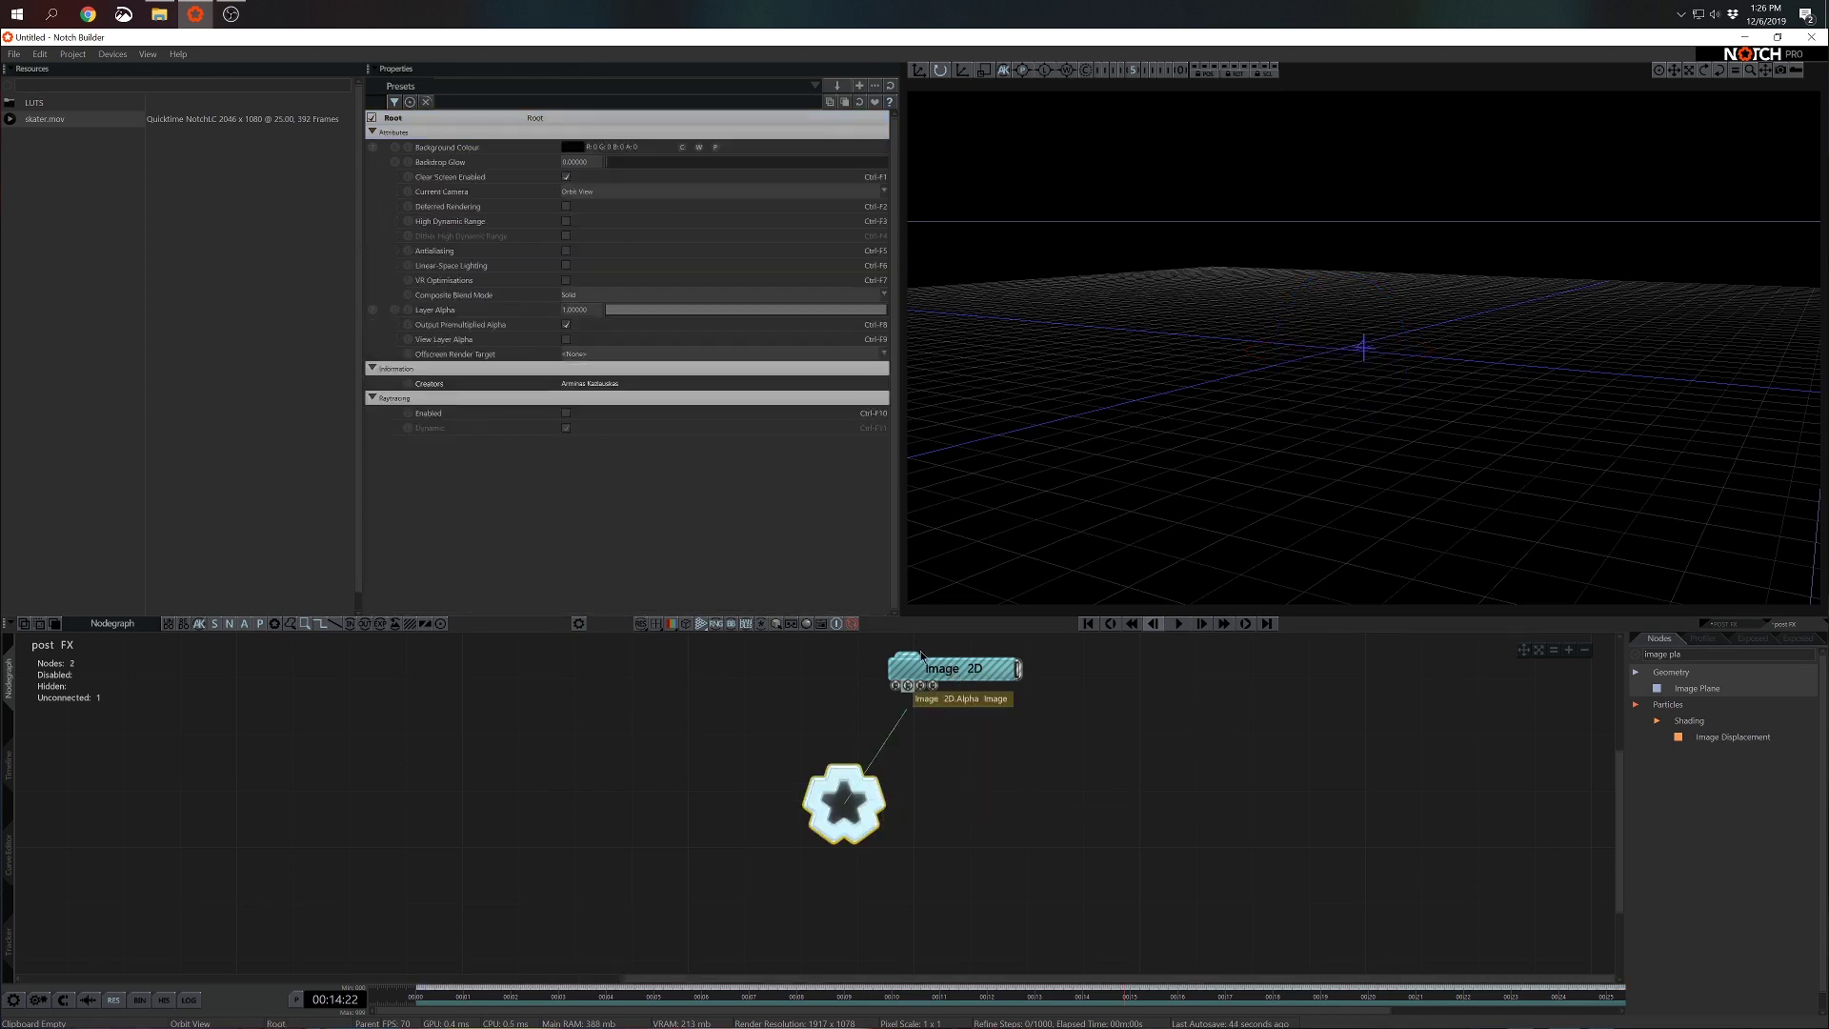
pyautogui.moveTo(916, 665); pyautogui.dragTo(1014, 762)
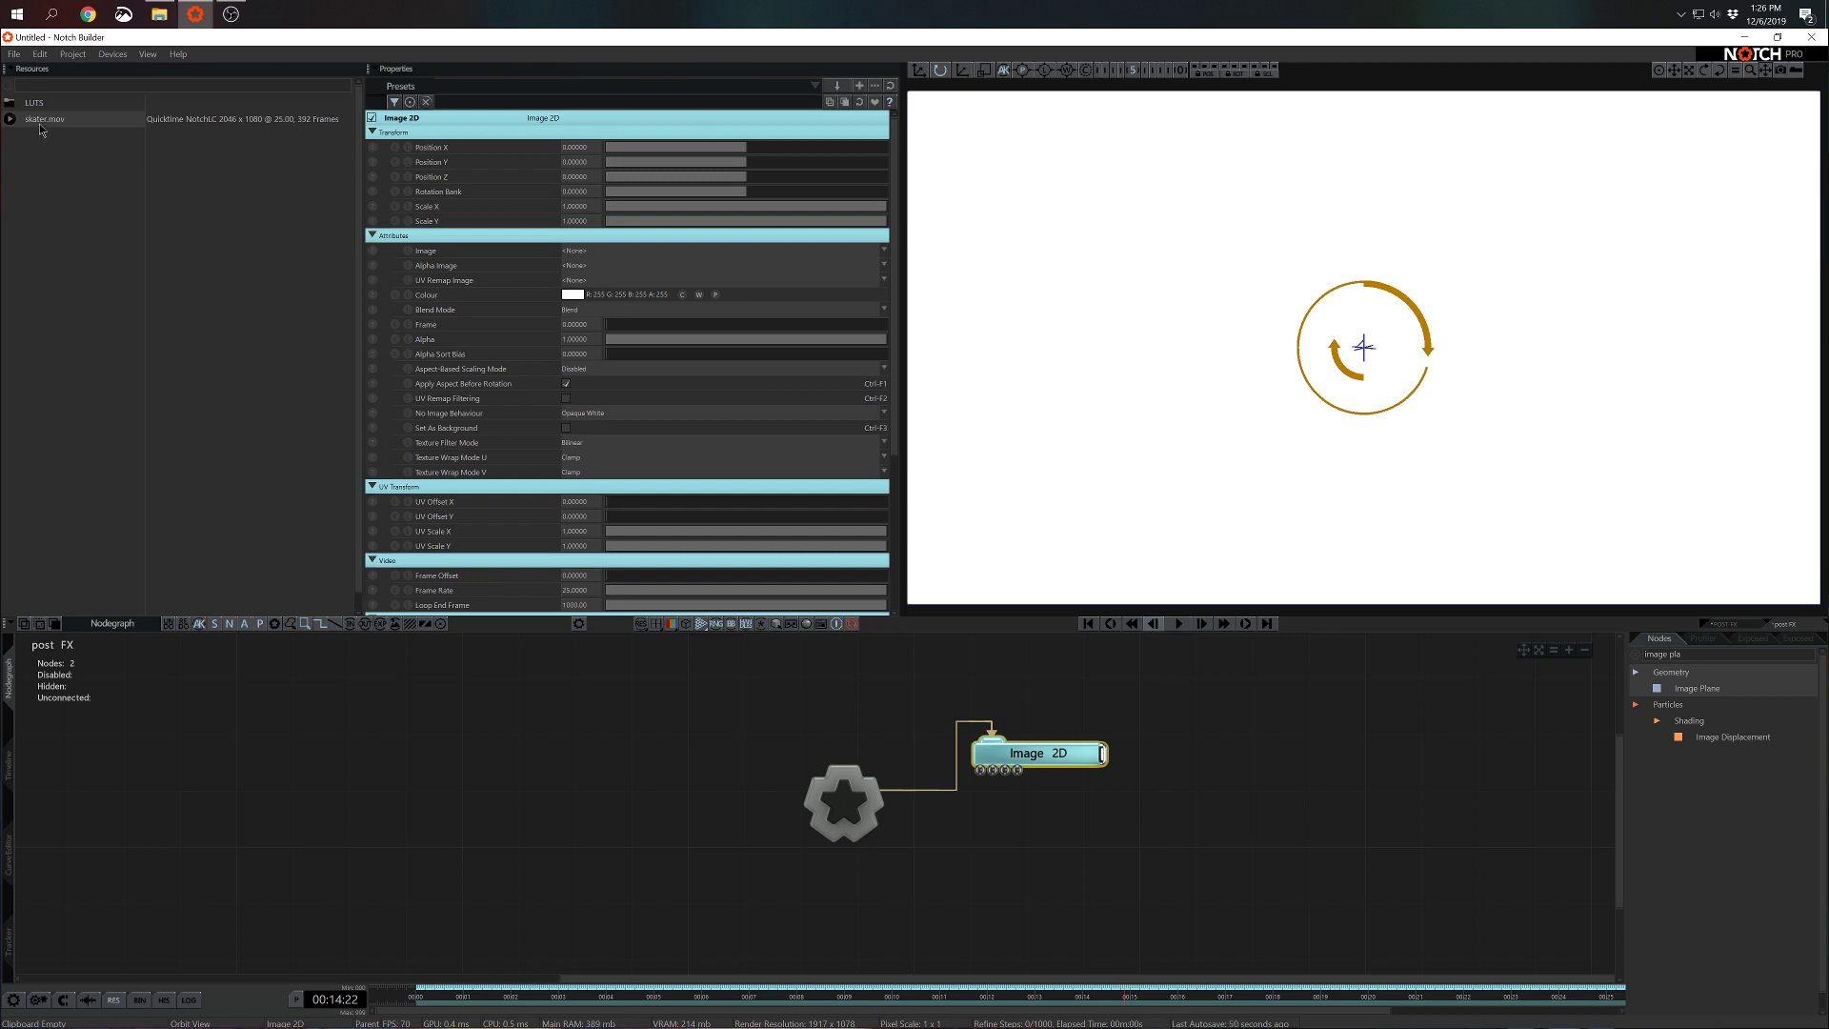
# Add skater.mov as a Video Loader node with skater.mov selected as its video
pyautogui.moveTo(40, 125); pyautogui.dragTo(731, 890)
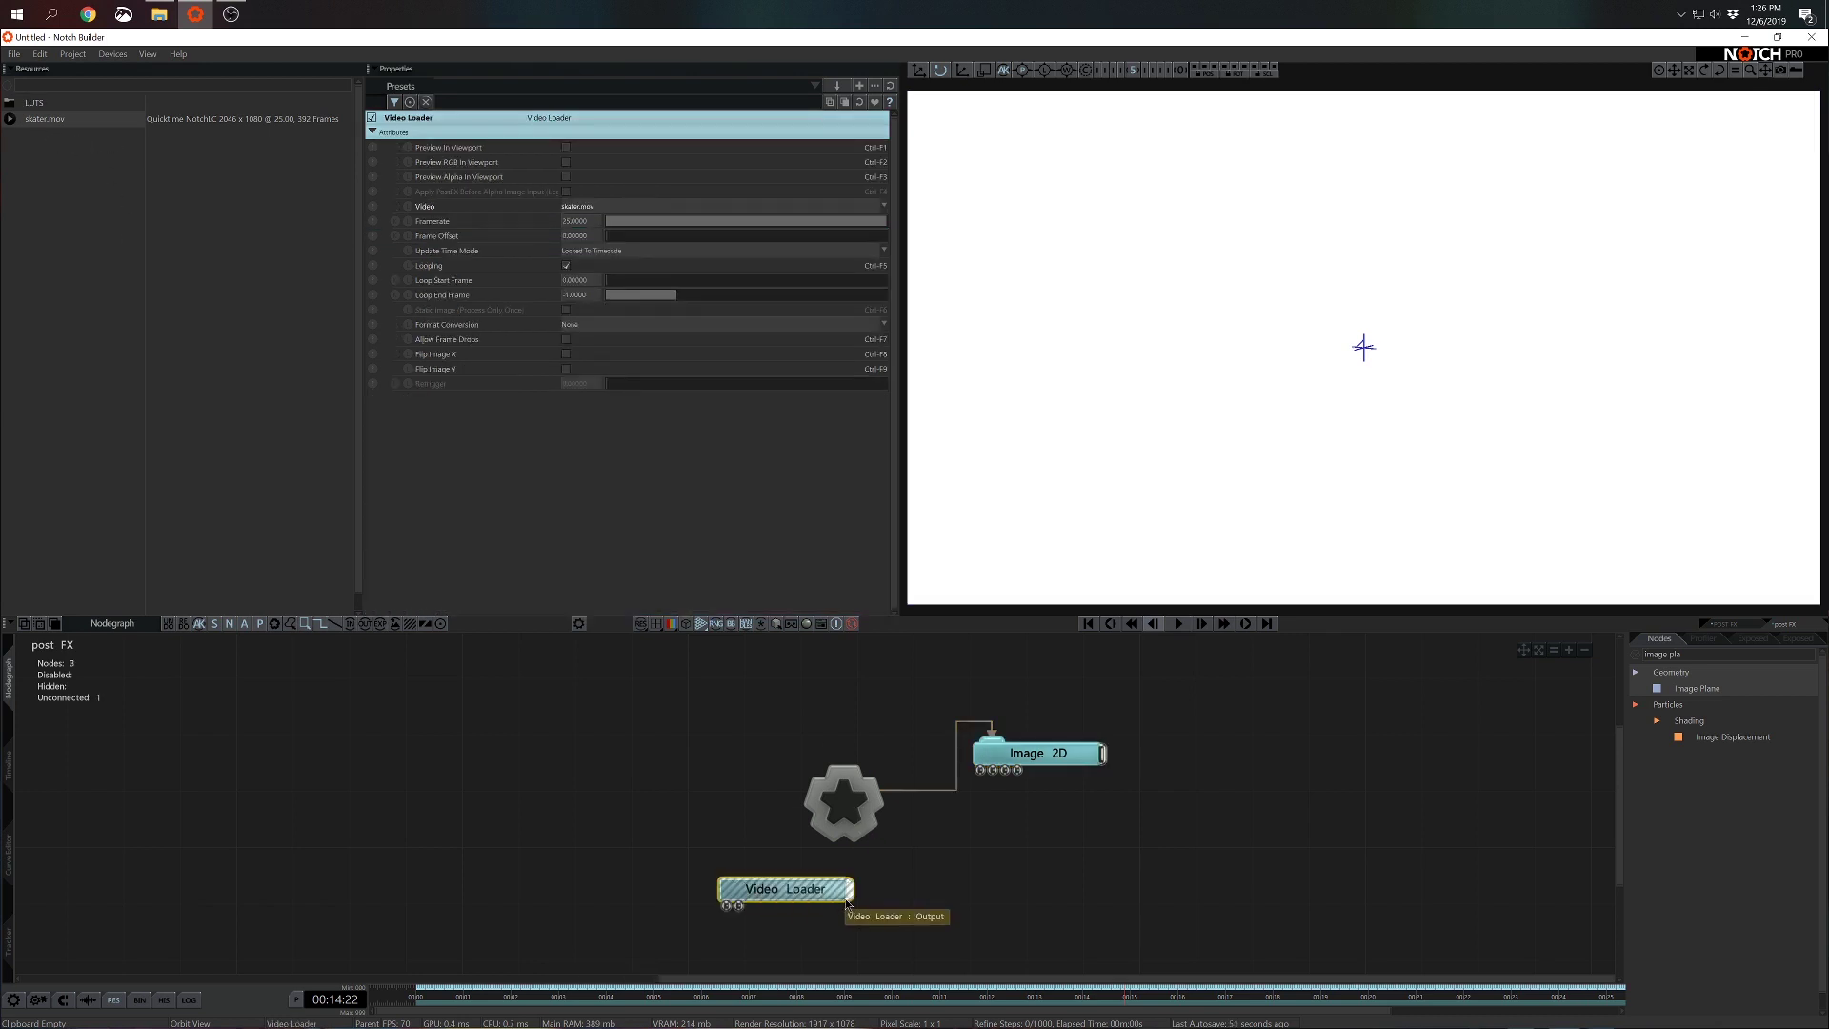
pyautogui.click(604, 207)
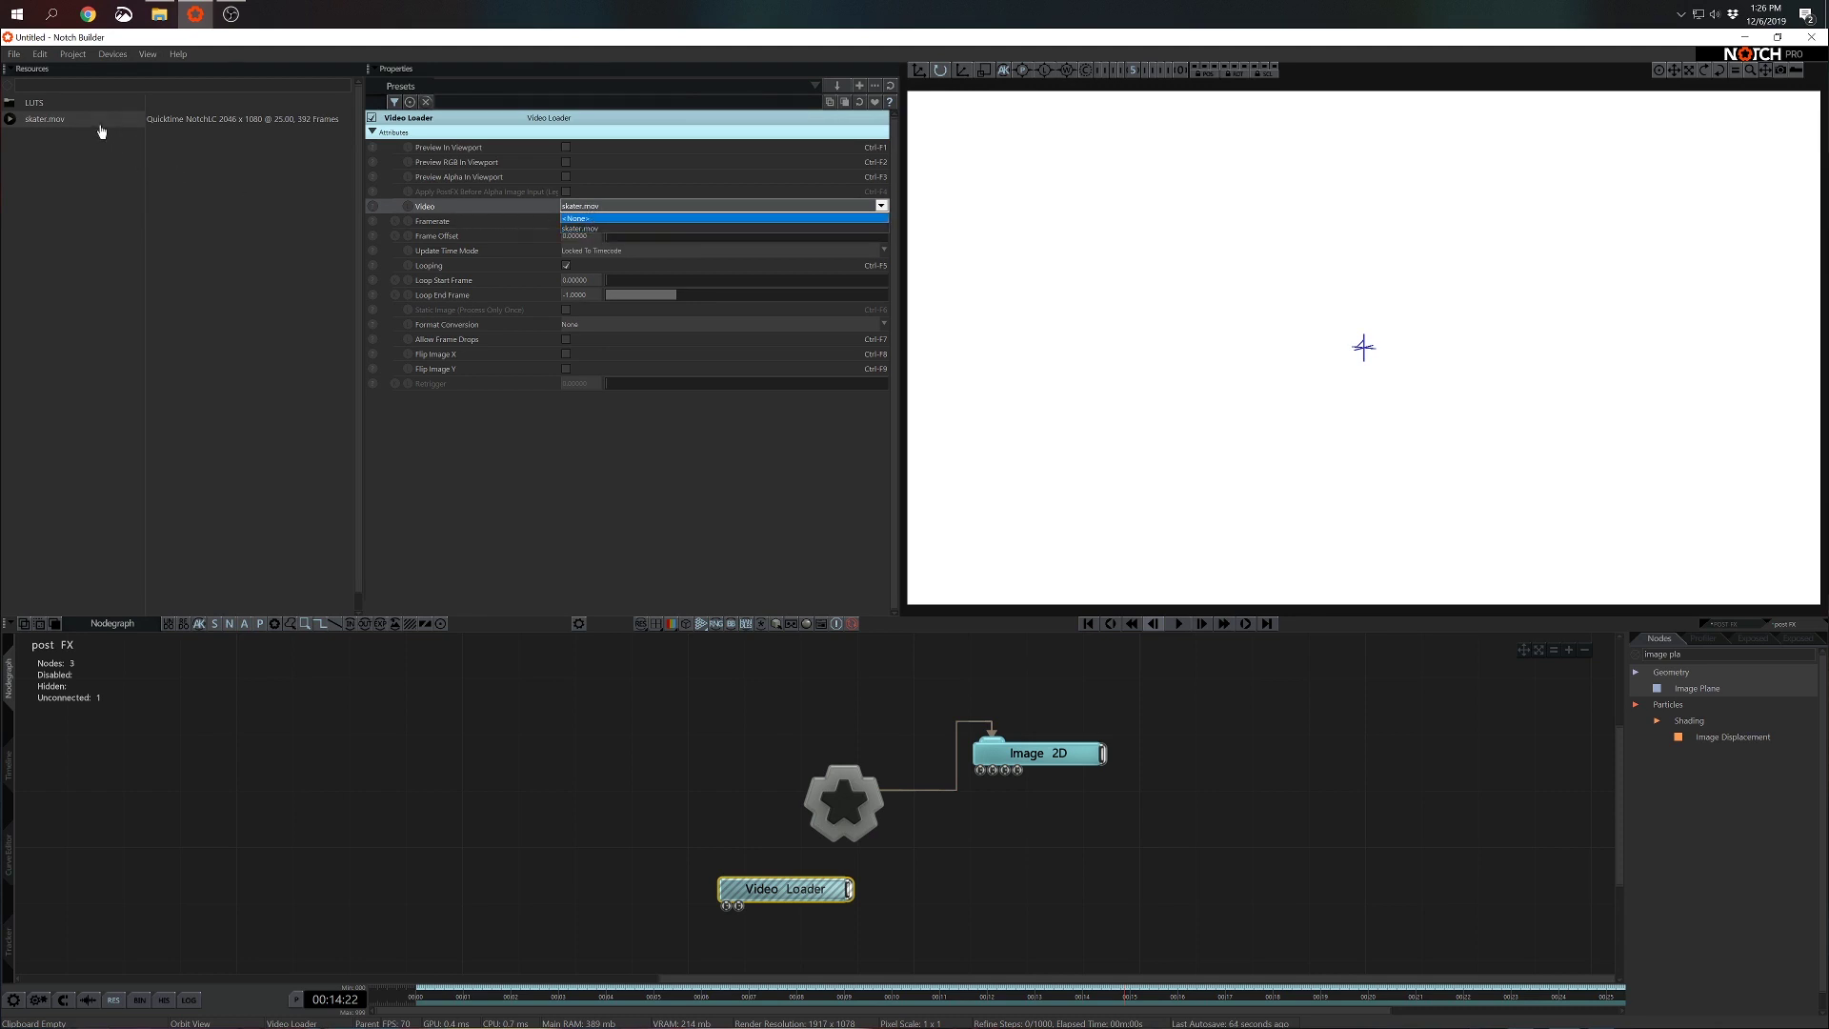
pyautogui.click(615, 228)
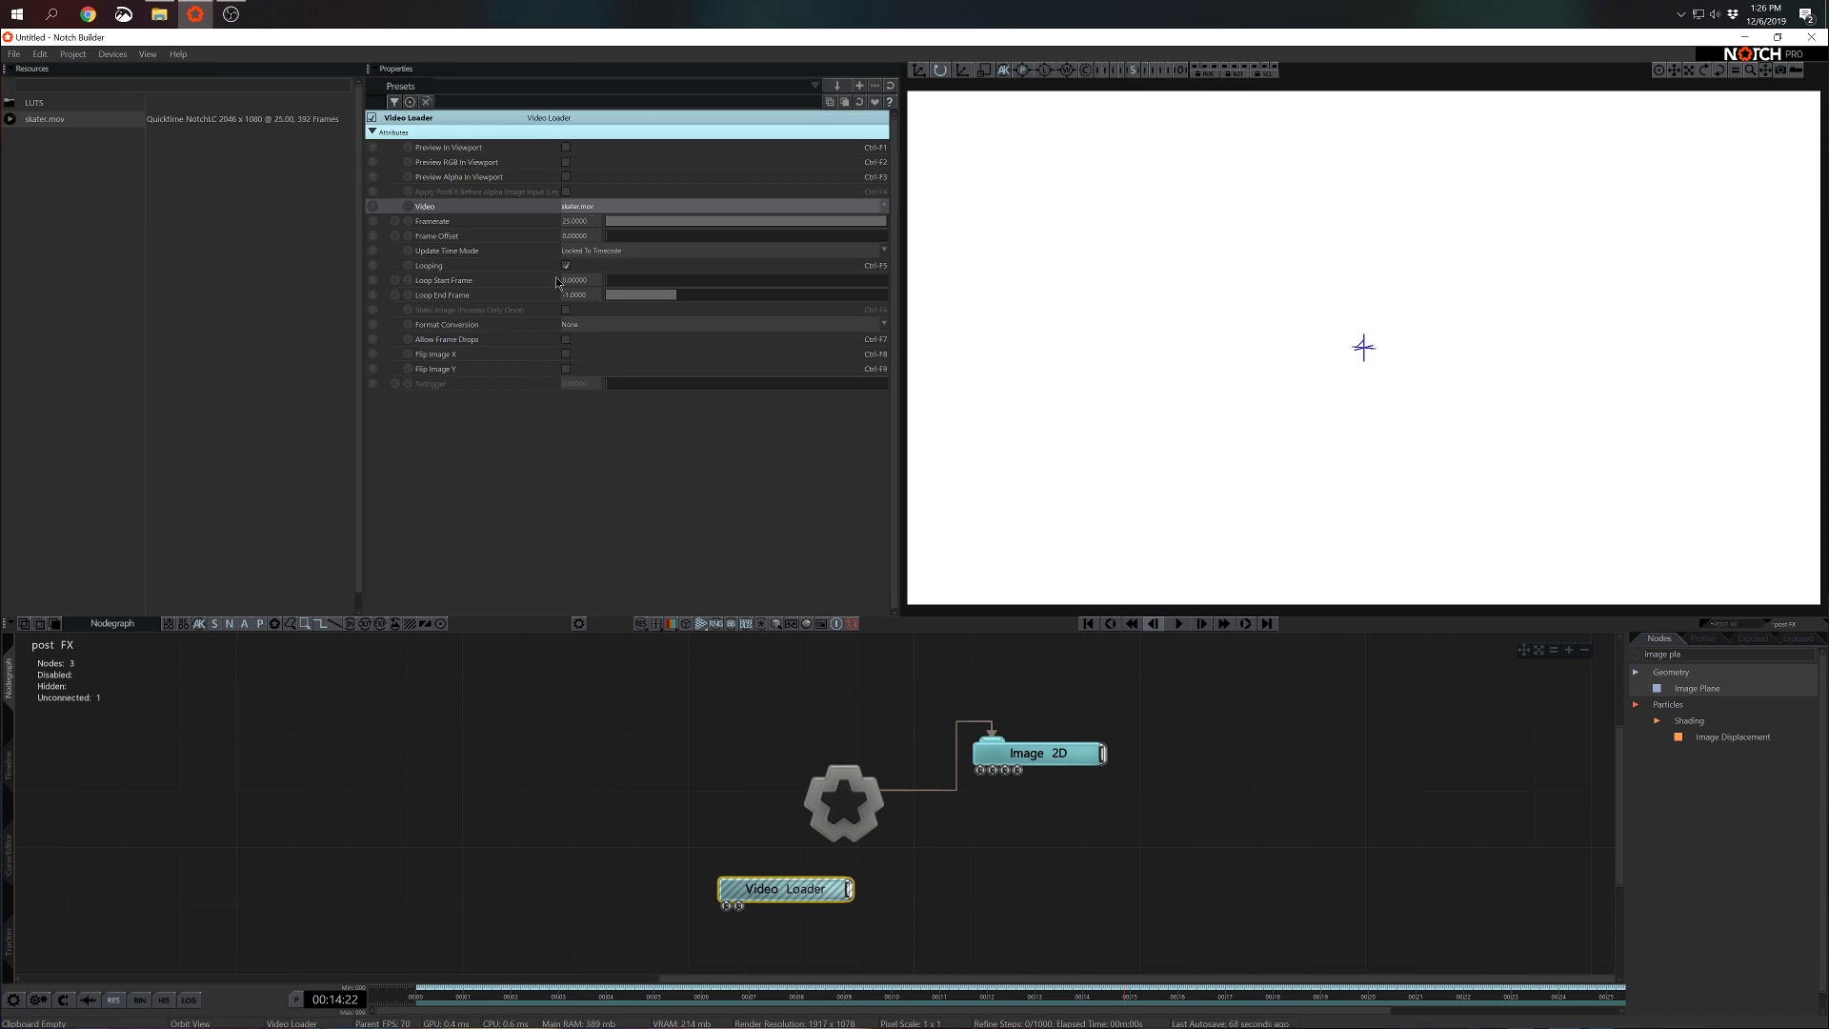
# Preview the loader's video in the viewport briefly, leaving Preview In Viewport off
pyautogui.click(566, 151)
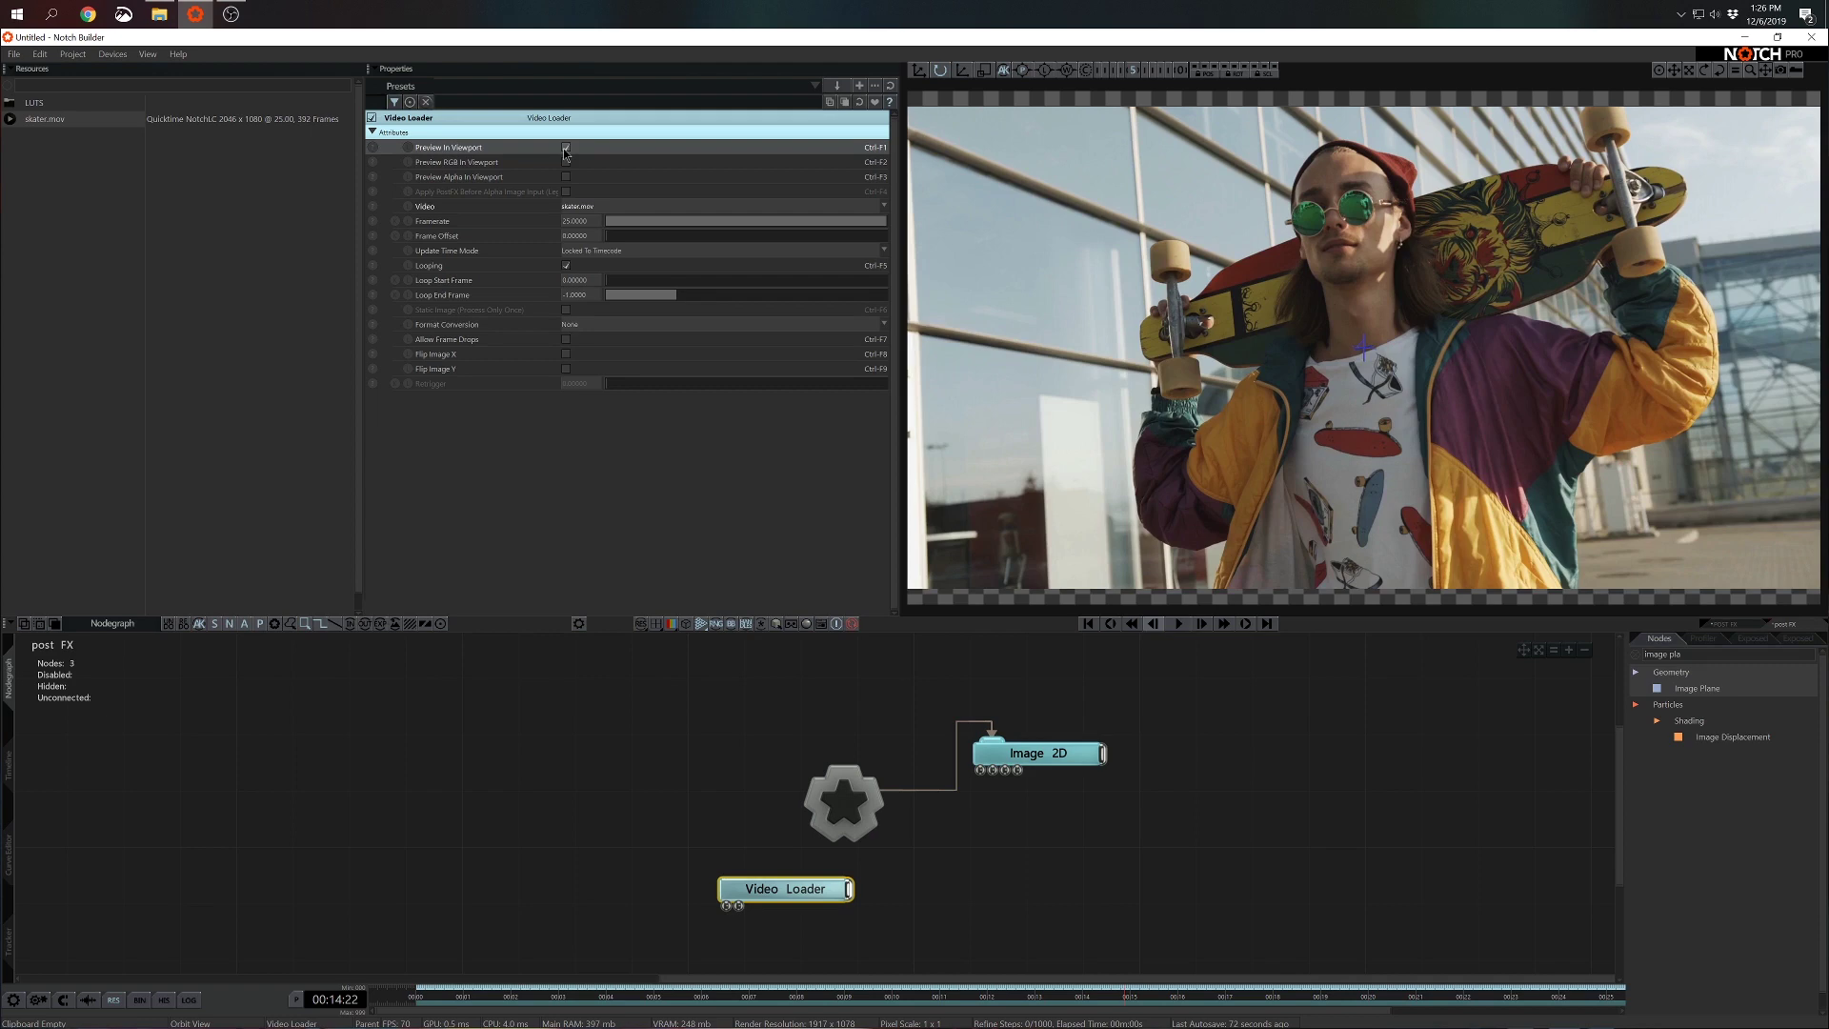
pyautogui.click(565, 148)
pyautogui.click(566, 148)
pyautogui.click(565, 148)
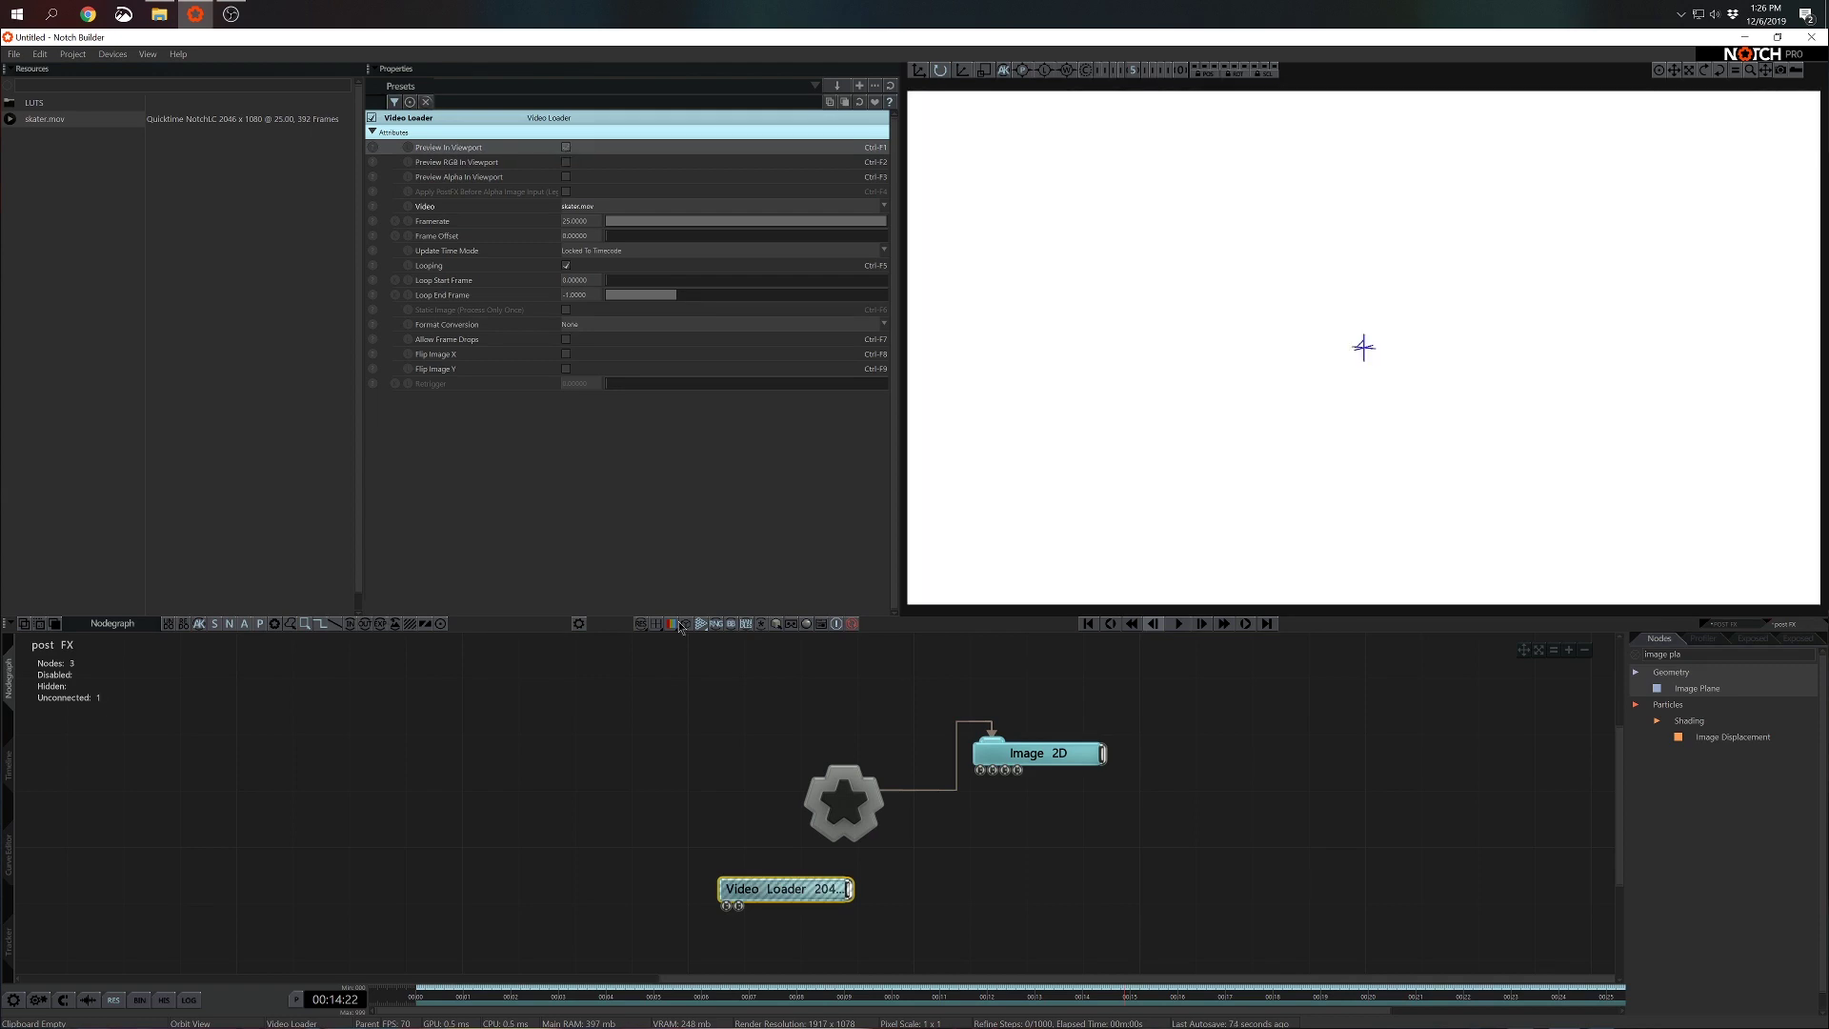
# Link the Video Loader output into Image 2D and position the loader just beneath it
pyautogui.moveTo(810, 869); pyautogui.dragTo(880, 873)
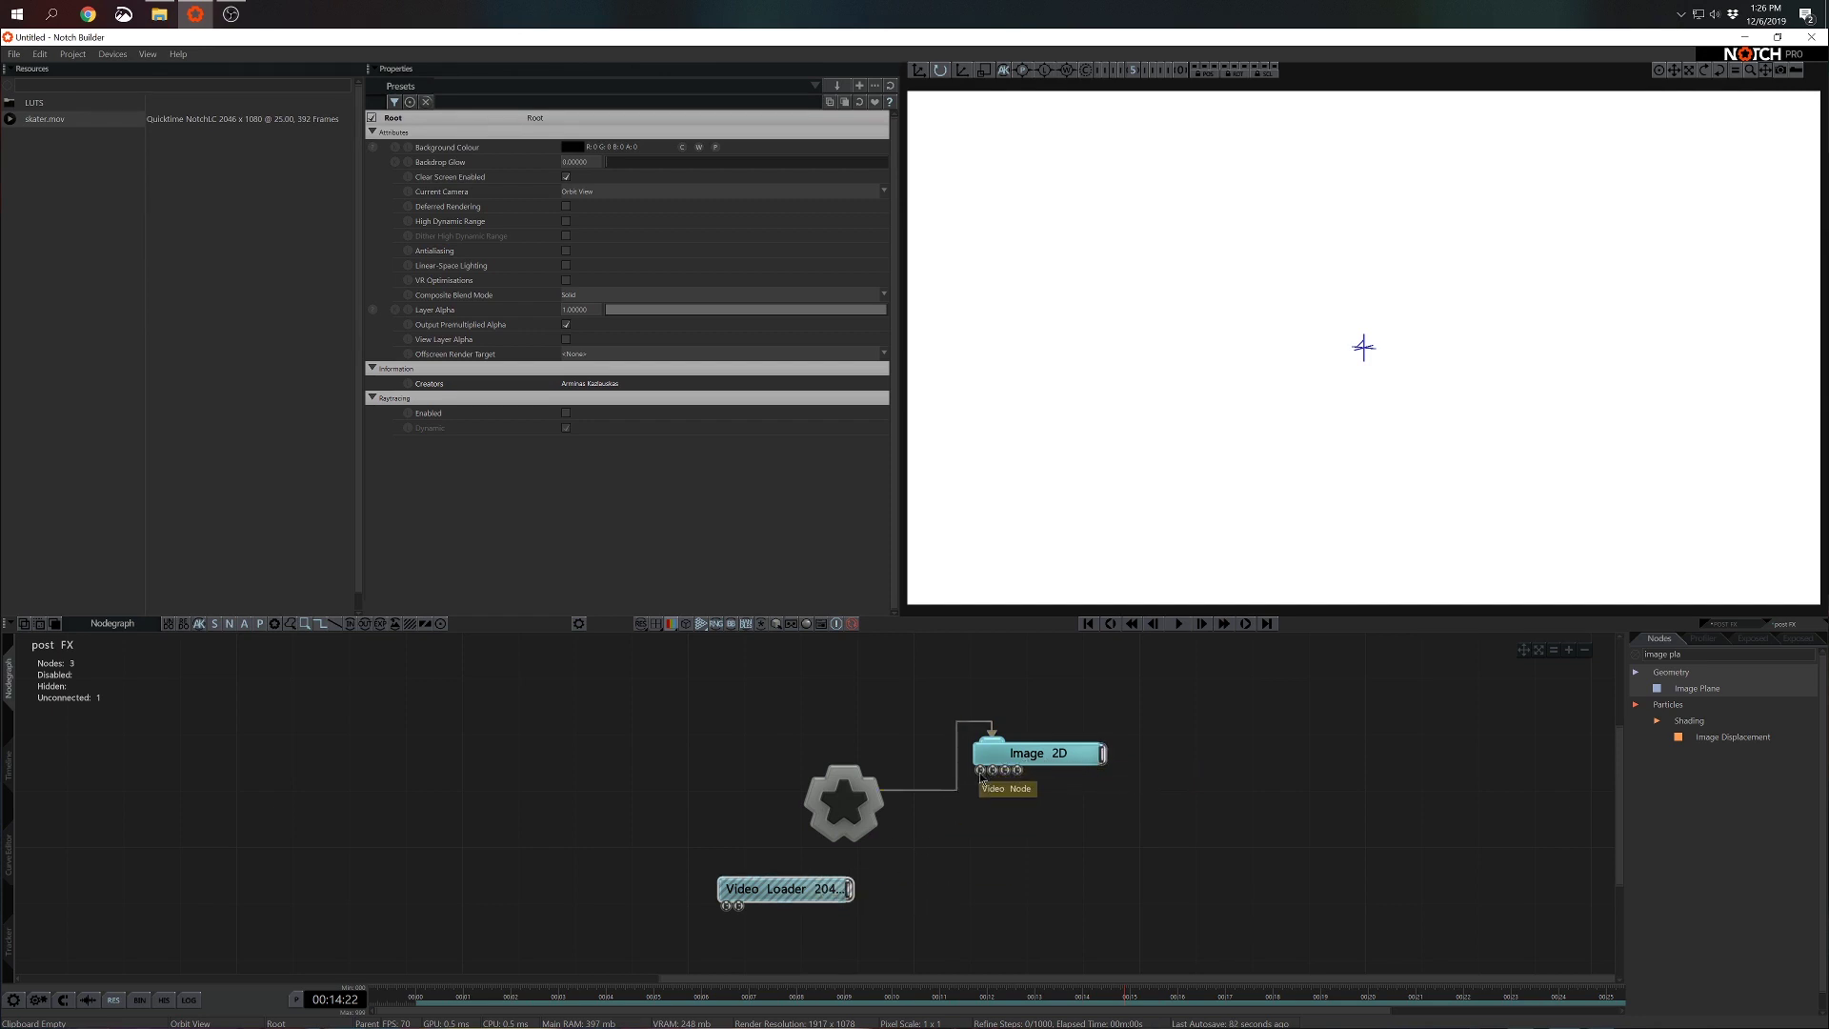
pyautogui.moveTo(849, 888); pyautogui.dragTo(983, 776)
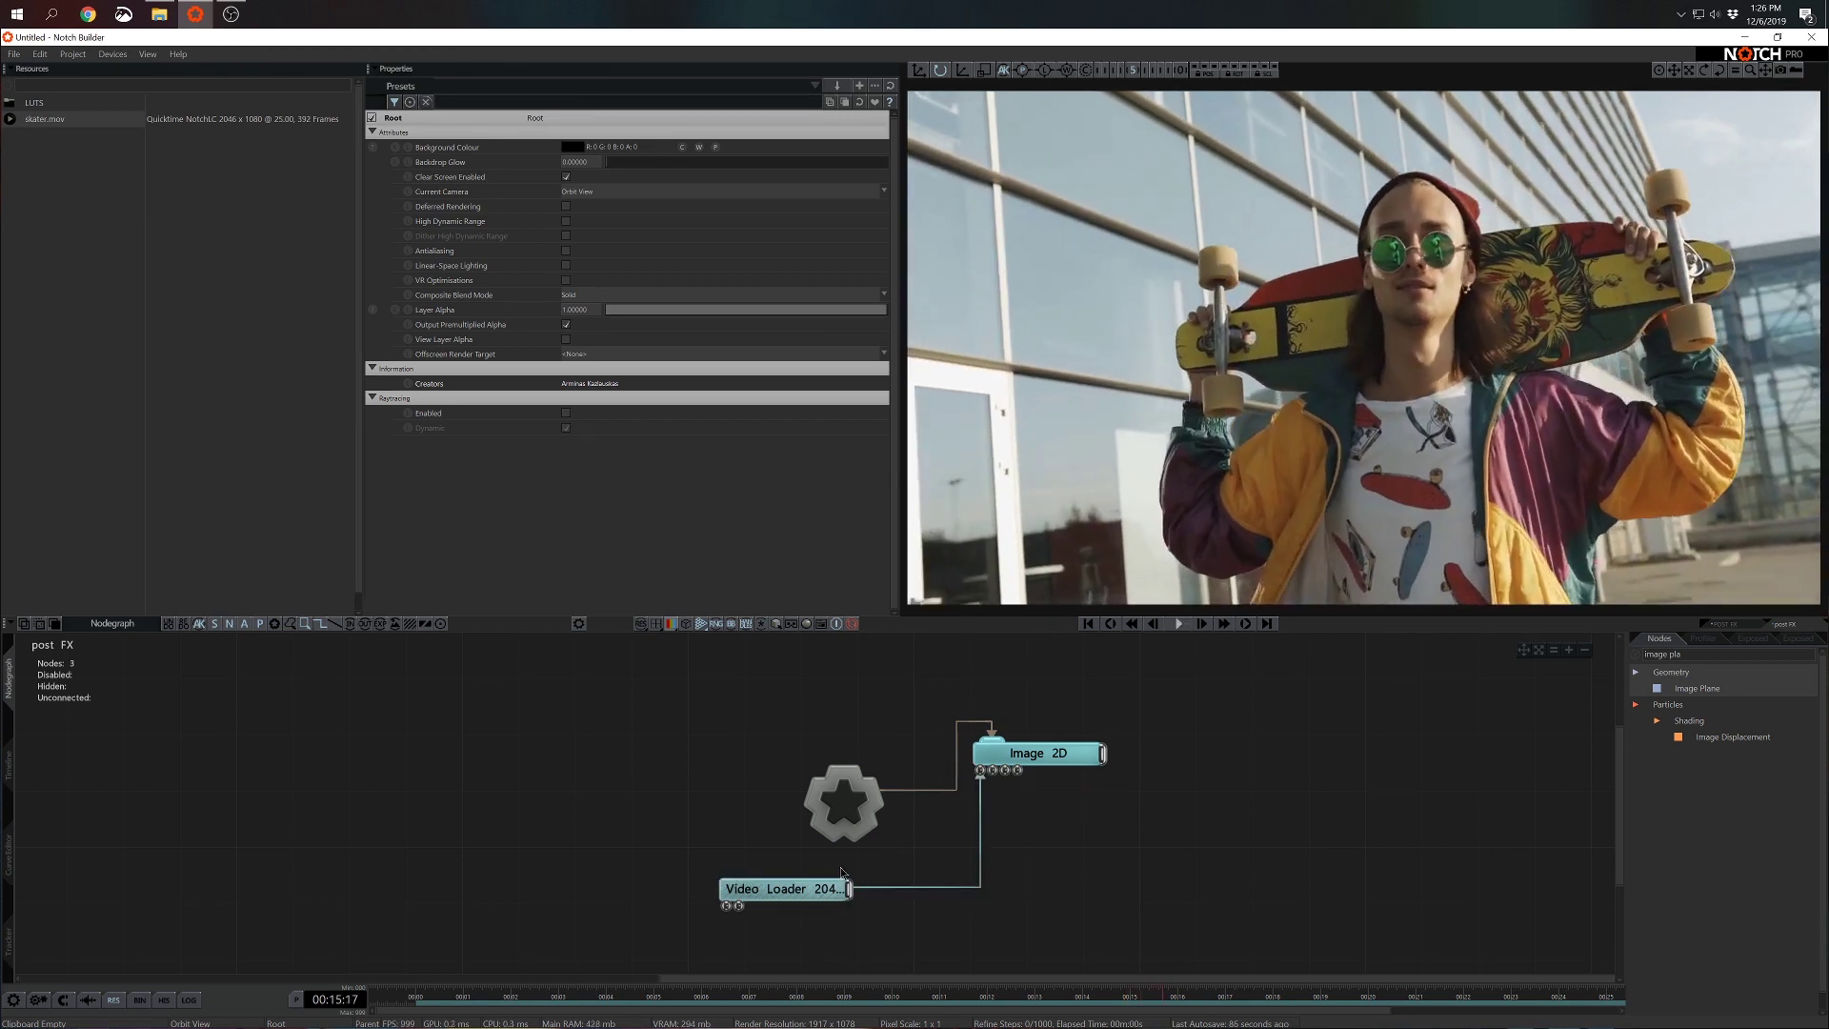
pyautogui.moveTo(841, 886); pyautogui.dragTo(1065, 801)
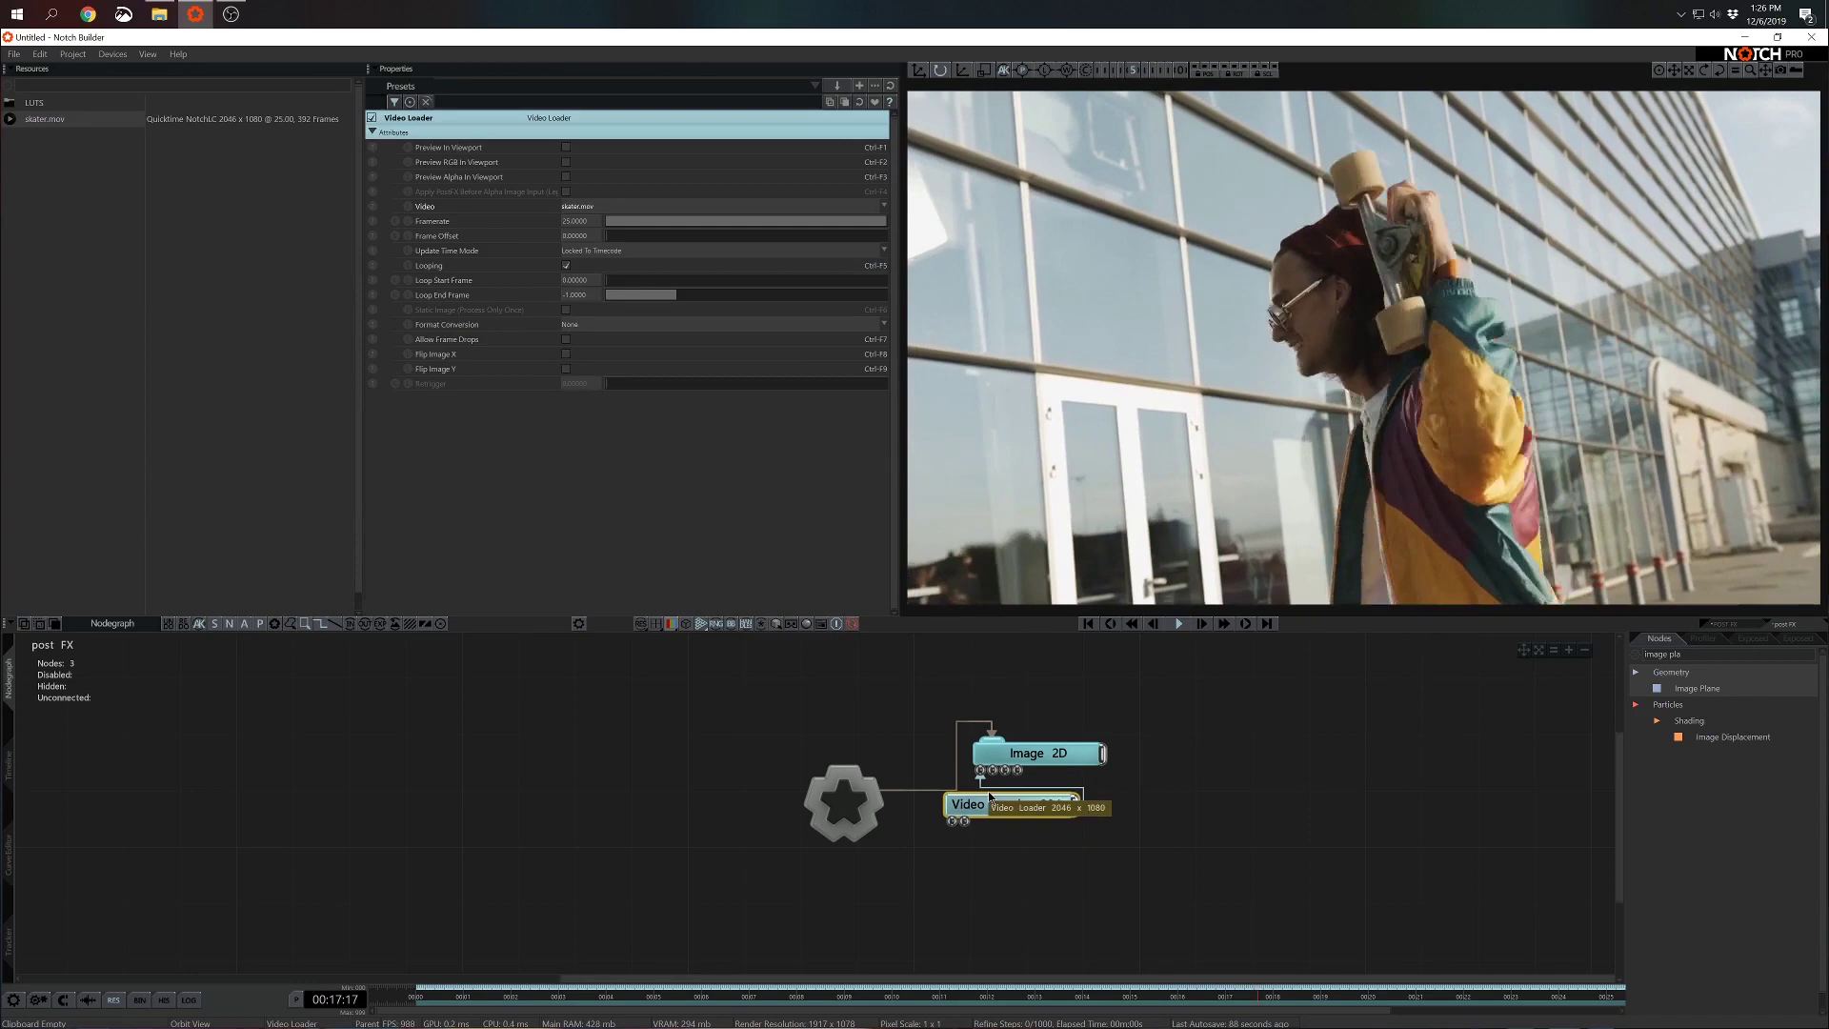
pyautogui.moveTo(899, 871); pyautogui.dragTo(934, 845, button='middle')
pyautogui.moveTo(1060, 779); pyautogui.dragTo(1054, 803)
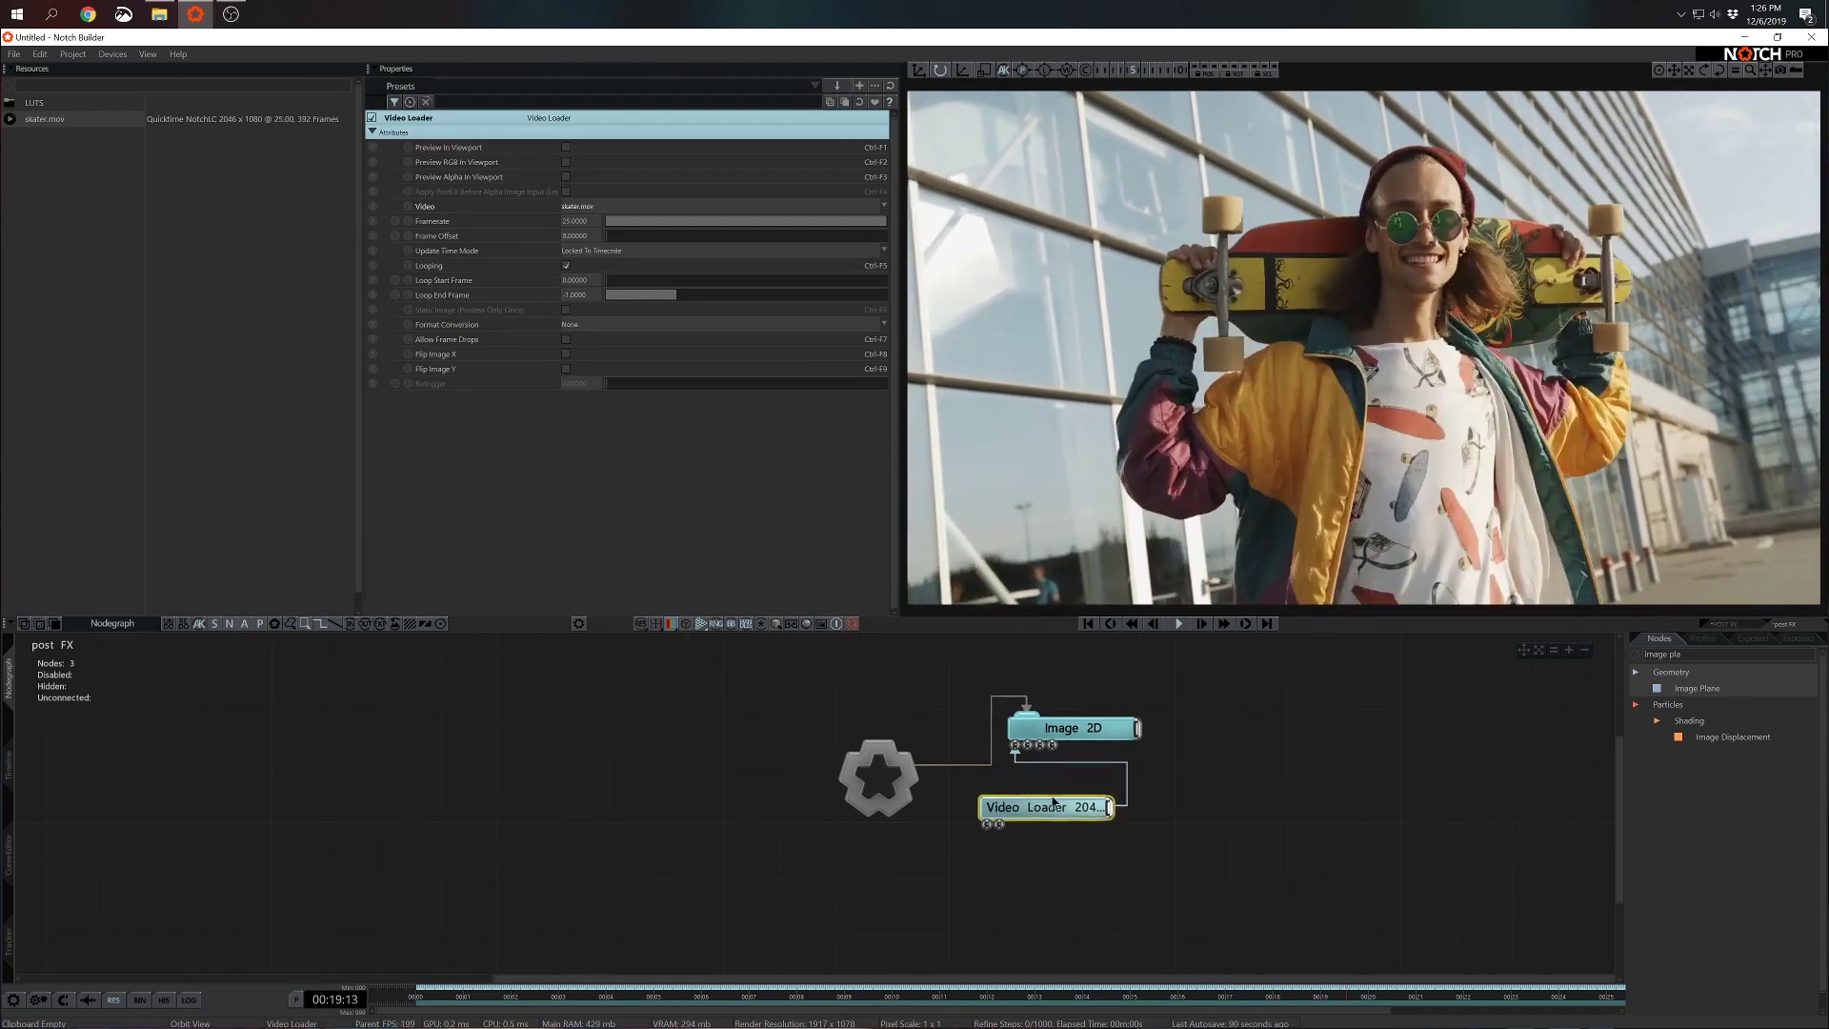
# Search the Nodes panel for 'dot' and add a Dot Matrix node to the graph
pyautogui.click(1635, 655)
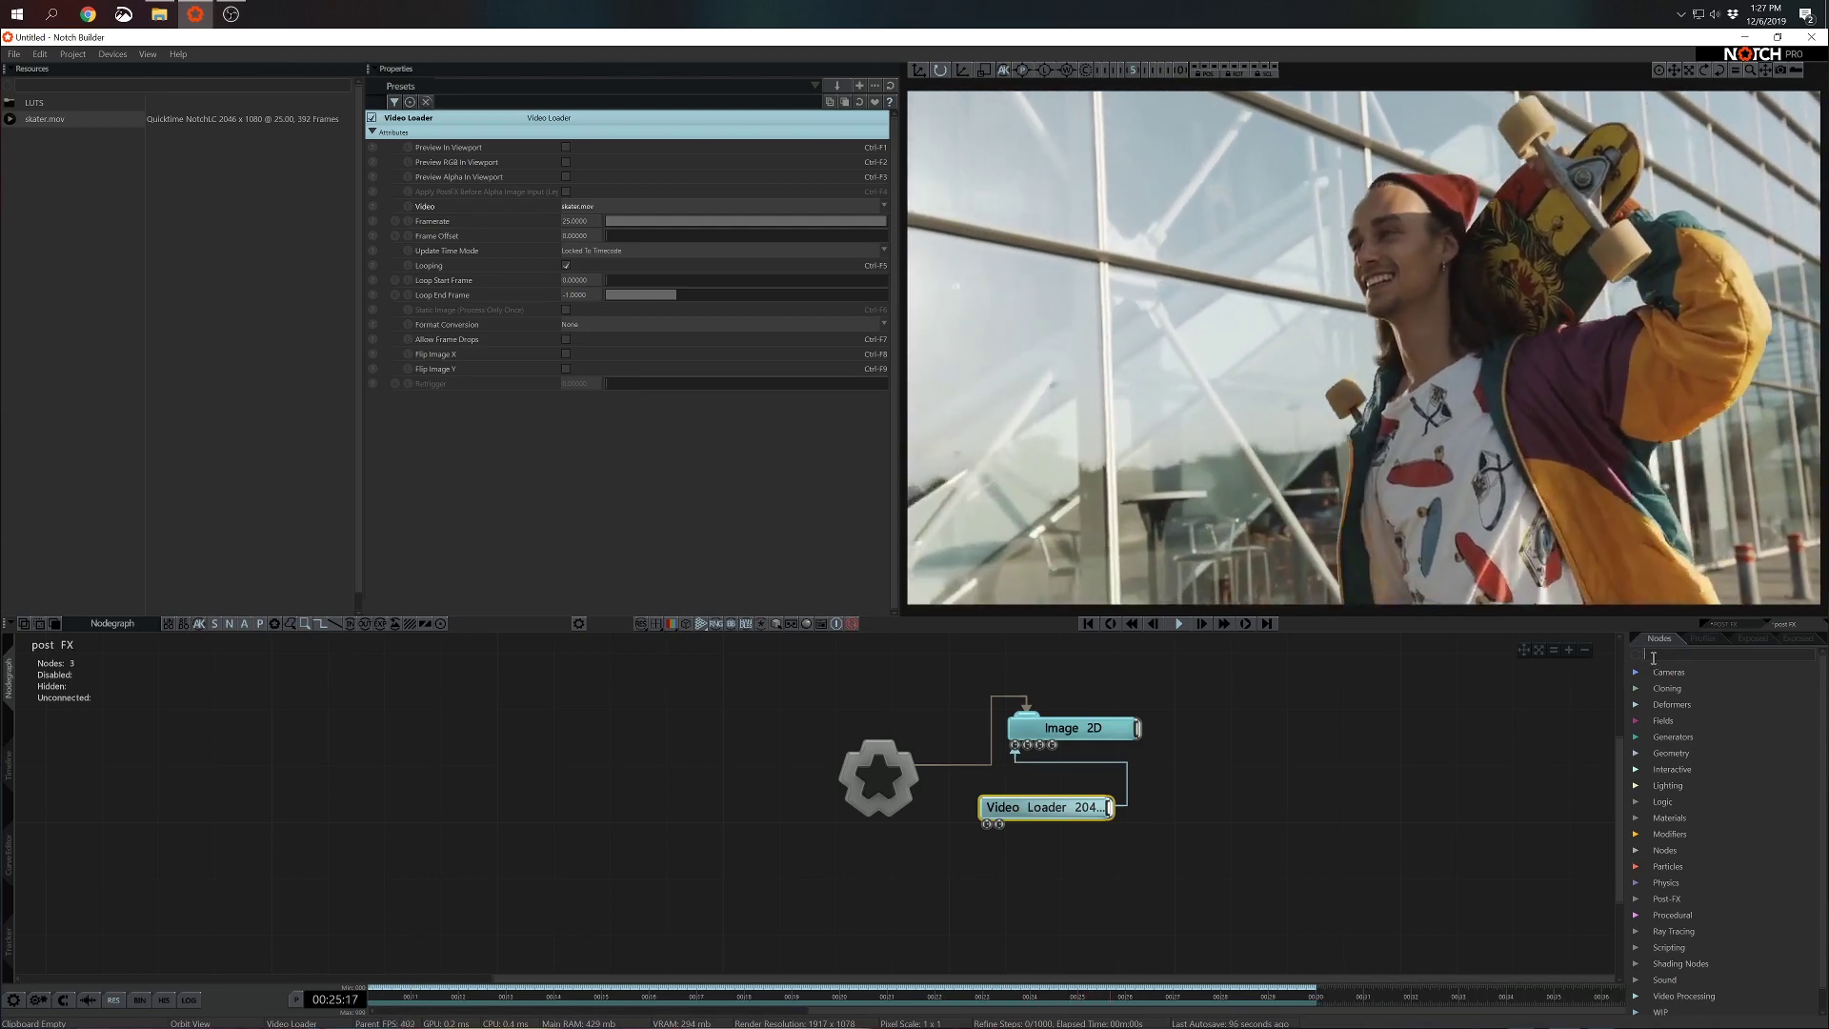
pyautogui.write('dot')
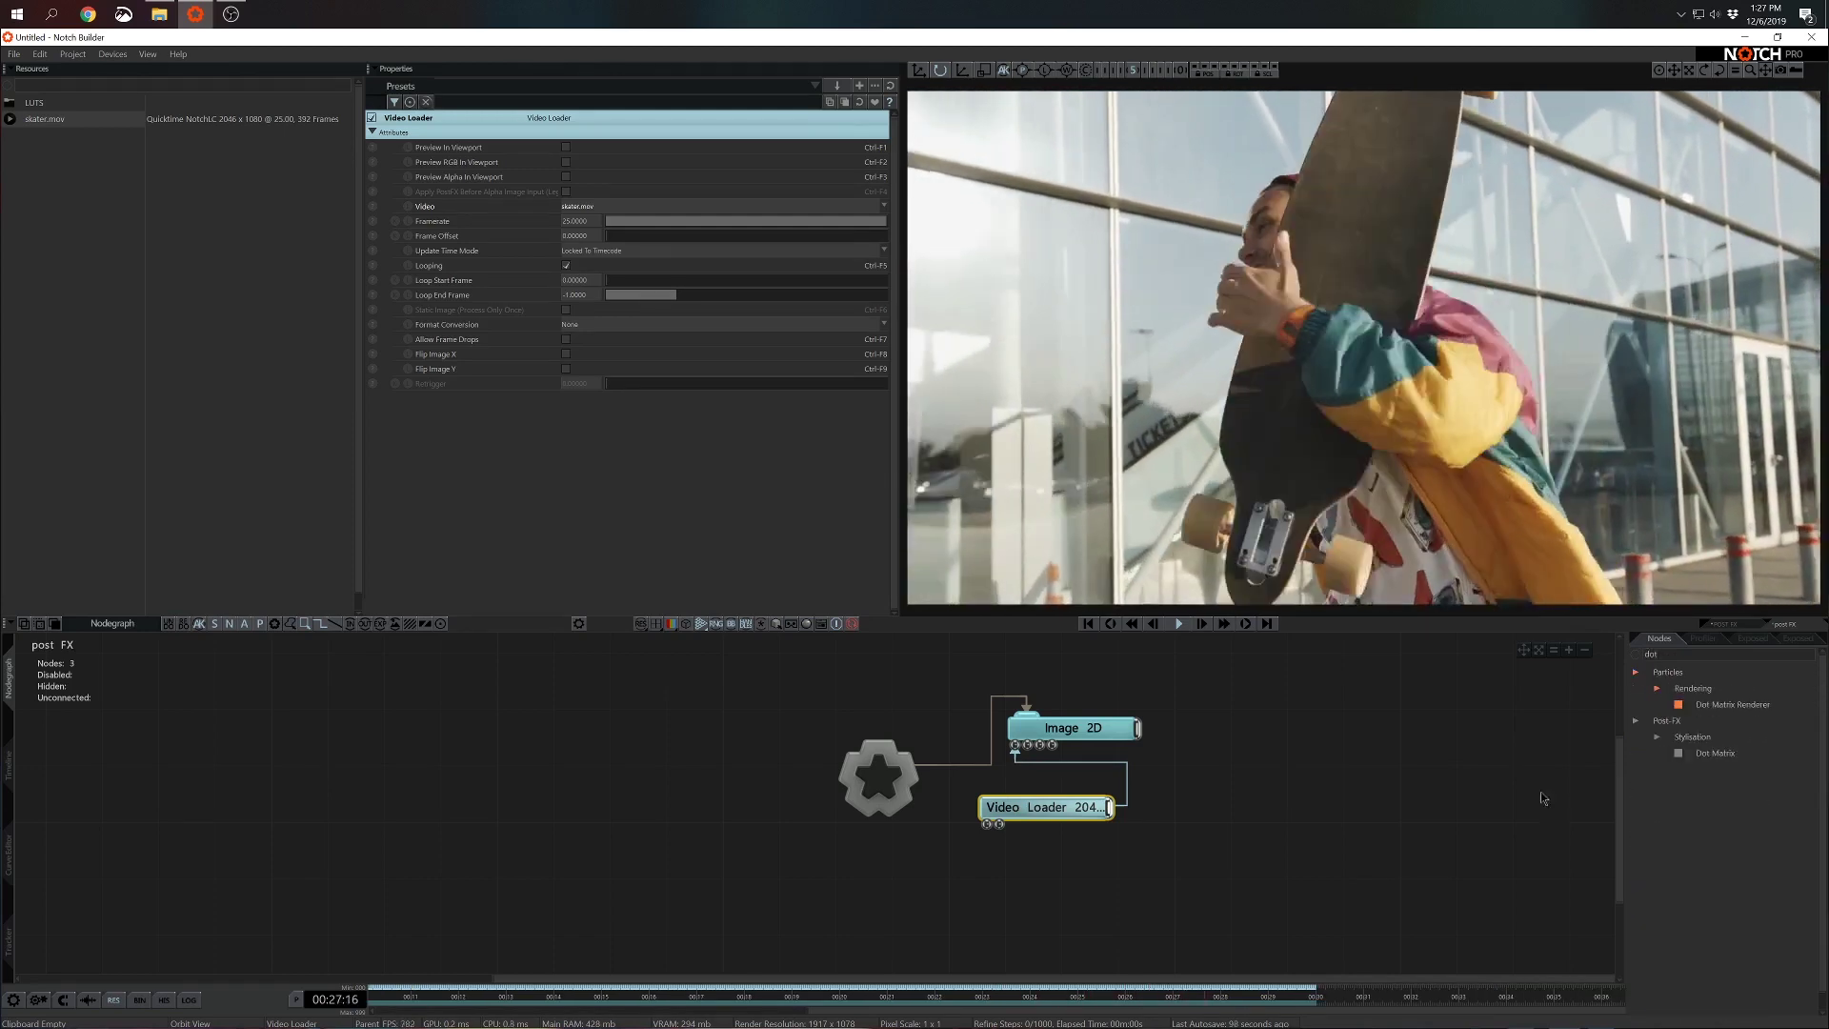
pyautogui.moveTo(1717, 755); pyautogui.dragTo(882, 895)
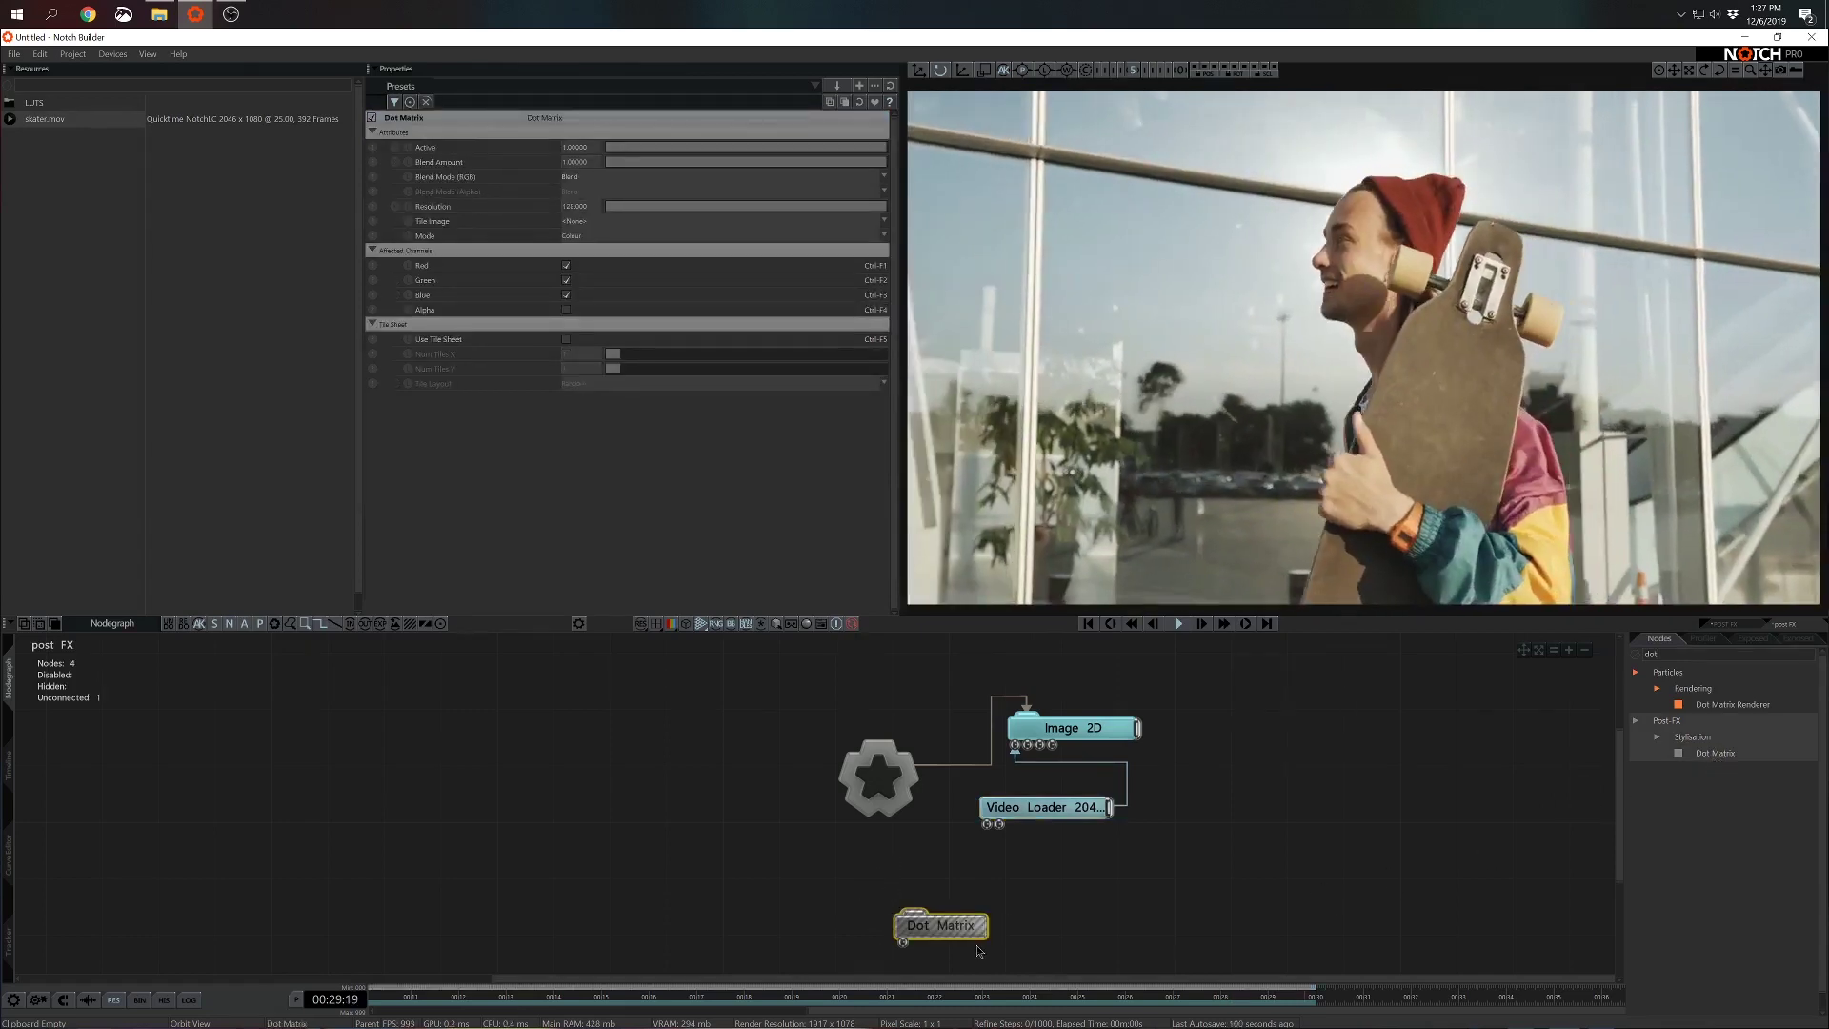
# Clear the search and expand Post-FX's Antialiasing, Blur and Colour Processing categories
pyautogui.click(1635, 653)
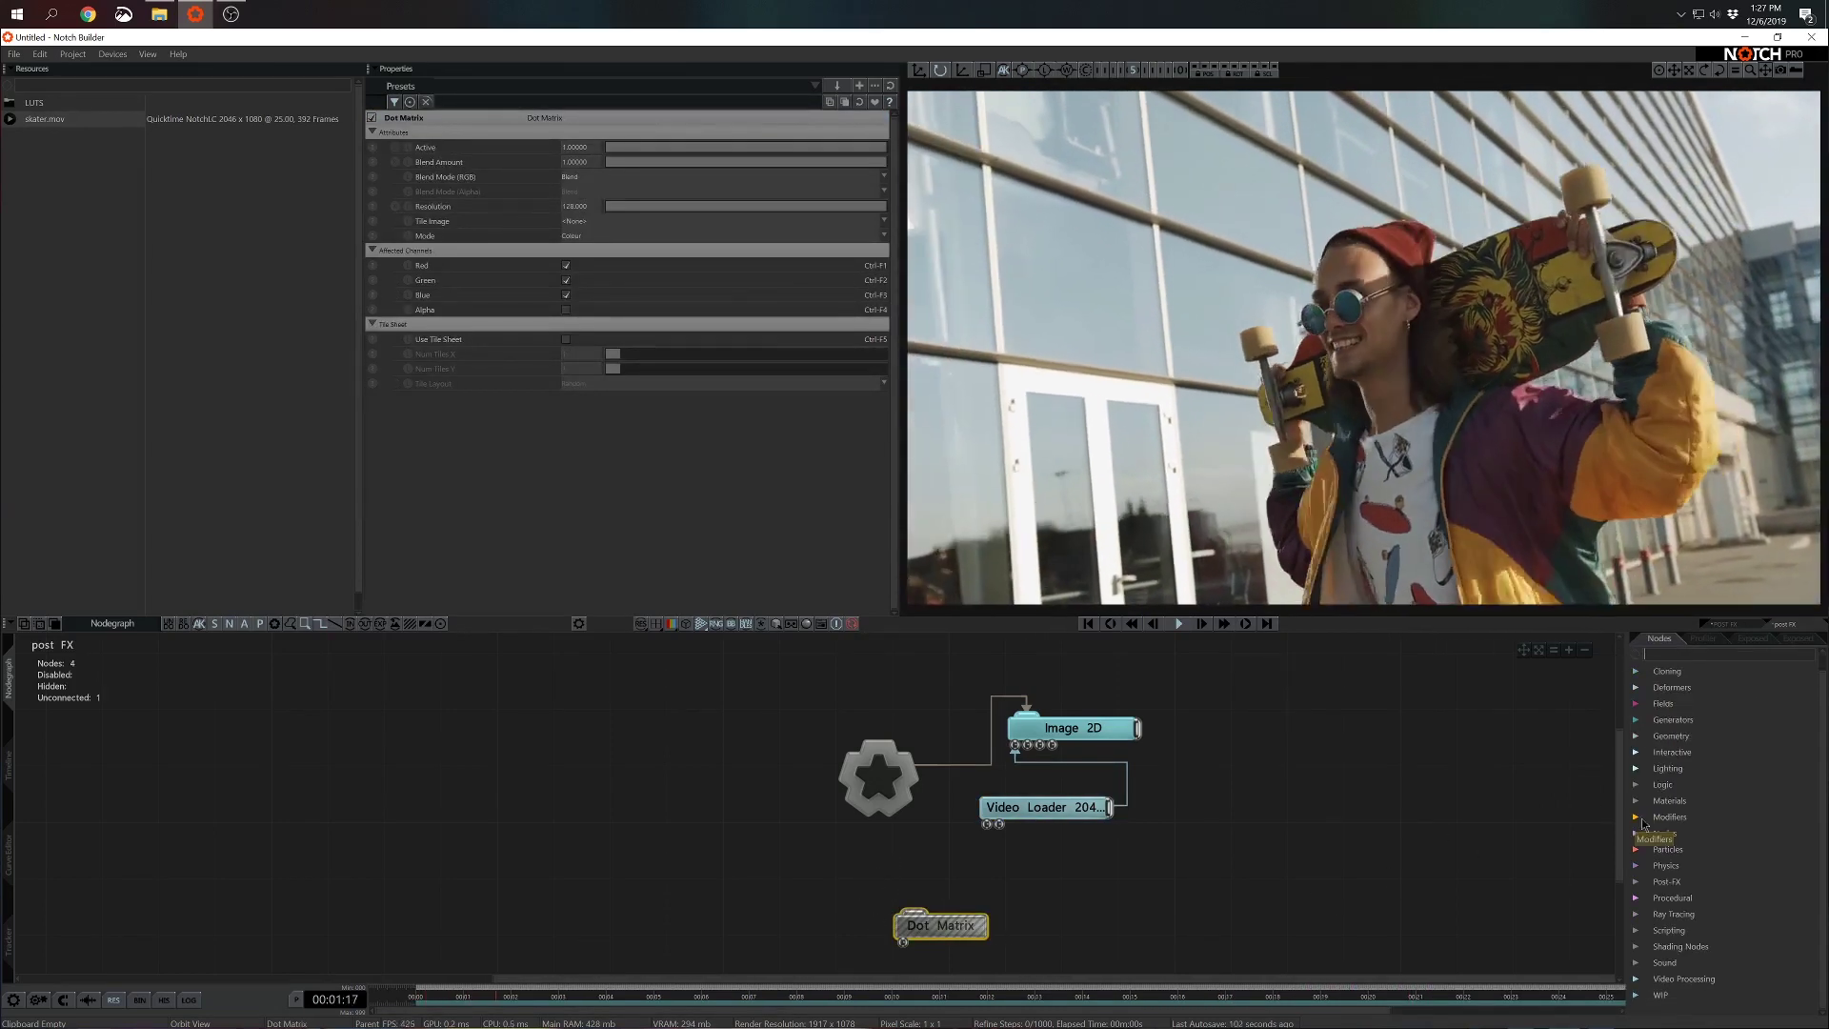
pyautogui.click(1637, 882)
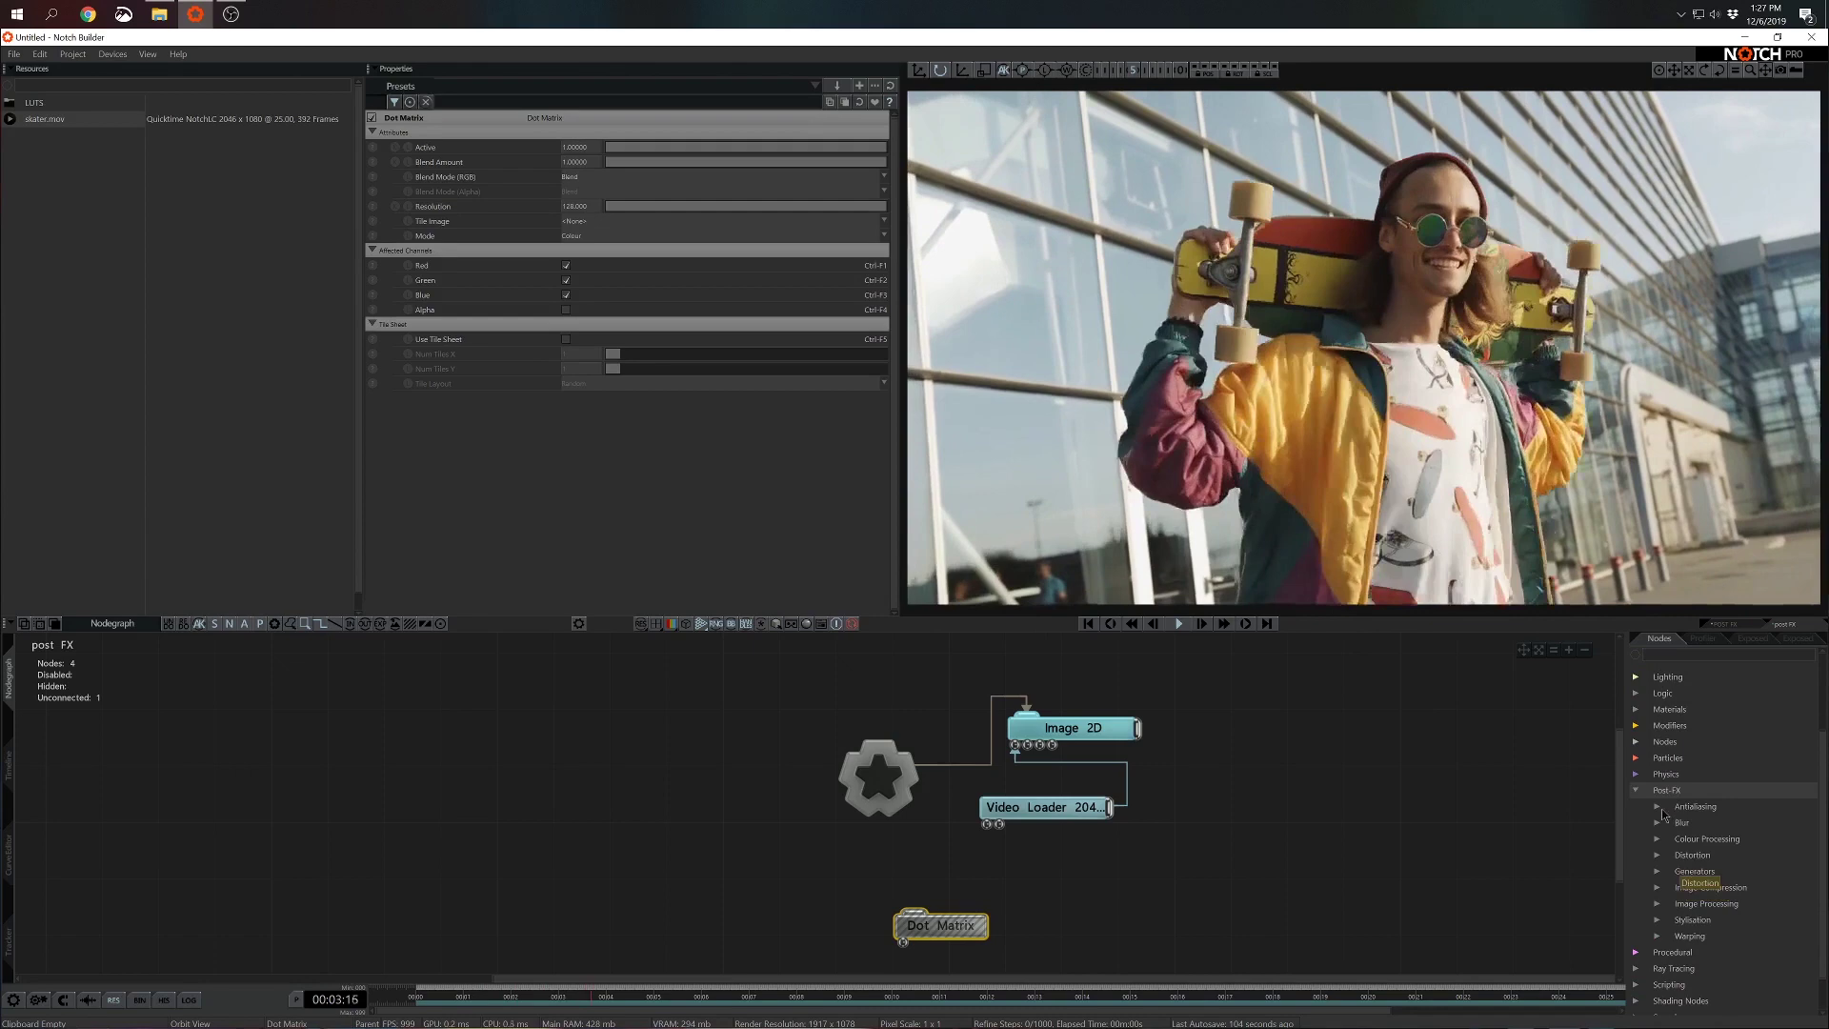
pyautogui.click(1658, 807)
pyautogui.click(1658, 856)
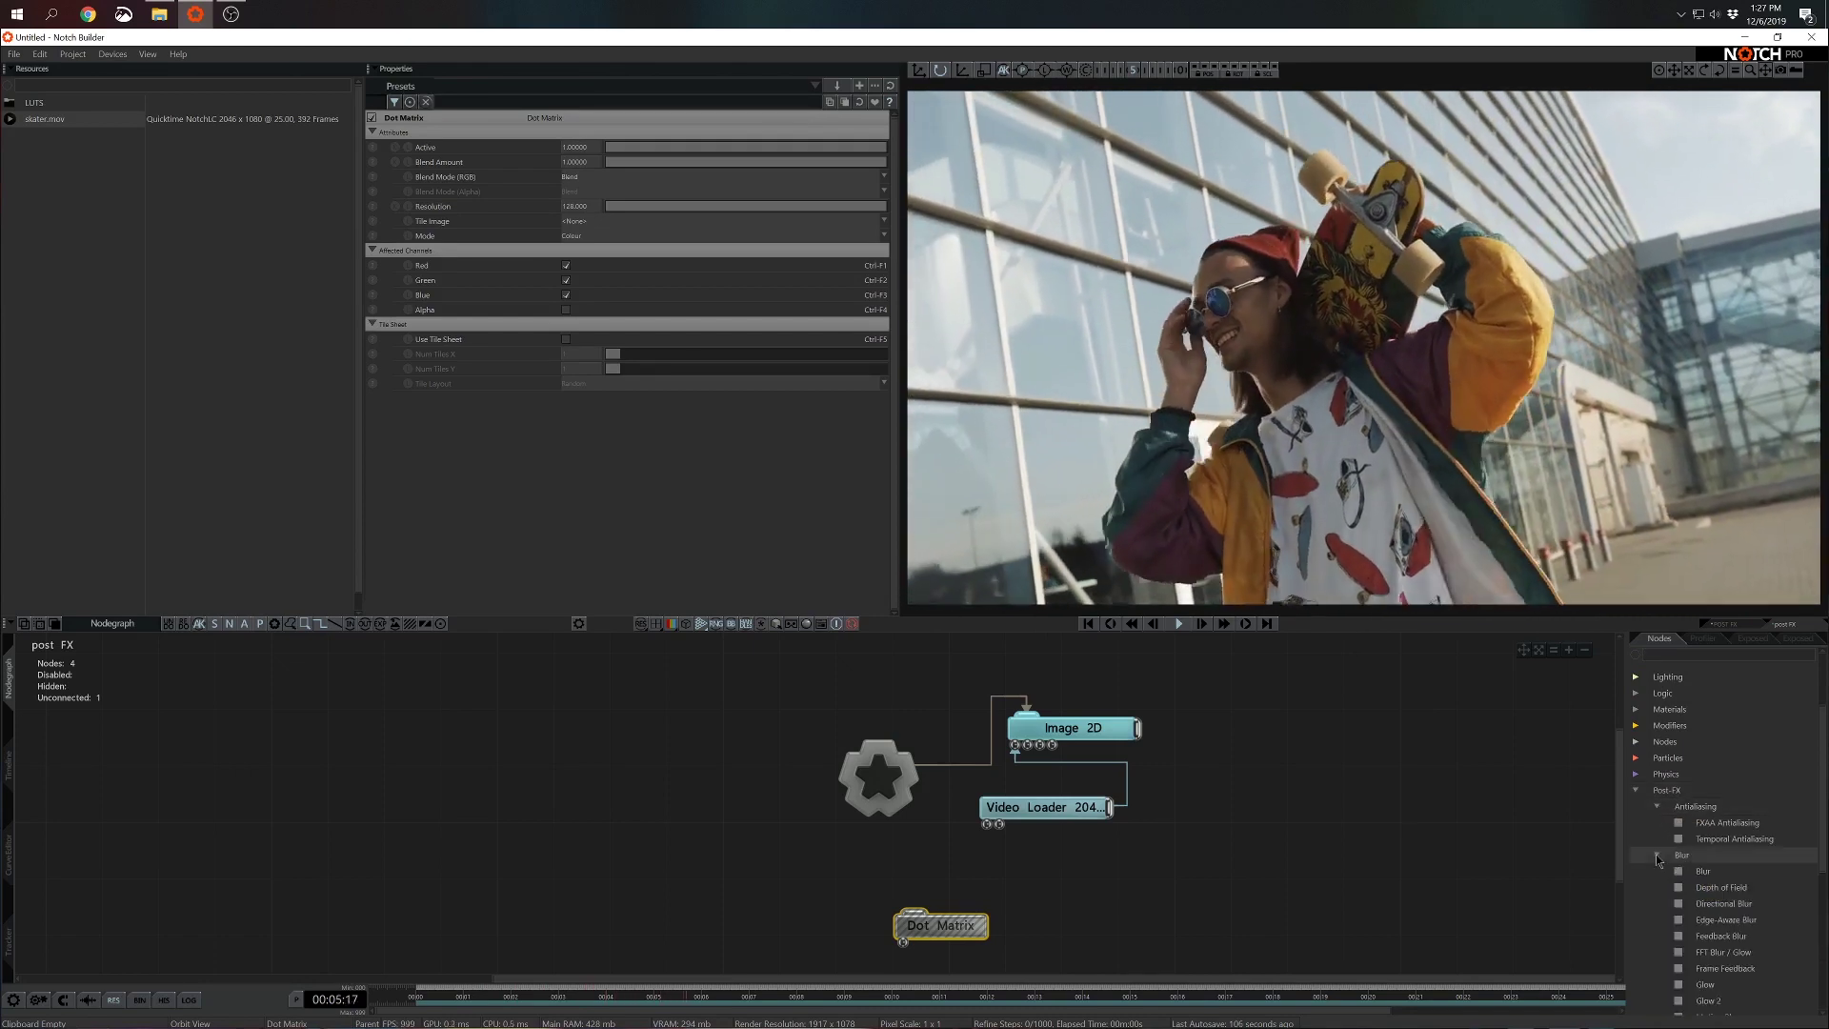
pyautogui.scroll(-5, 1671, 895)
pyautogui.click(1658, 808)
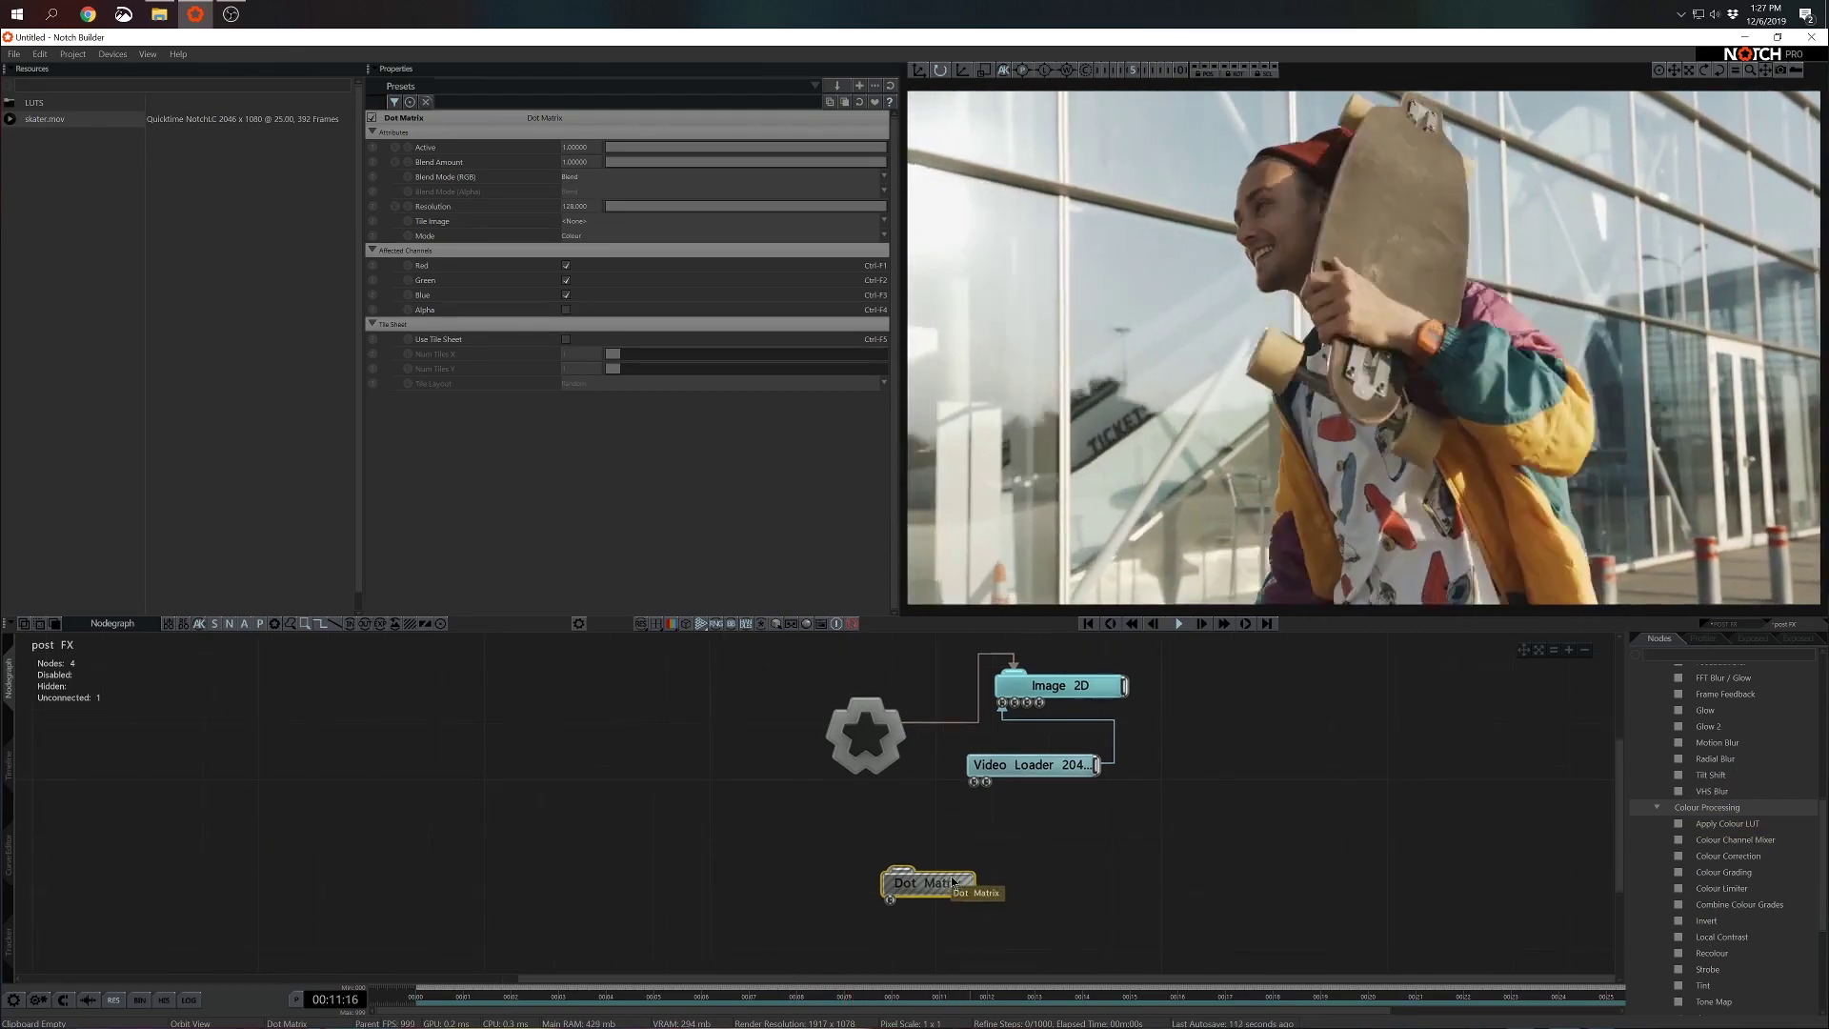
# Connect the root to Dot Matrix, check Invert's options, and open the Post-FX manual page
pyautogui.moveTo(902, 876); pyautogui.dragTo(900, 871)
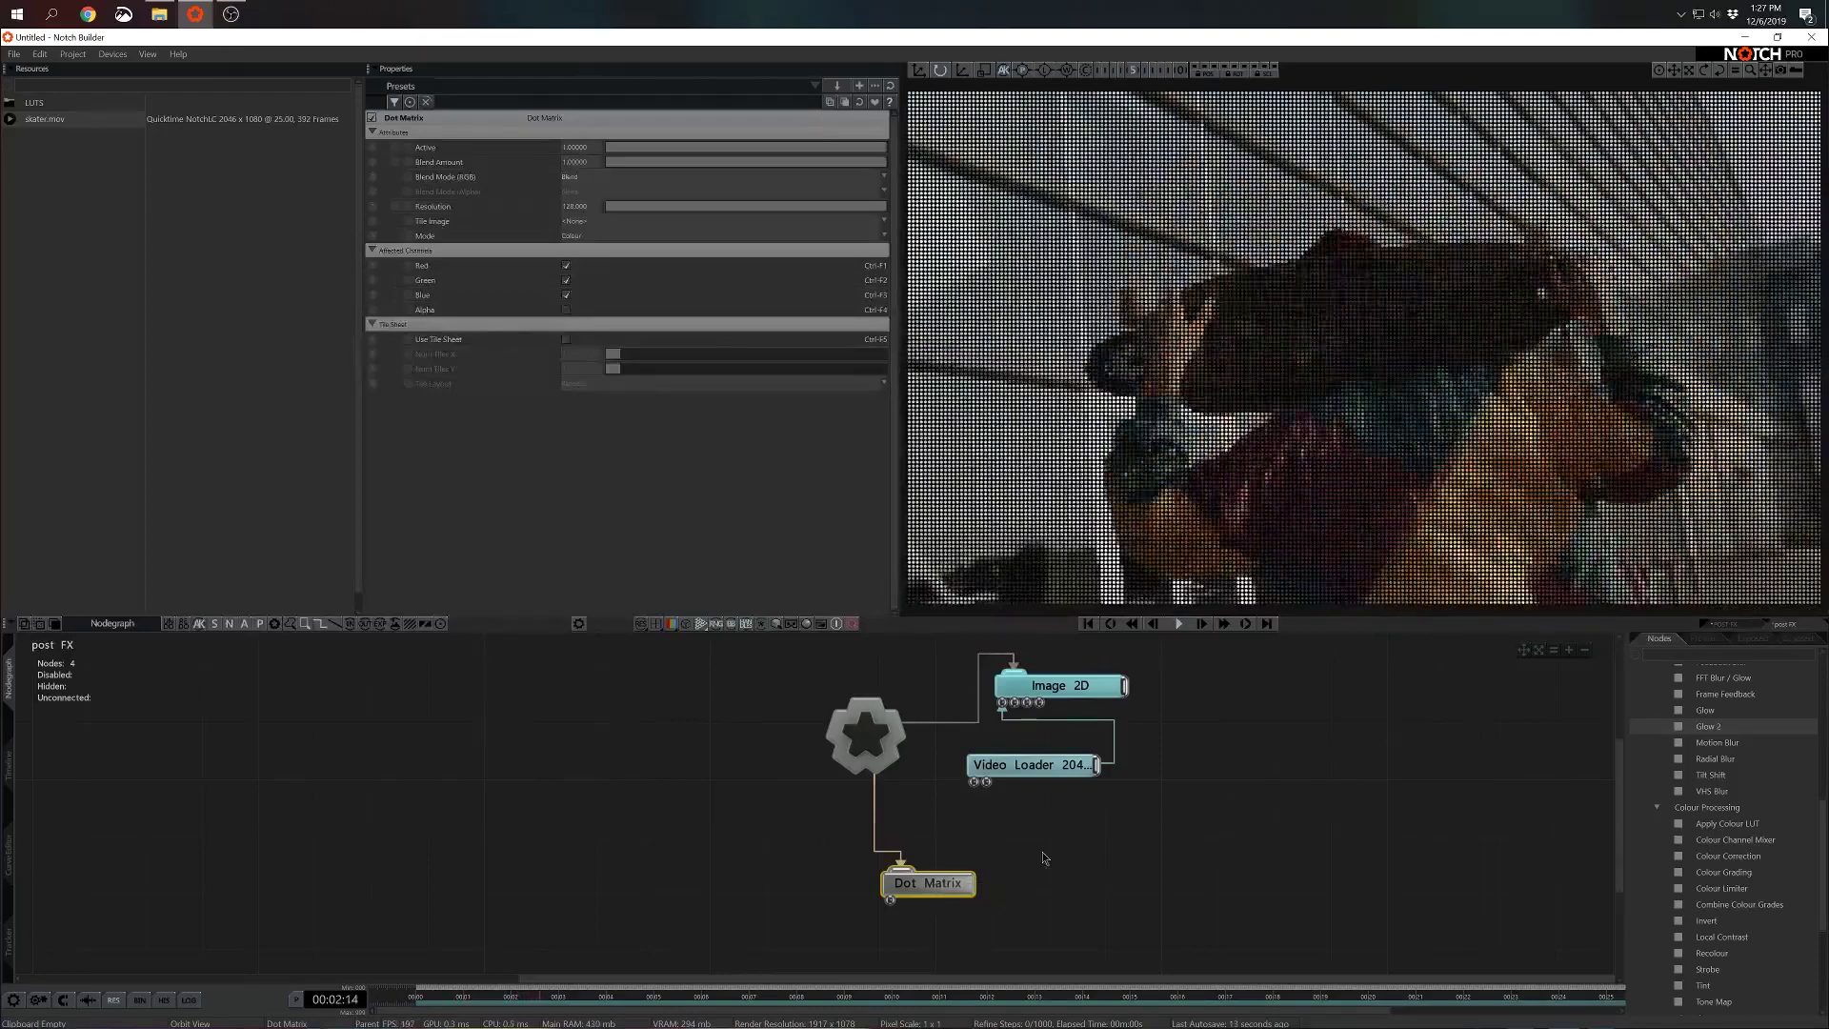
pyautogui.moveTo(1715, 872); pyautogui.dragTo(1714, 922)
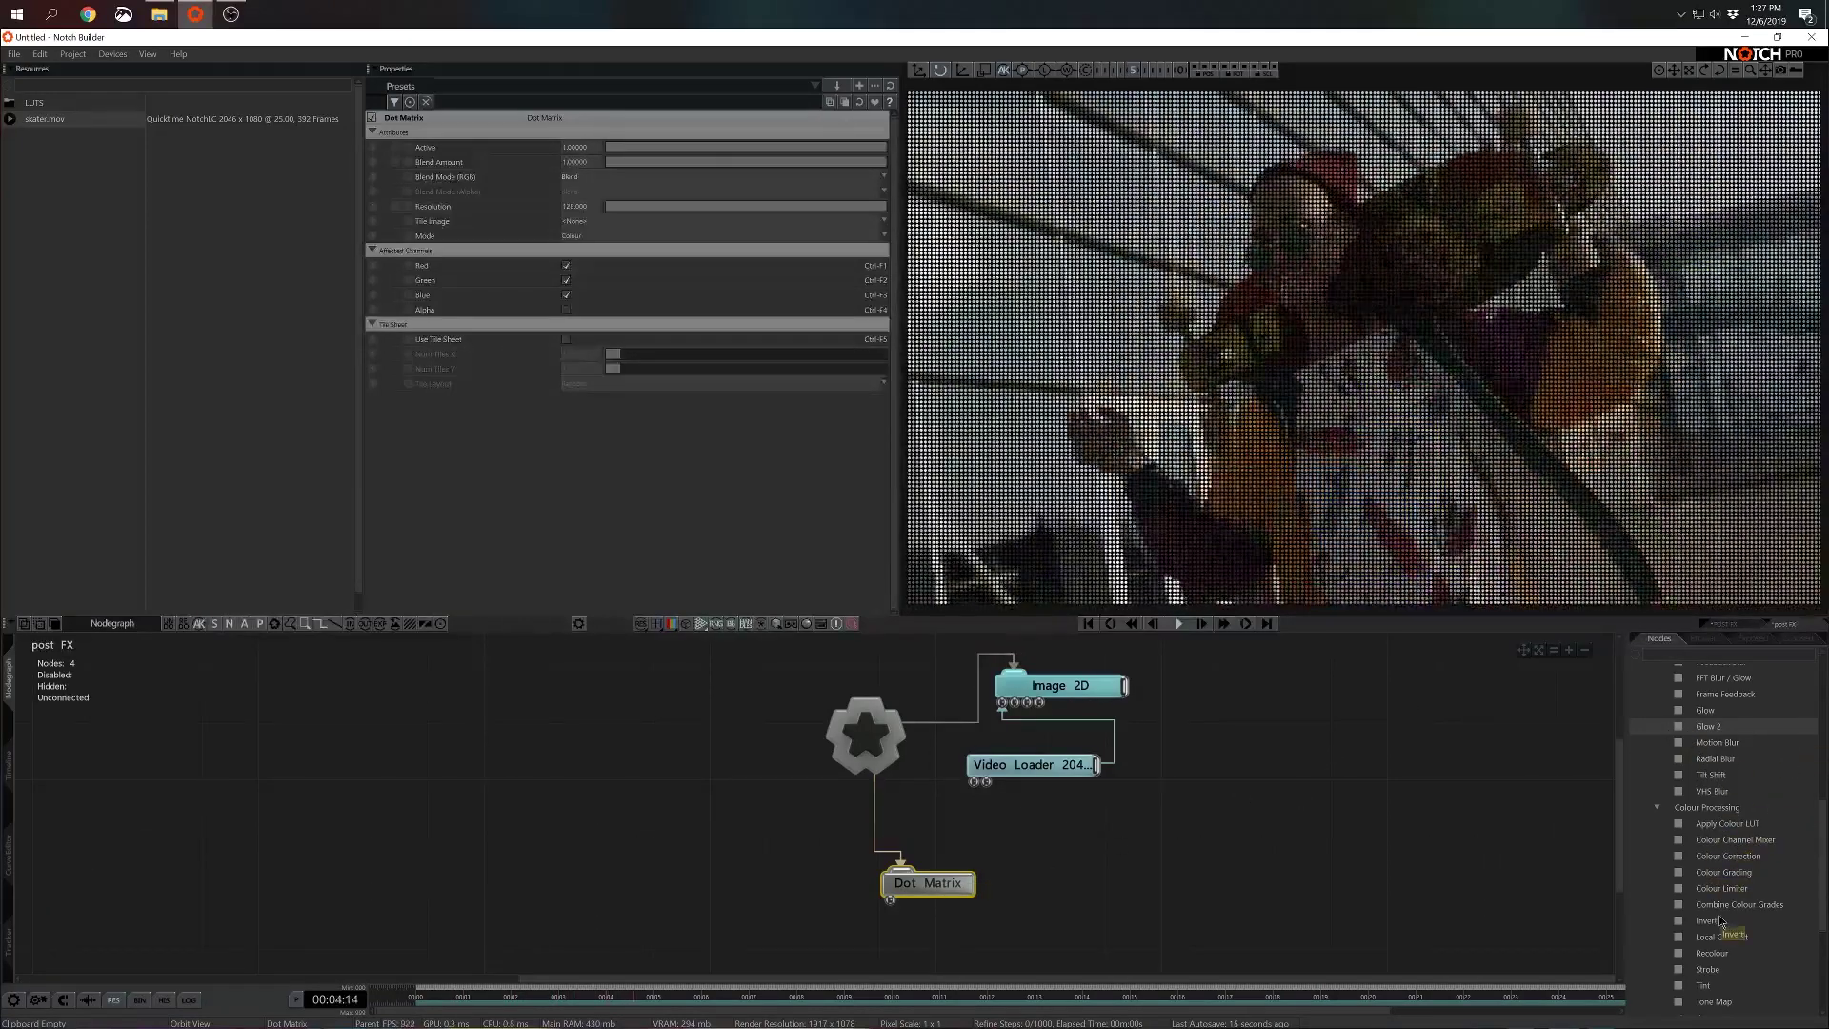
pyautogui.rightClick(1716, 922)
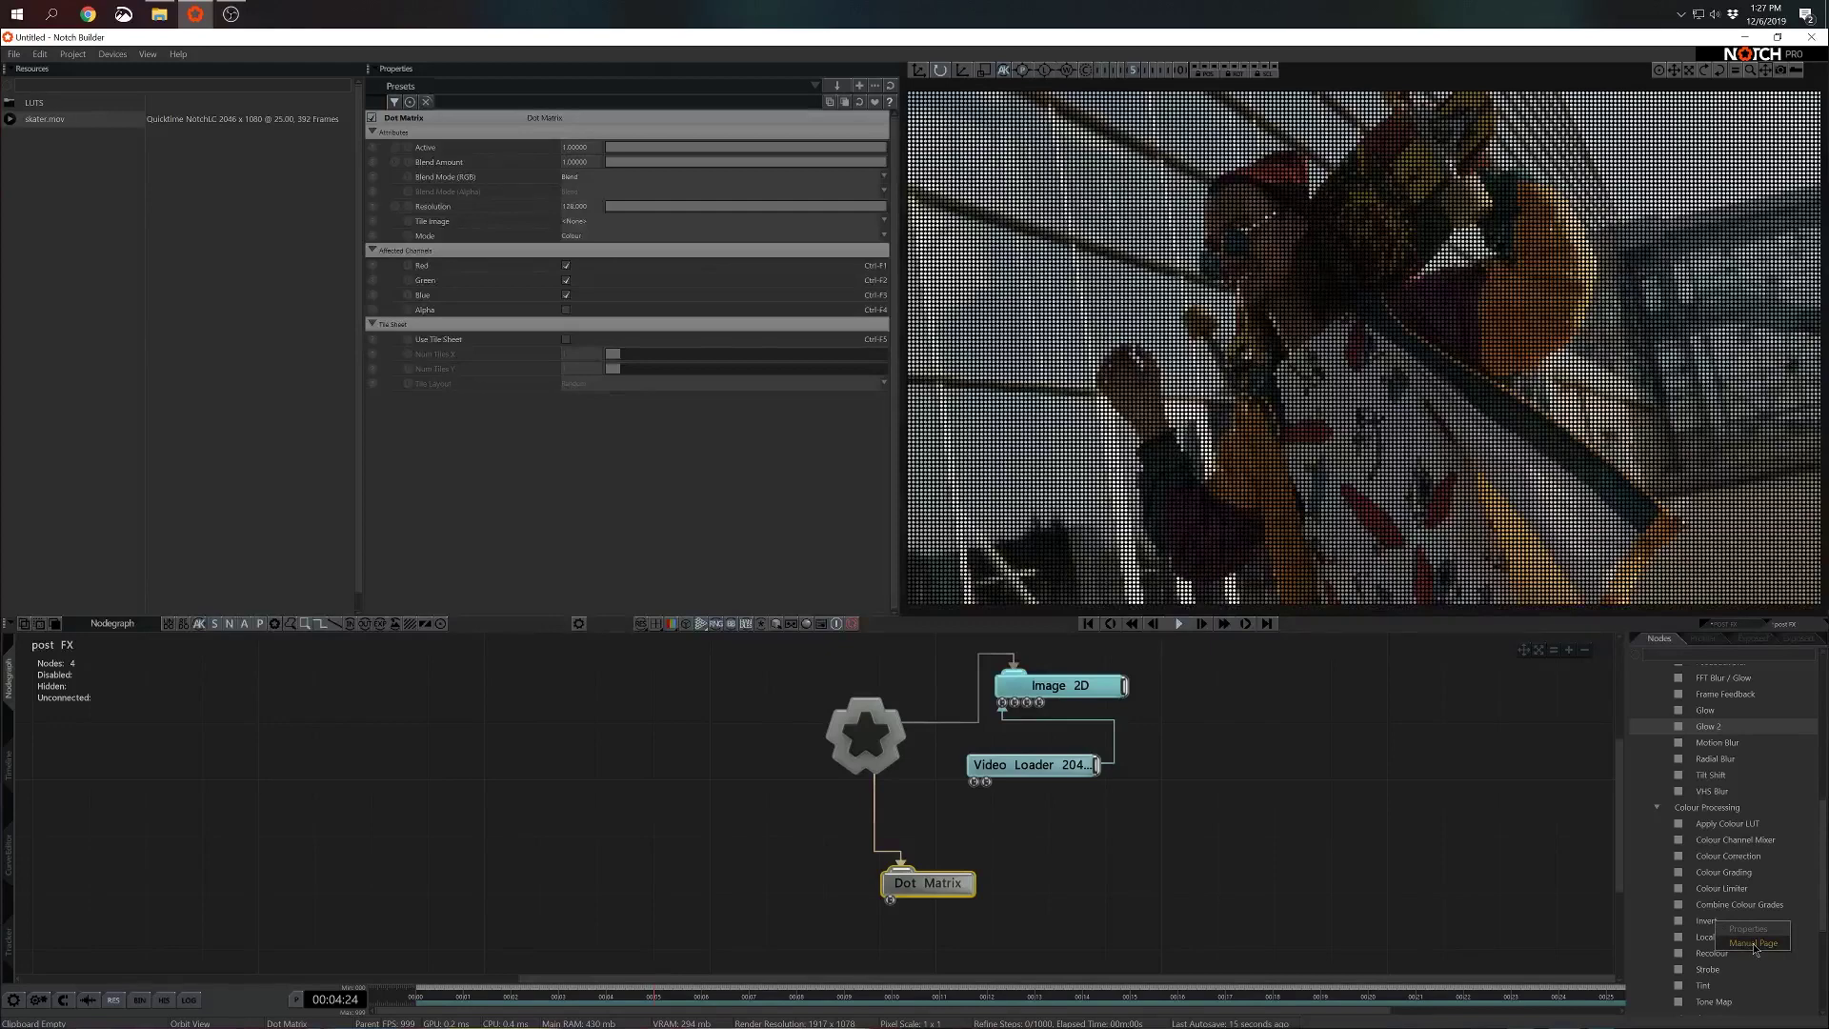
pyautogui.press('Escape')
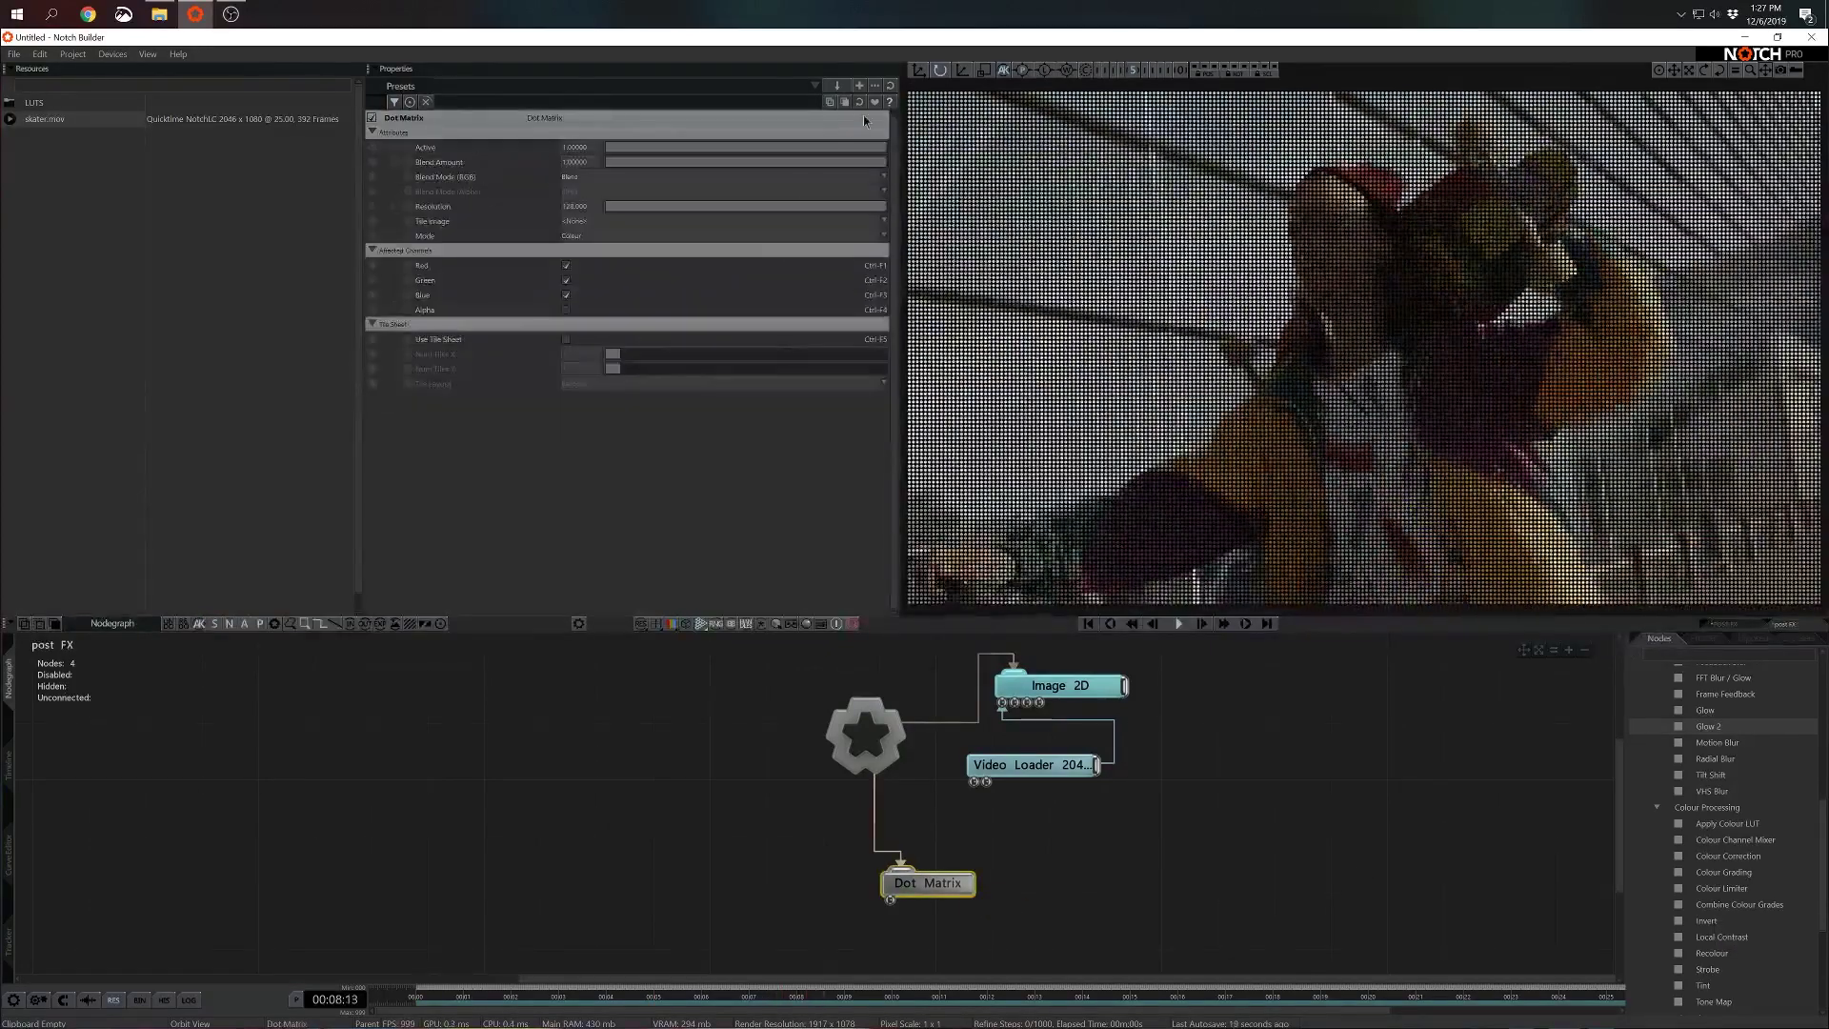
pyautogui.click(893, 104)
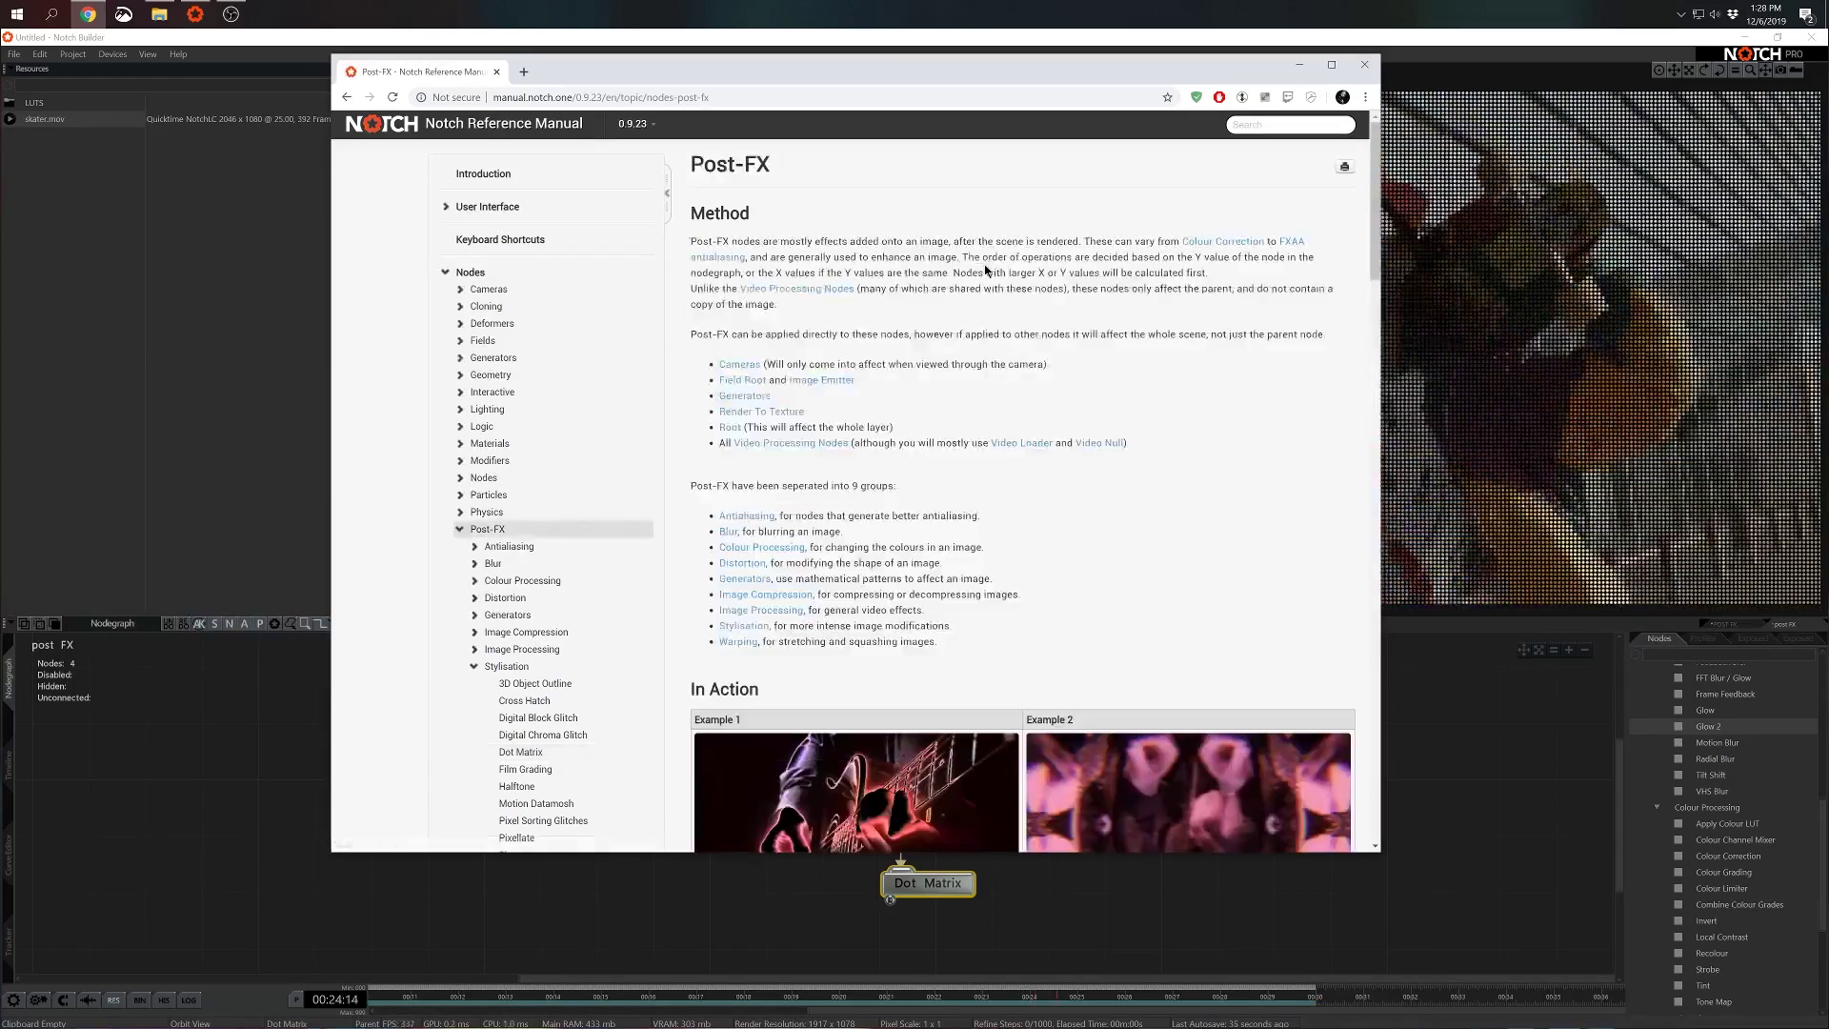
# Scroll through the Post-FX manual's effect galleries from Colour Processing to Stylisation
pyautogui.scroll(-20, 985, 270)
pyautogui.scroll(-7, 1098, 444)
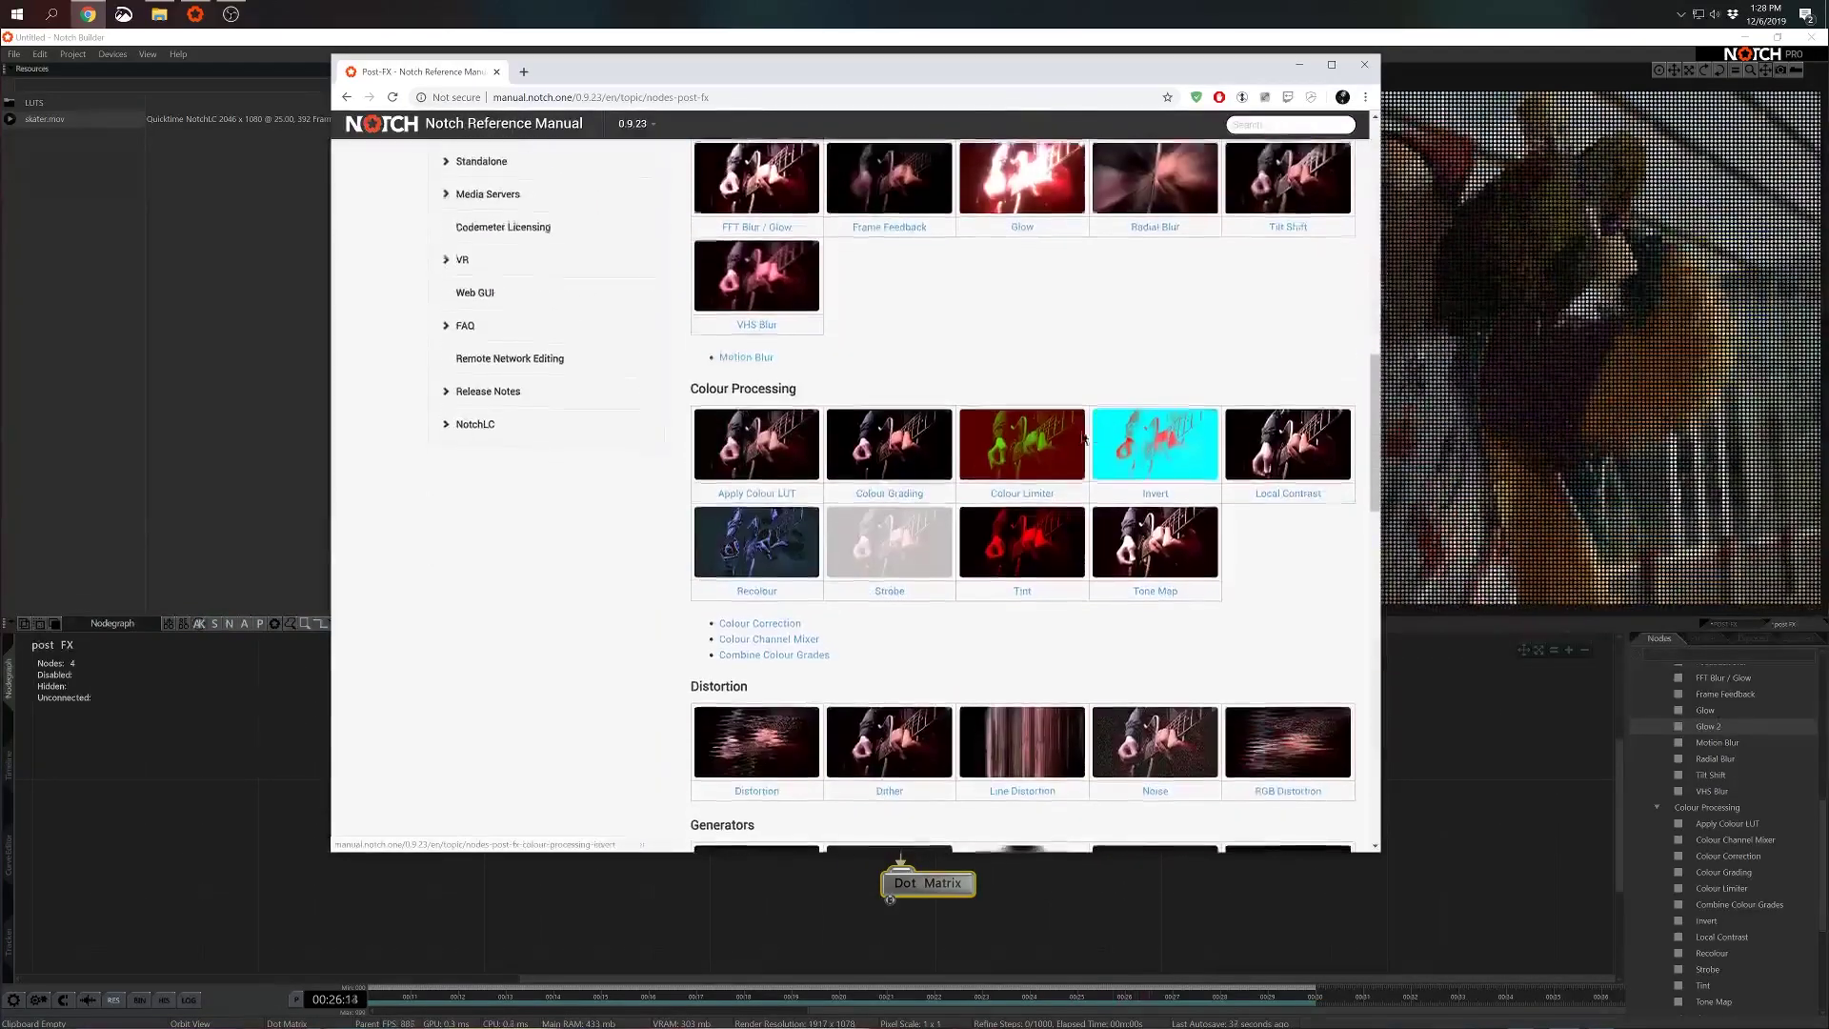
pyautogui.scroll(-8, 1254, 537)
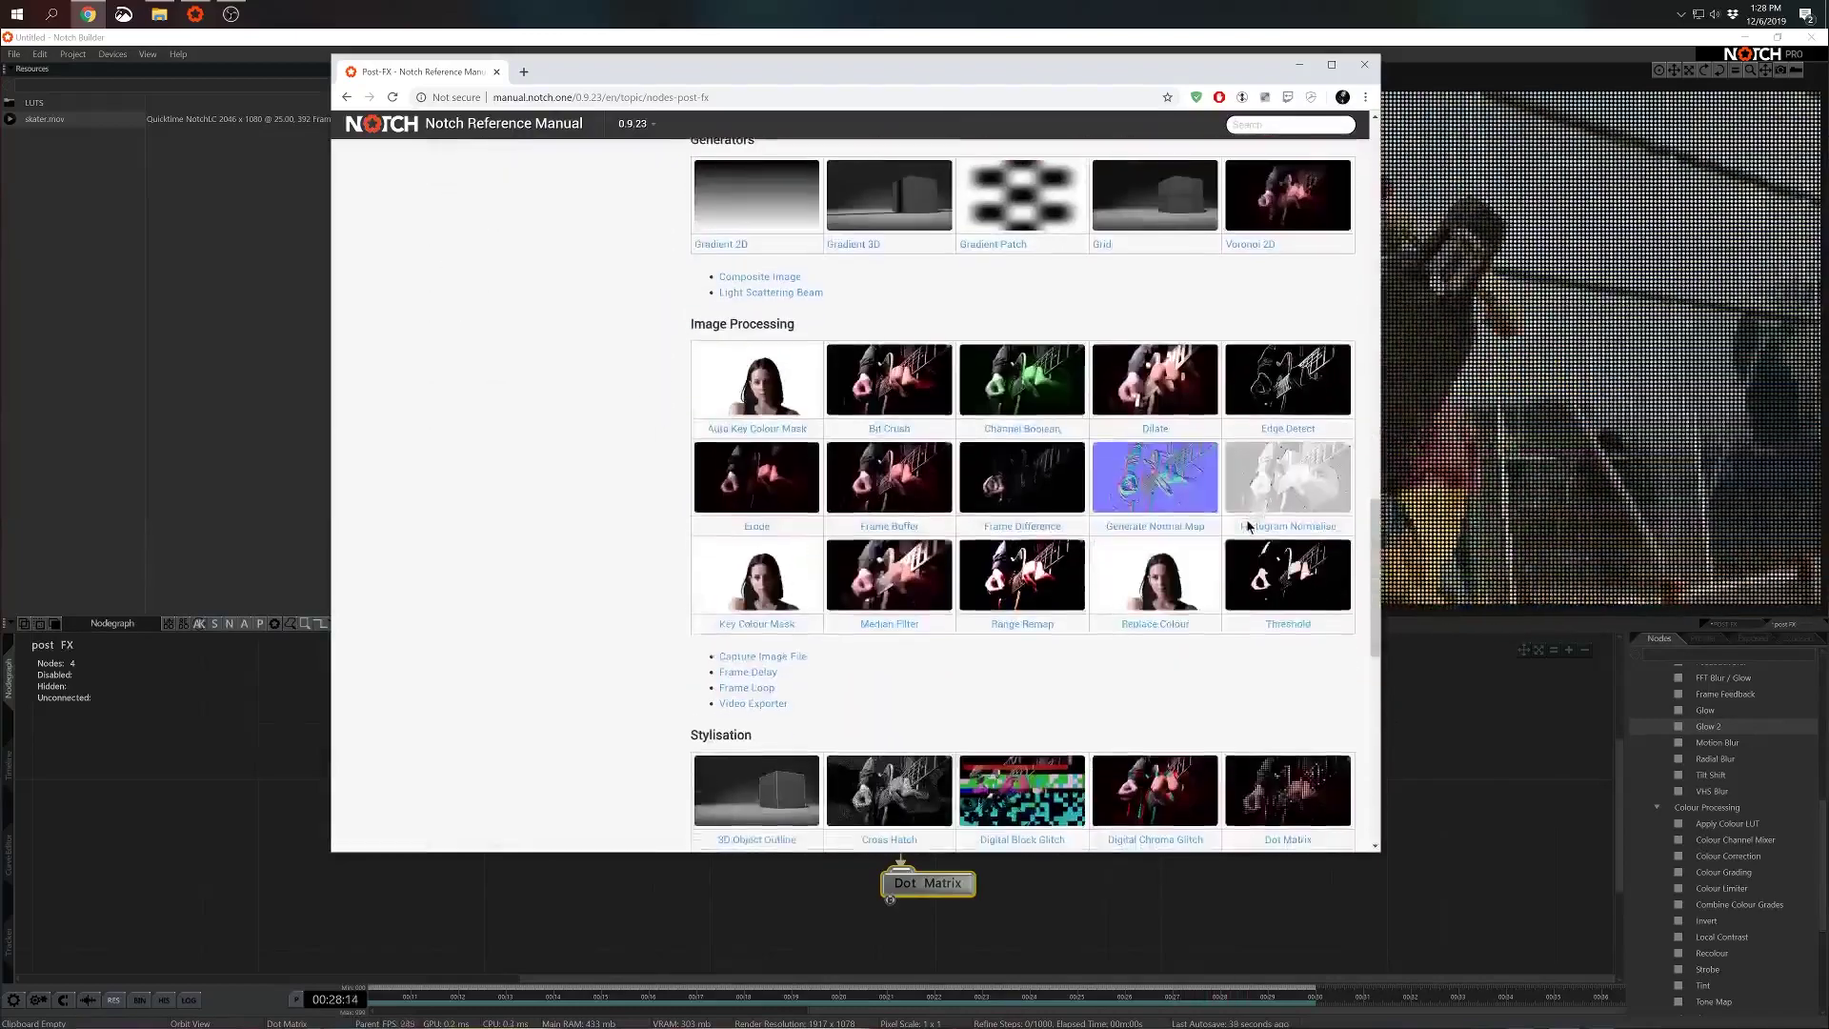
# Back in Notch Builder, set the Dot Matrix mode to Colour and Scale
pyautogui.hotkey('alt', 'Tab')
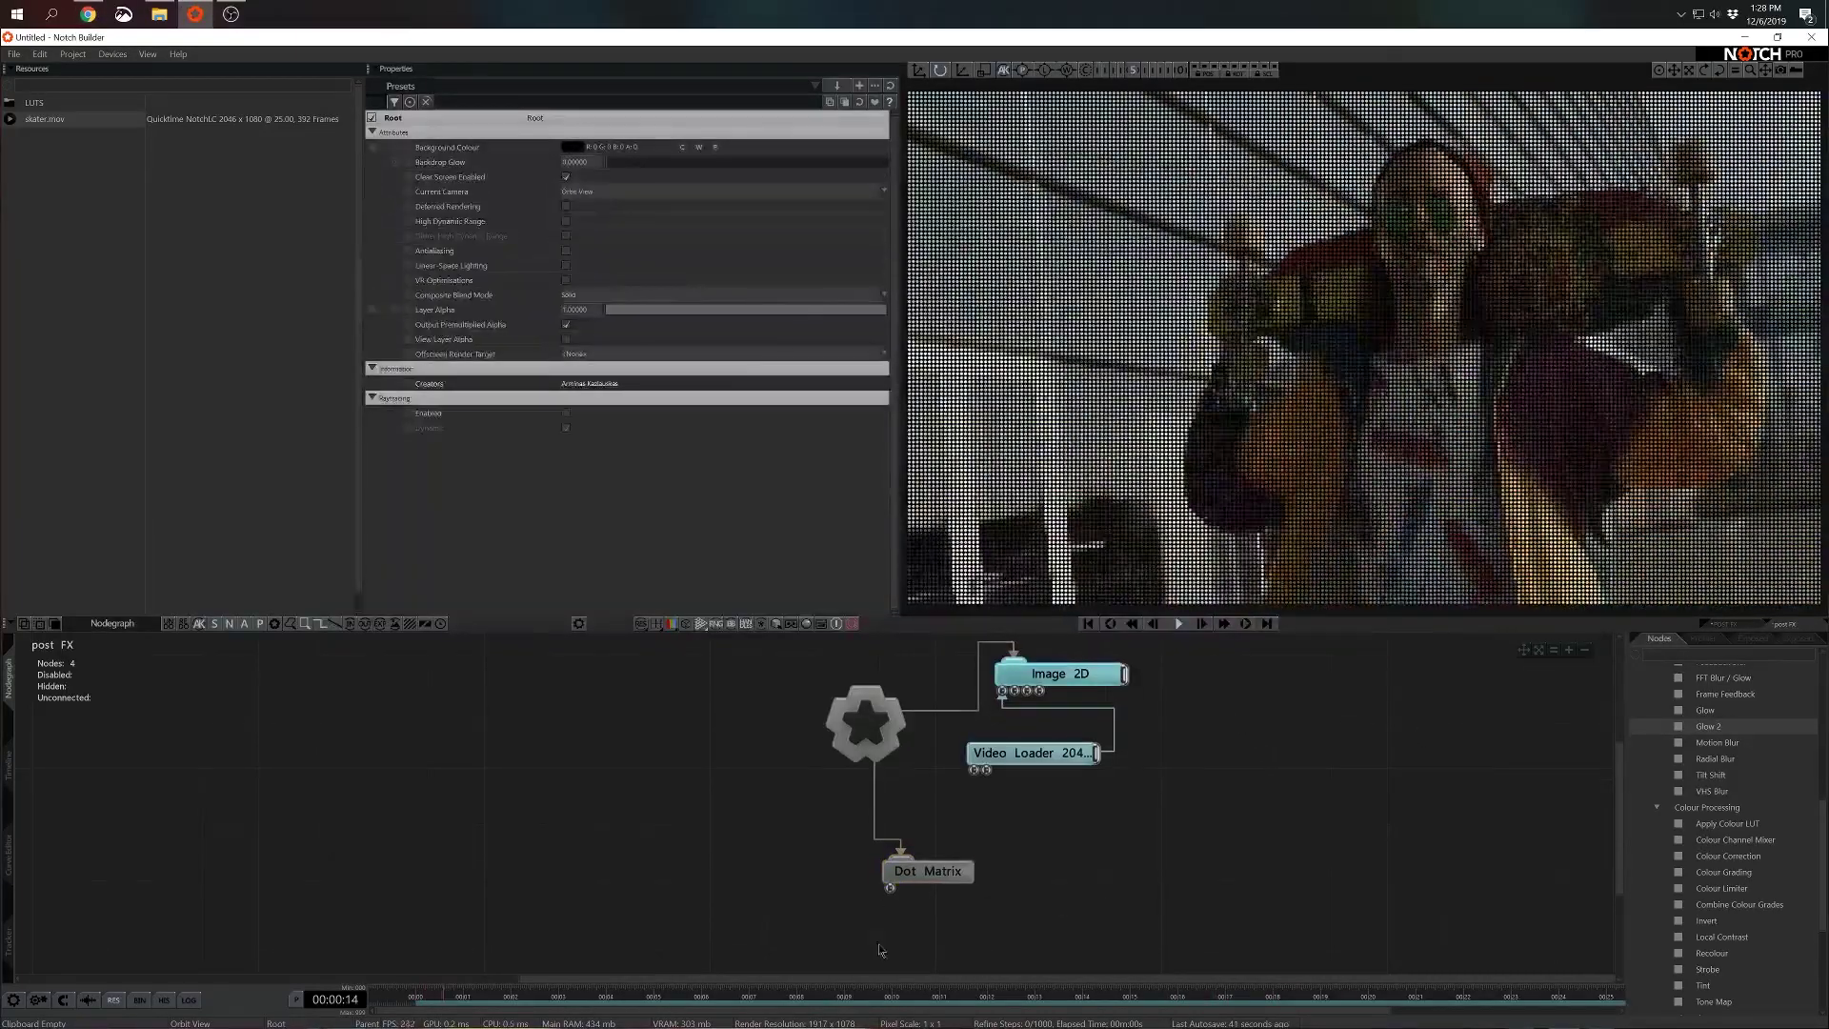
pyautogui.click(929, 872)
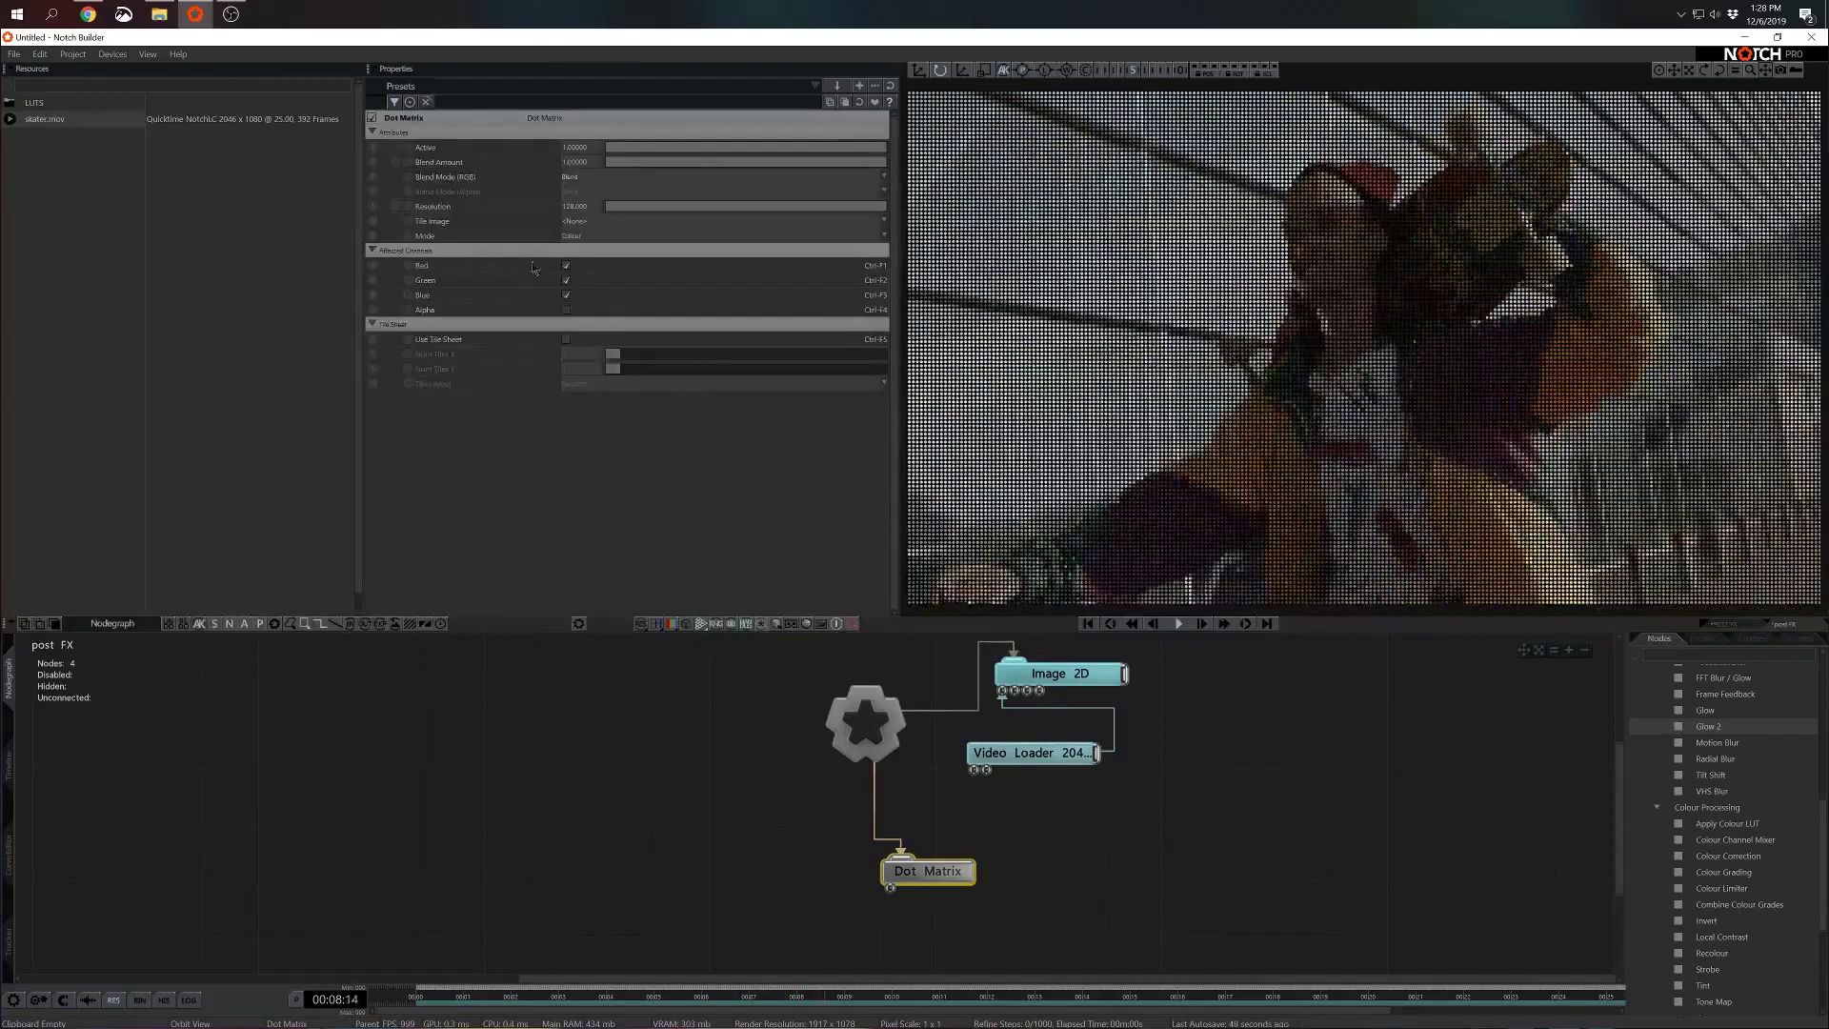
pyautogui.click(581, 238)
pyautogui.click(615, 279)
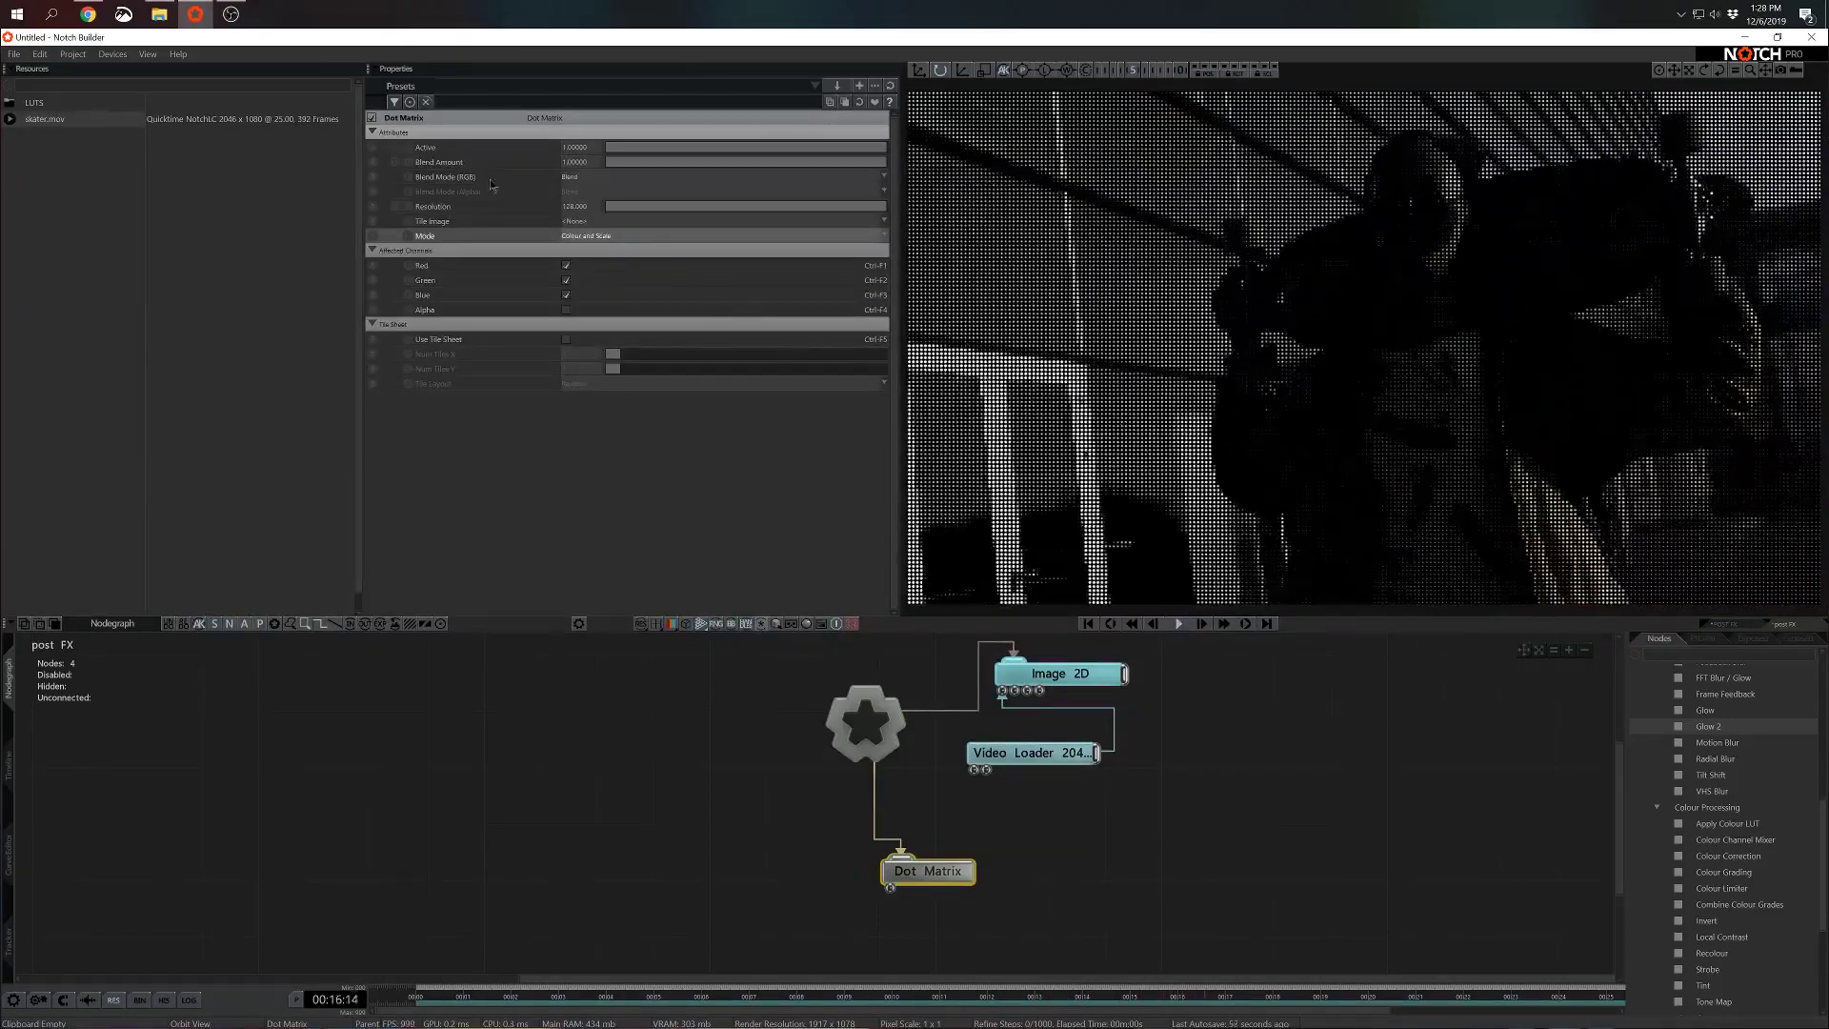
# Set the Dot Matrix RGB blend mode to Light
pyautogui.click(603, 178)
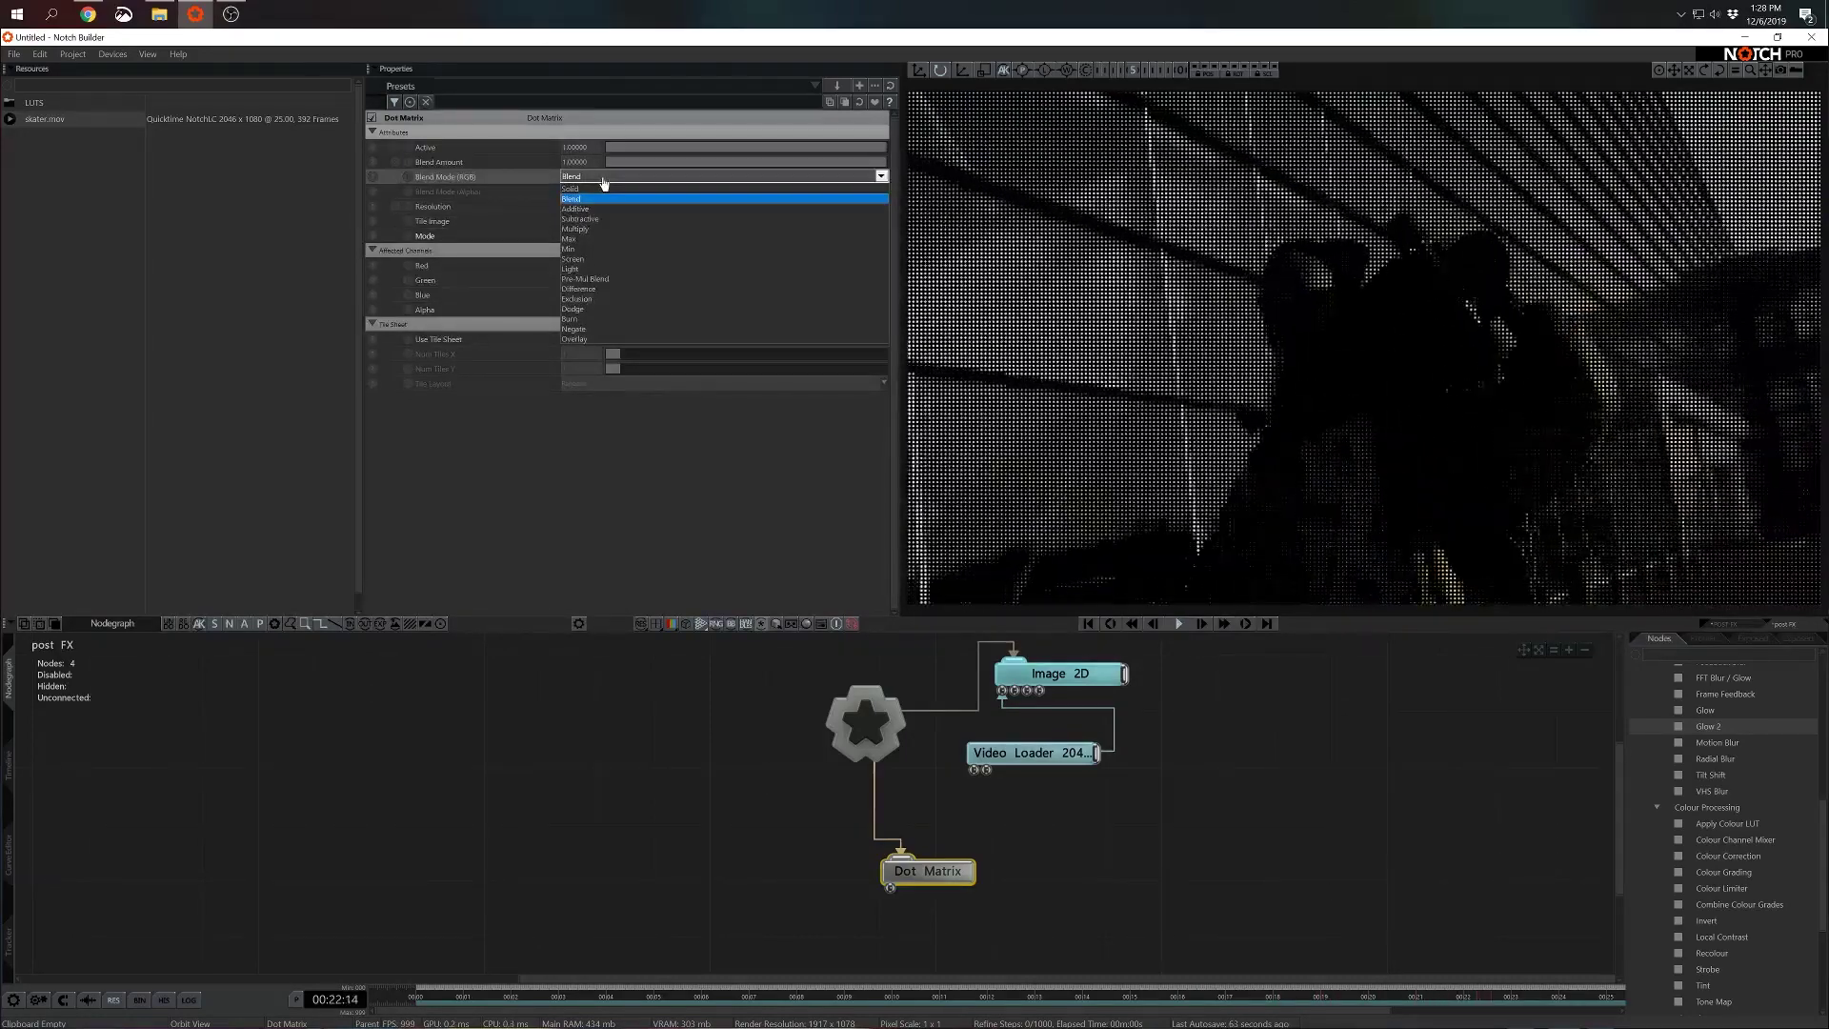
pyautogui.press('Down')
pyautogui.press('Down')
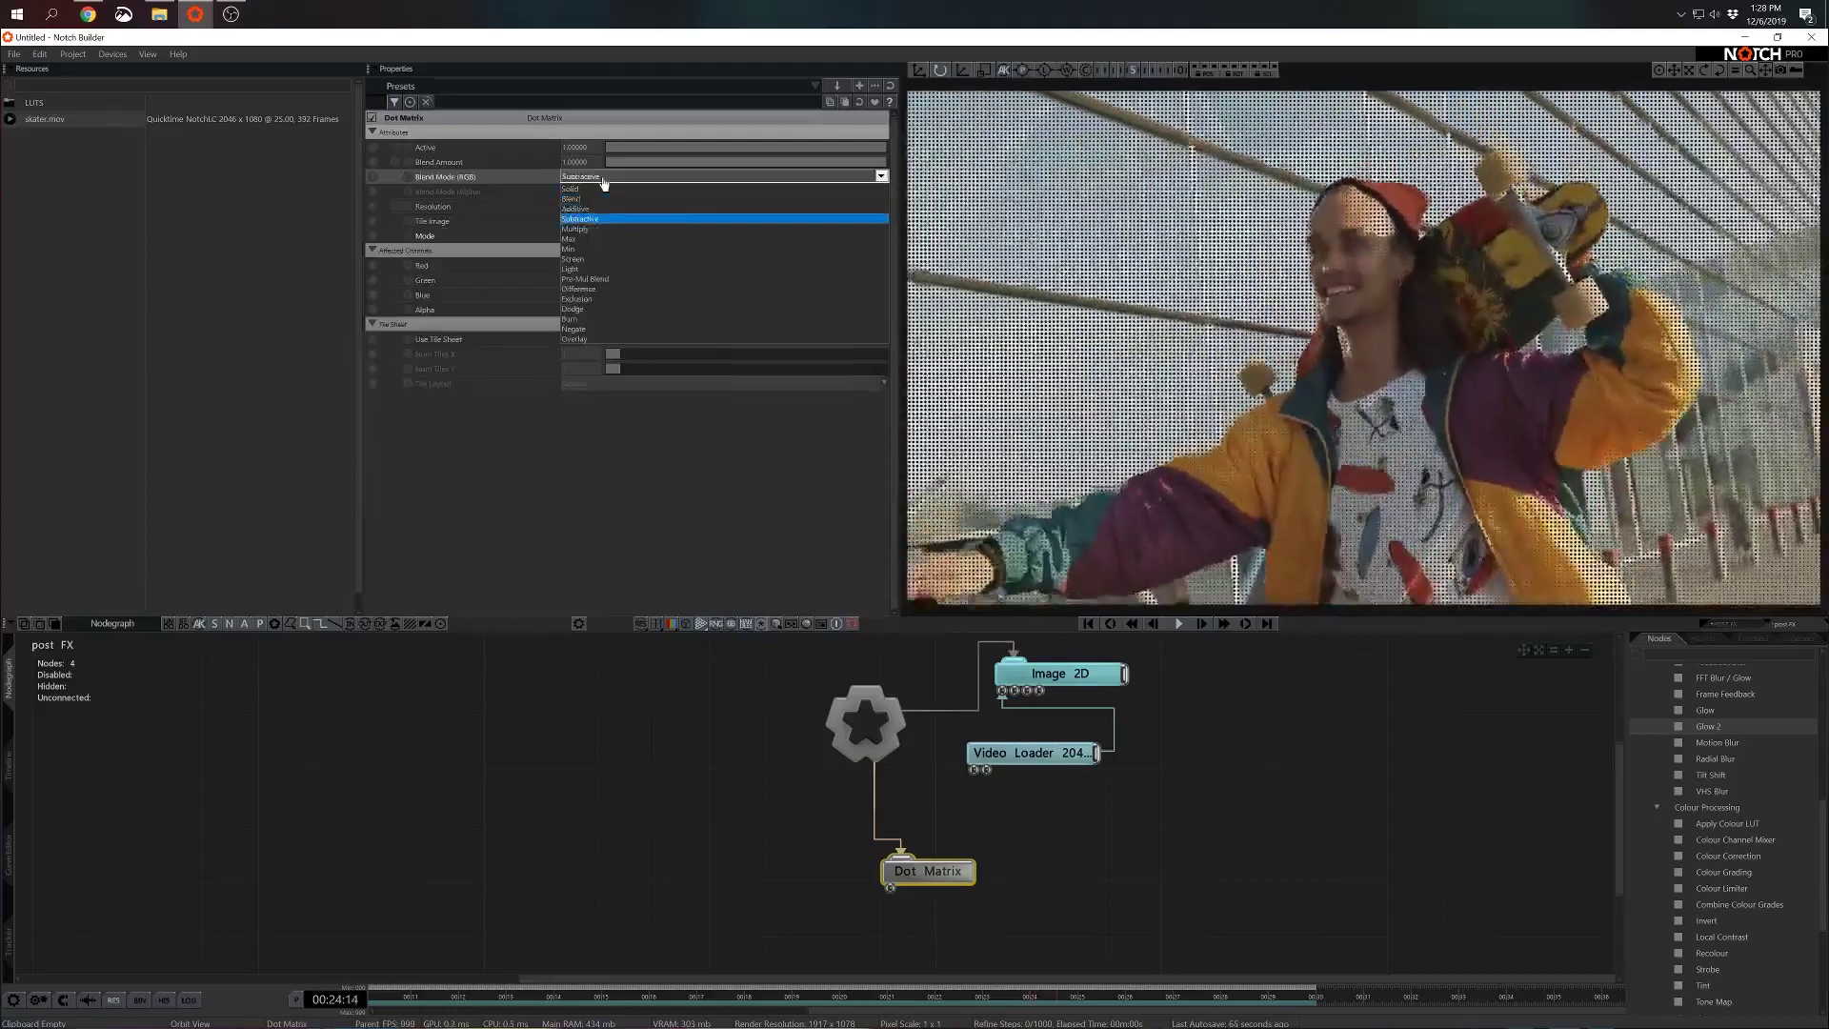
pyautogui.press('Down')
pyautogui.press('Down')
pyautogui.press('Down')
pyautogui.press('Down')
pyautogui.press('Down')
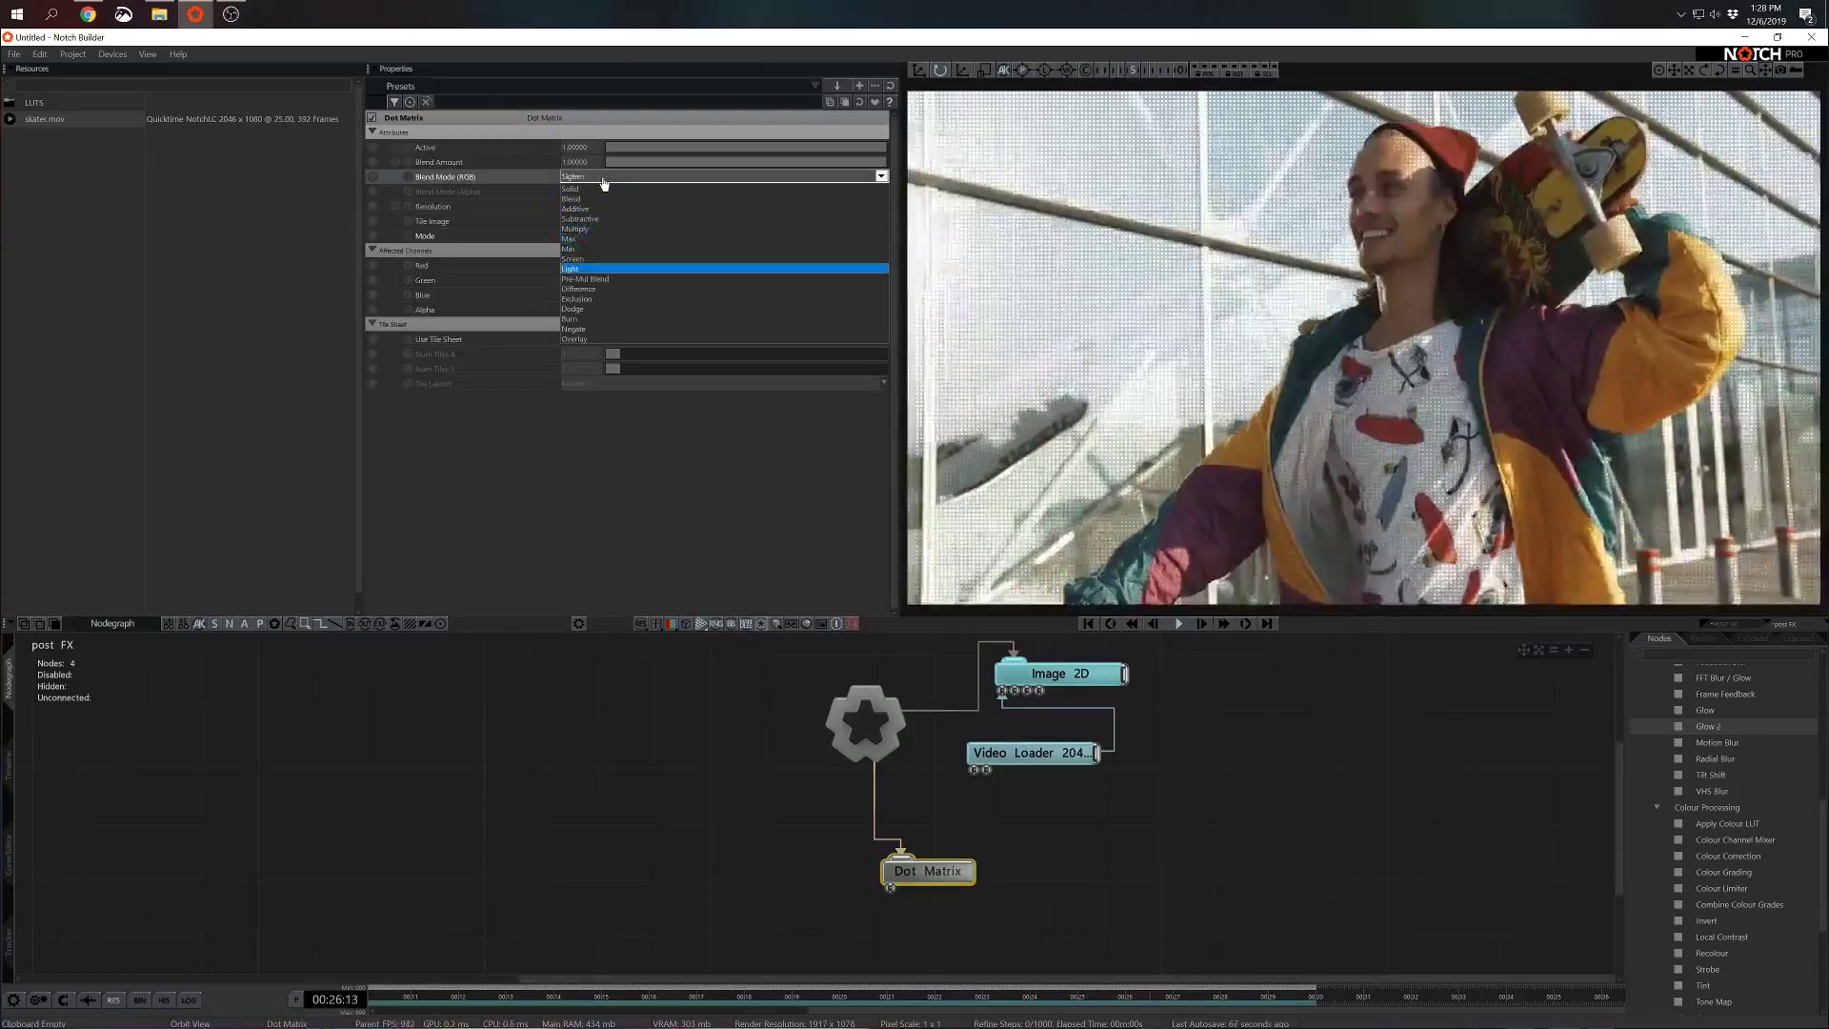
pyautogui.press('Return')
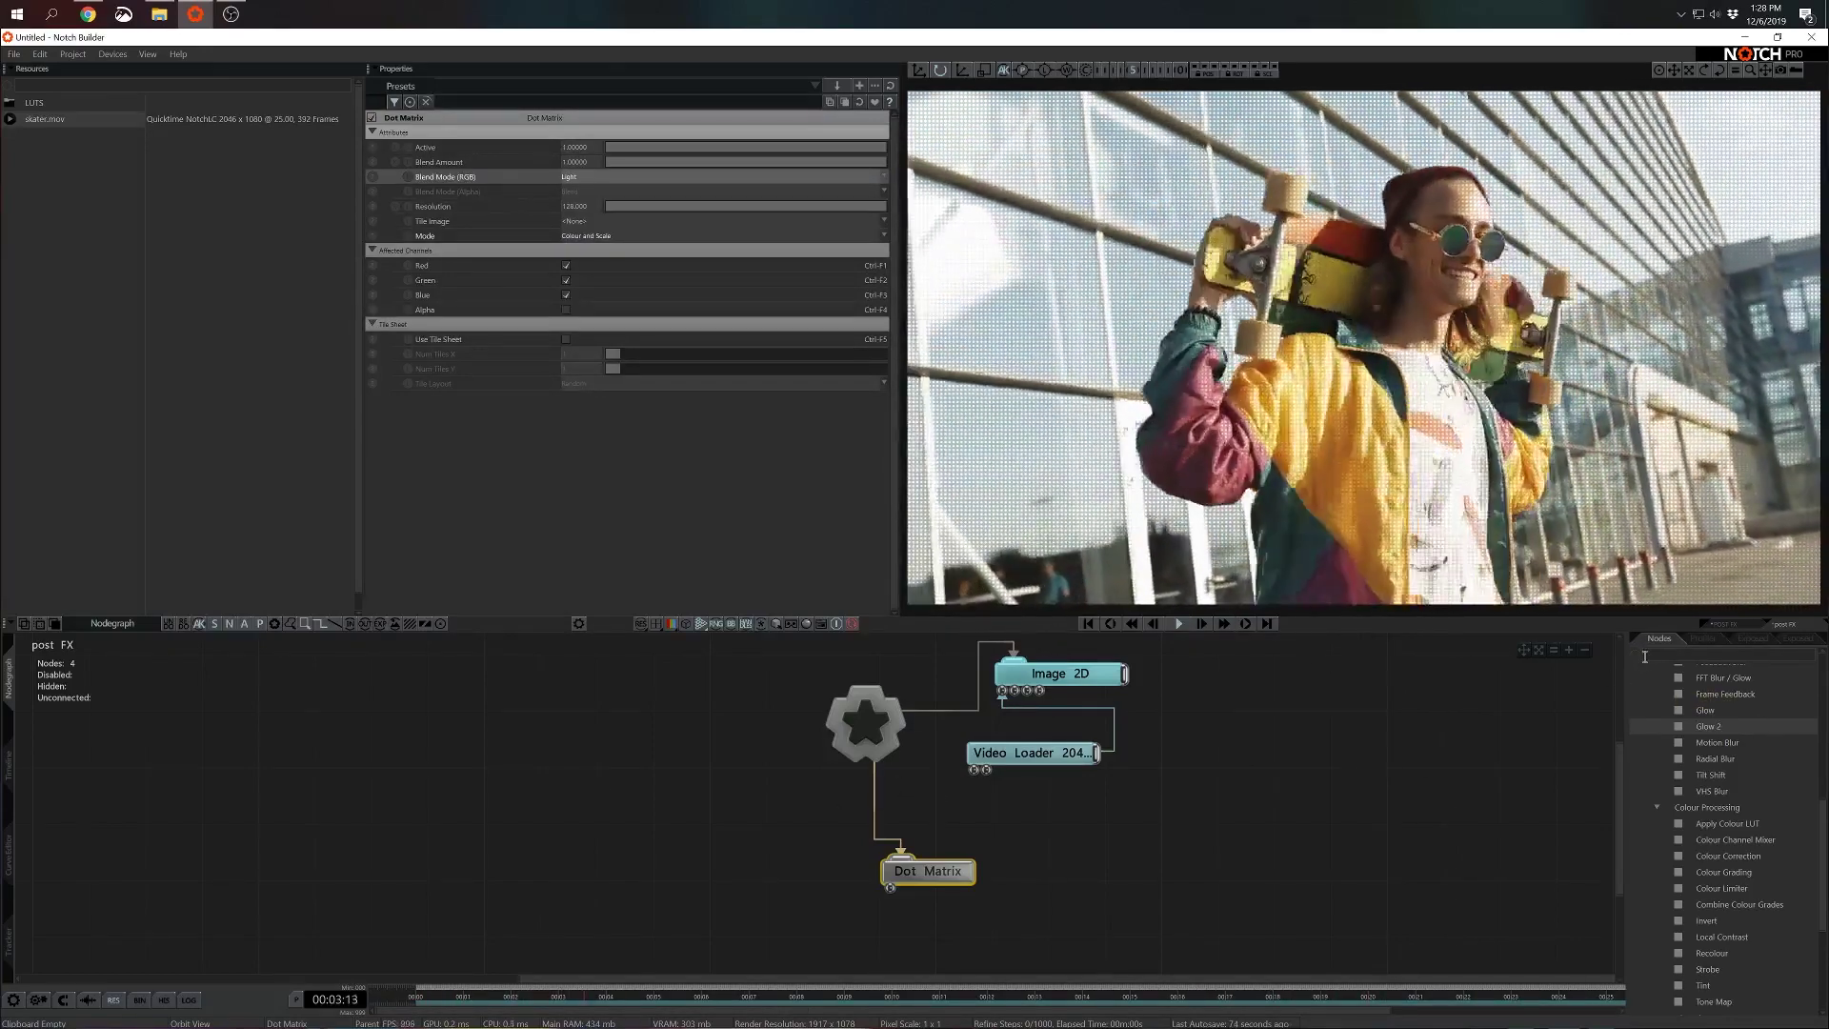
# Find Vector Blur via a 'vector' node search, place it below Dot Matrix and wire it into the root chain
pyautogui.click(1700, 659)
pyautogui.write('vector')
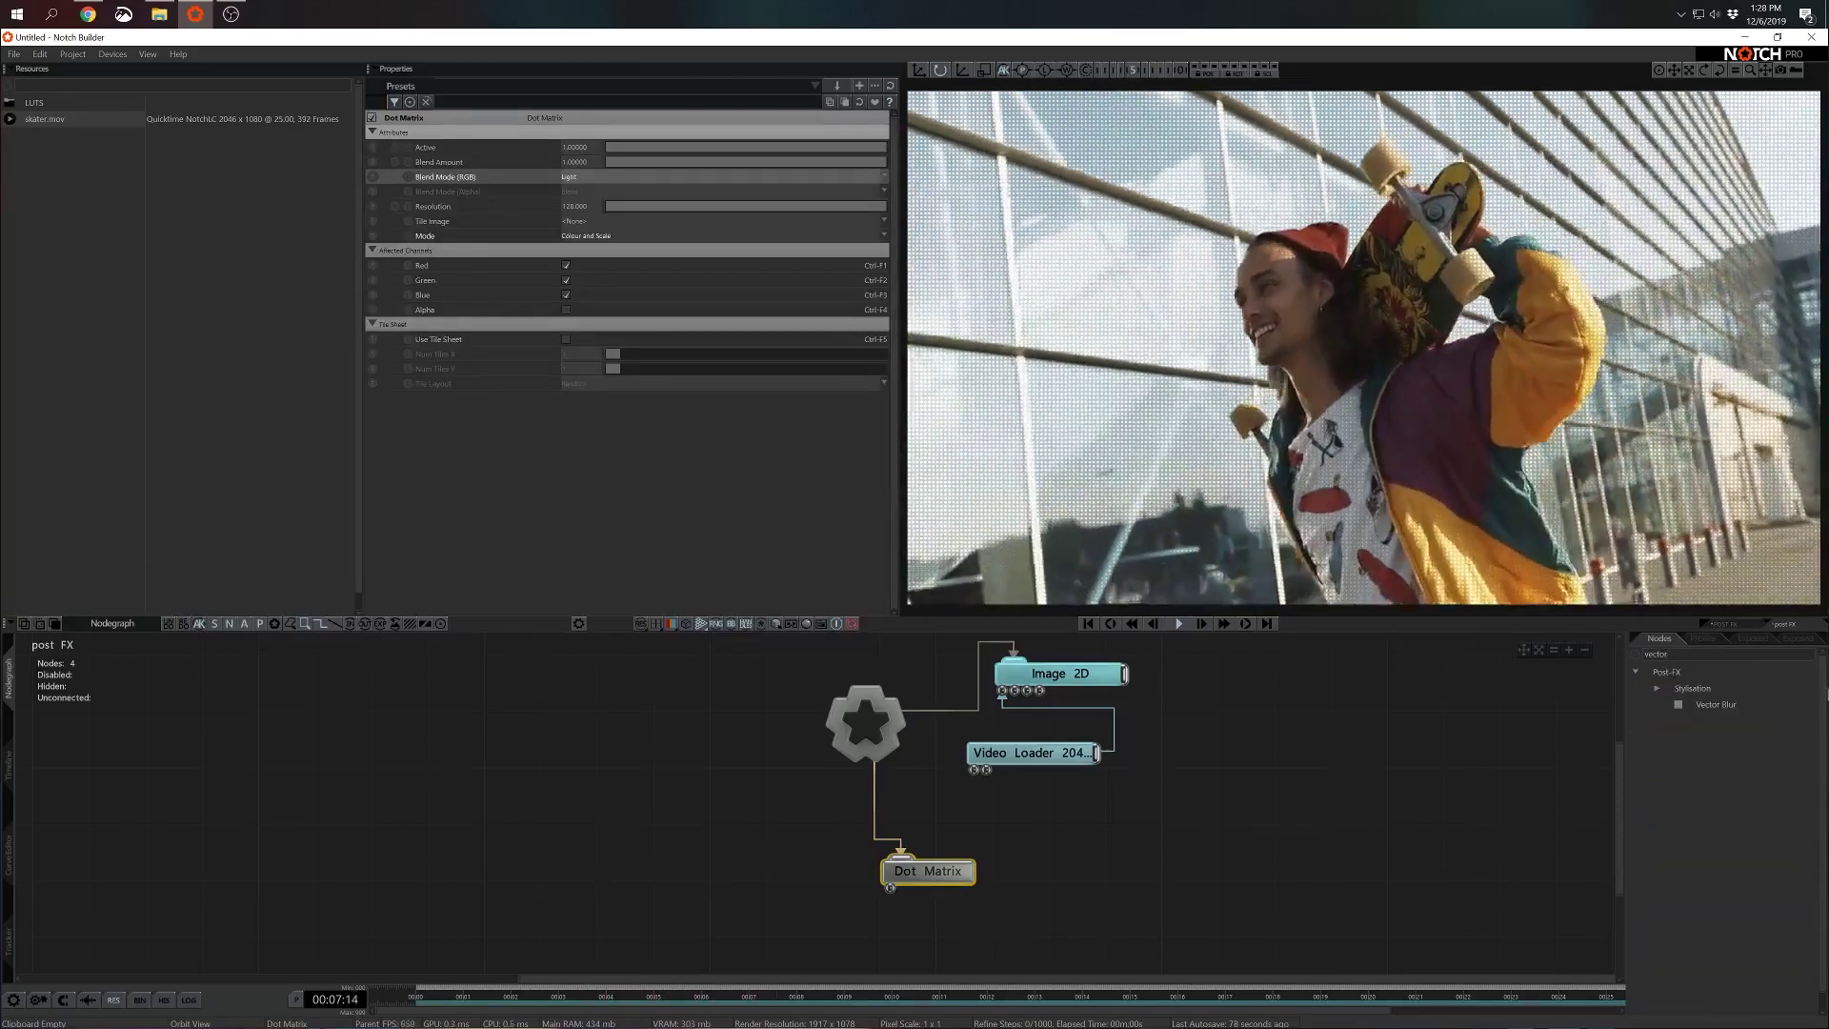
pyautogui.moveTo(1688, 700); pyautogui.dragTo(1584, 790)
pyautogui.moveTo(882, 904); pyautogui.dragTo(884, 910)
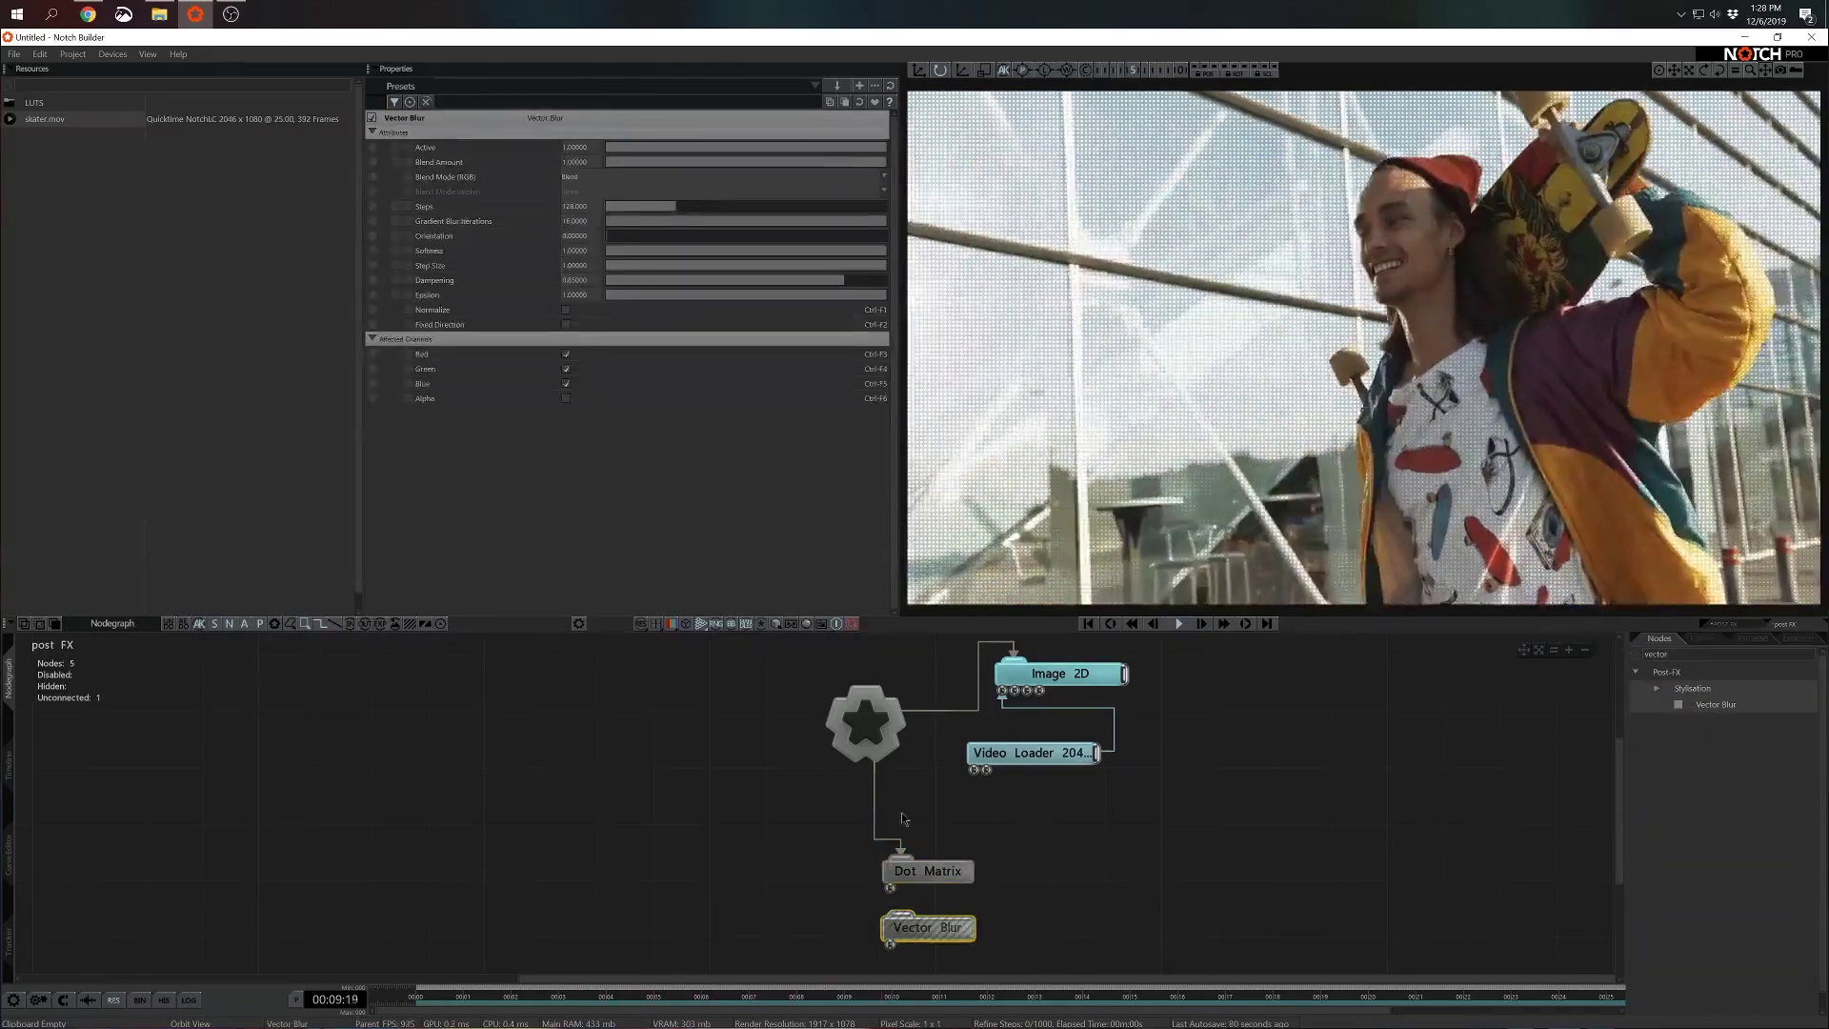
pyautogui.moveTo(874, 760); pyautogui.dragTo(929, 926)
pyautogui.moveTo(978, 931); pyautogui.dragTo(1042, 876, button='middle')
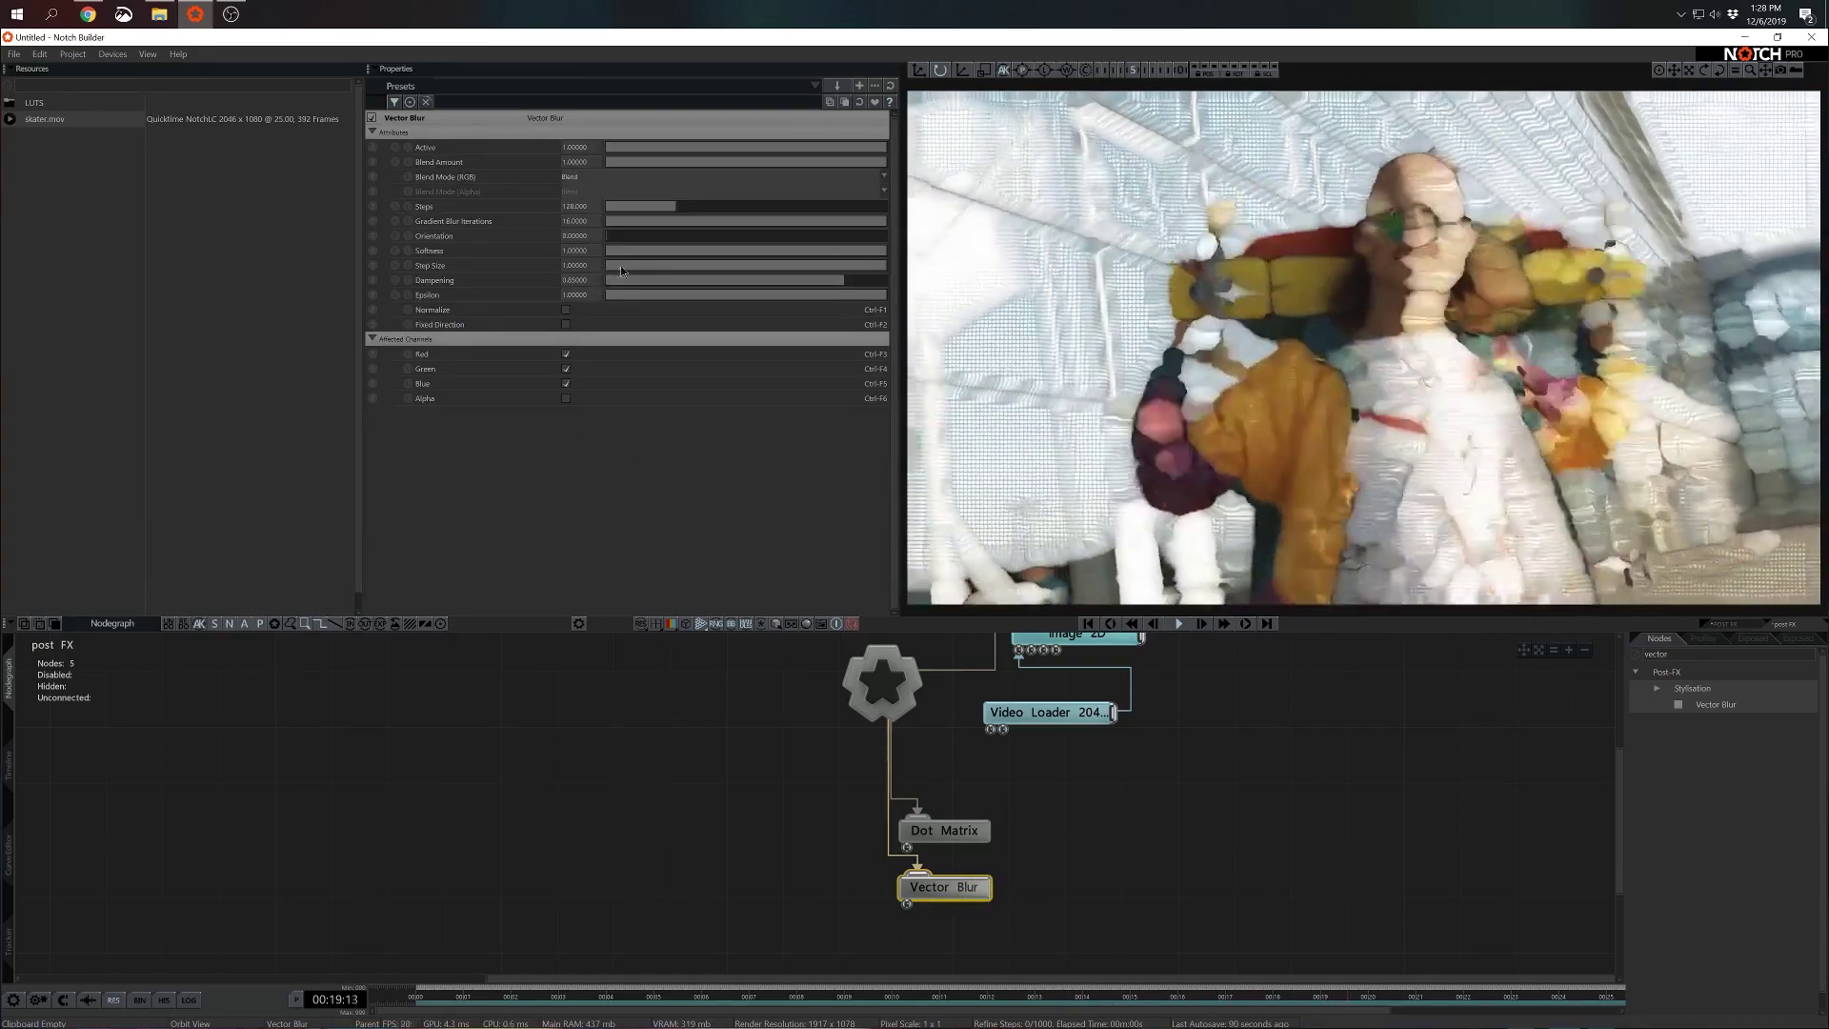
# Set Vector Blur's Dampening to 0 and its RGB blend mode to Negate
pyautogui.moveTo(621, 276); pyautogui.dragTo(551, 294)
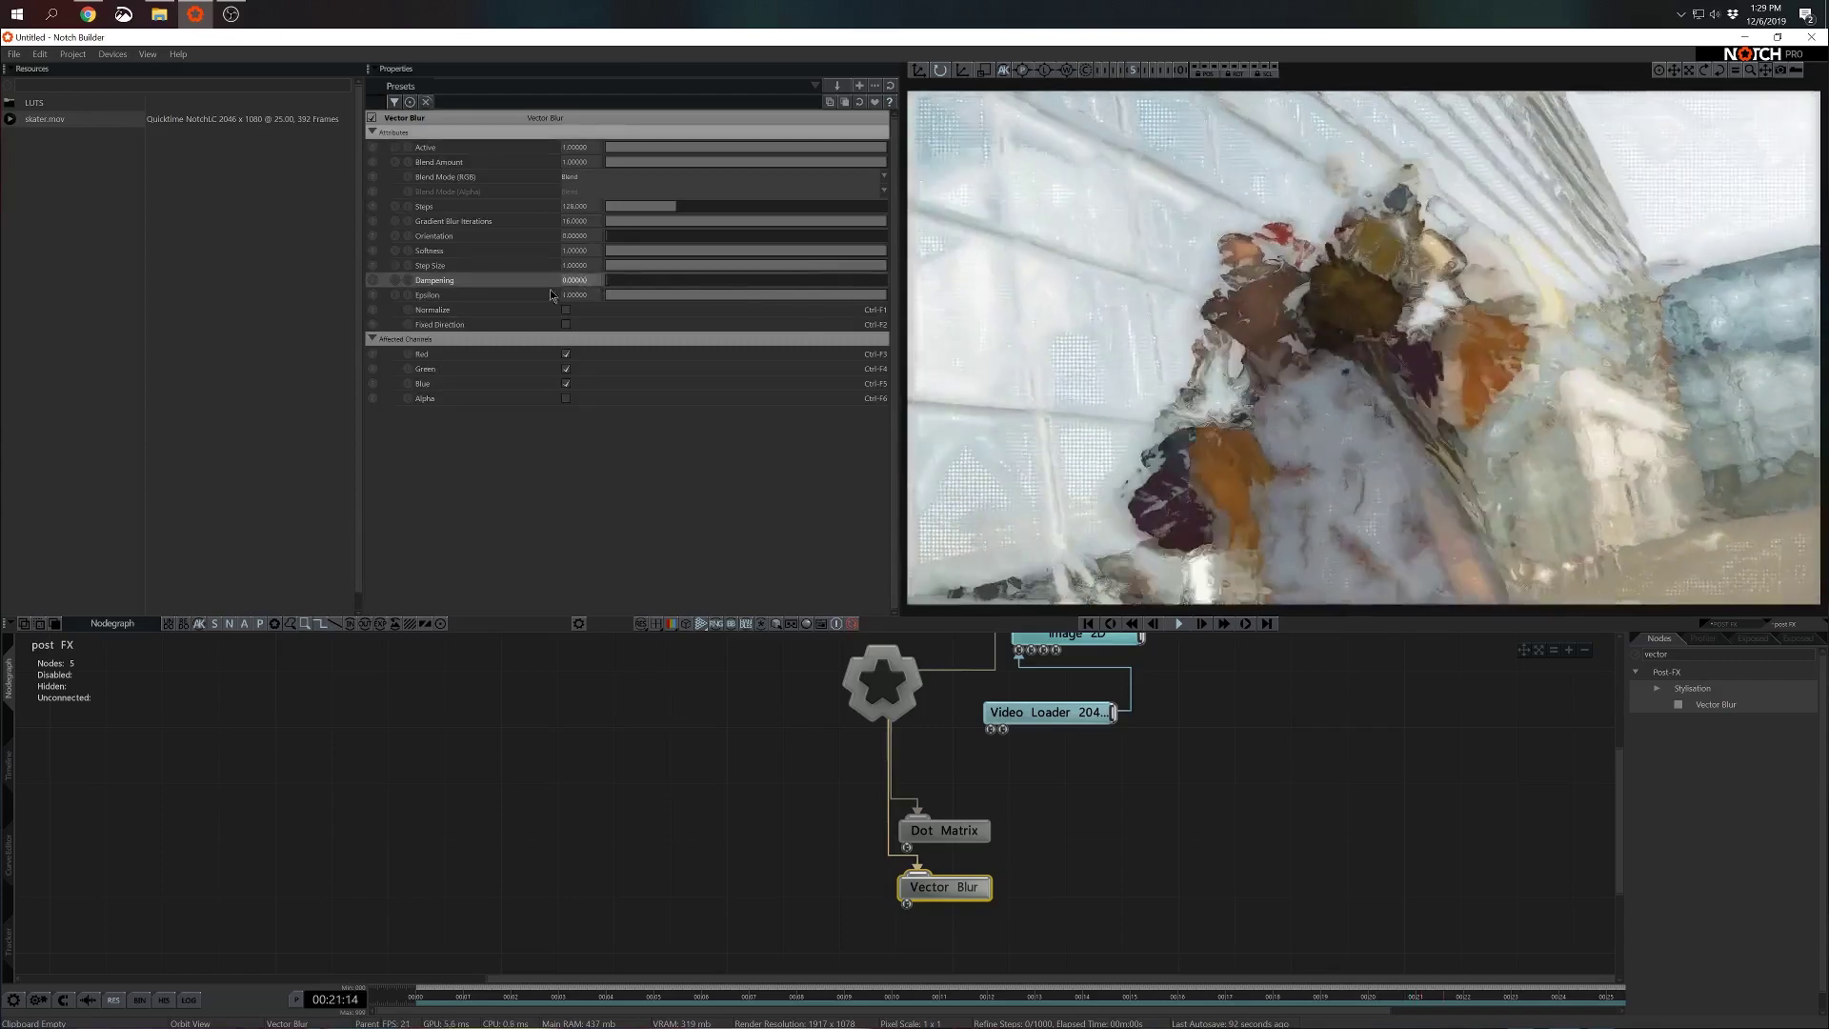
pyautogui.click(610, 177)
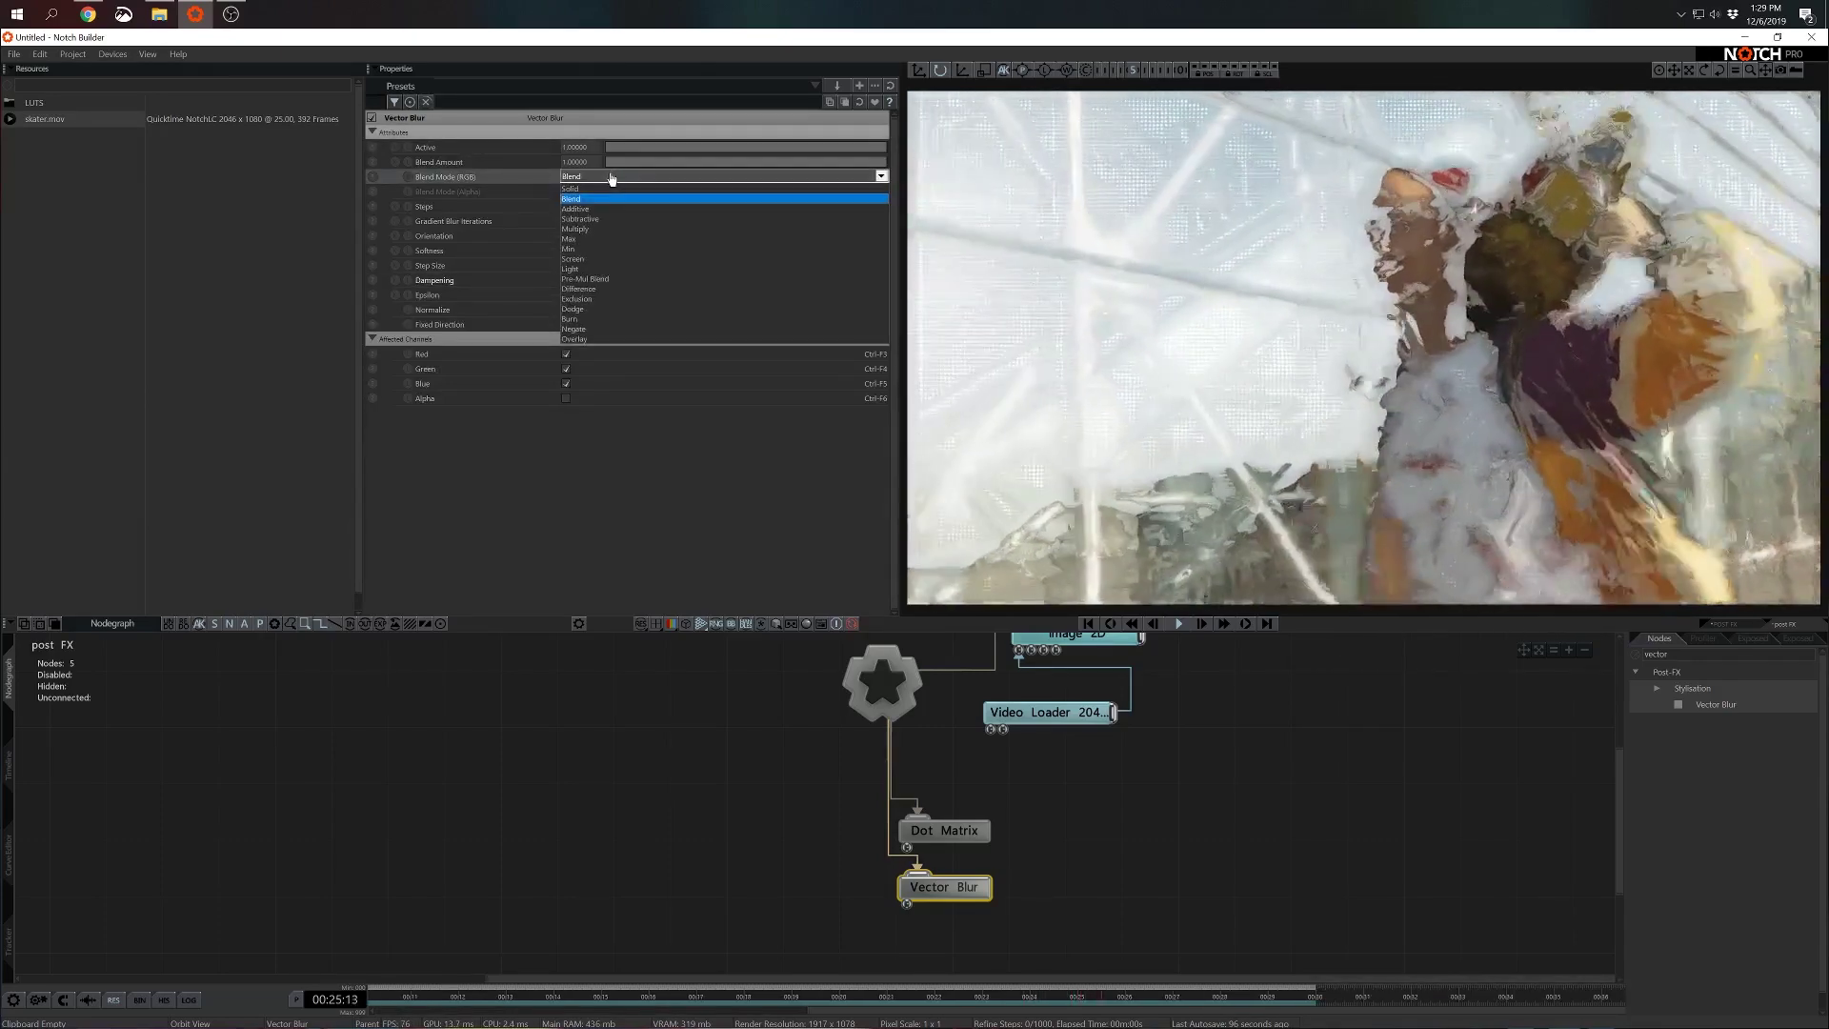
pyautogui.press('Down')
pyautogui.press('Down')
pyautogui.press('Down')
pyautogui.press('Down')
pyautogui.press('Down')
pyautogui.press('Down')
pyautogui.press('Down')
pyautogui.press('Down')
pyautogui.press('Down')
pyautogui.press('Down')
pyautogui.press('Down')
pyautogui.press('Down')
pyautogui.press('Down')
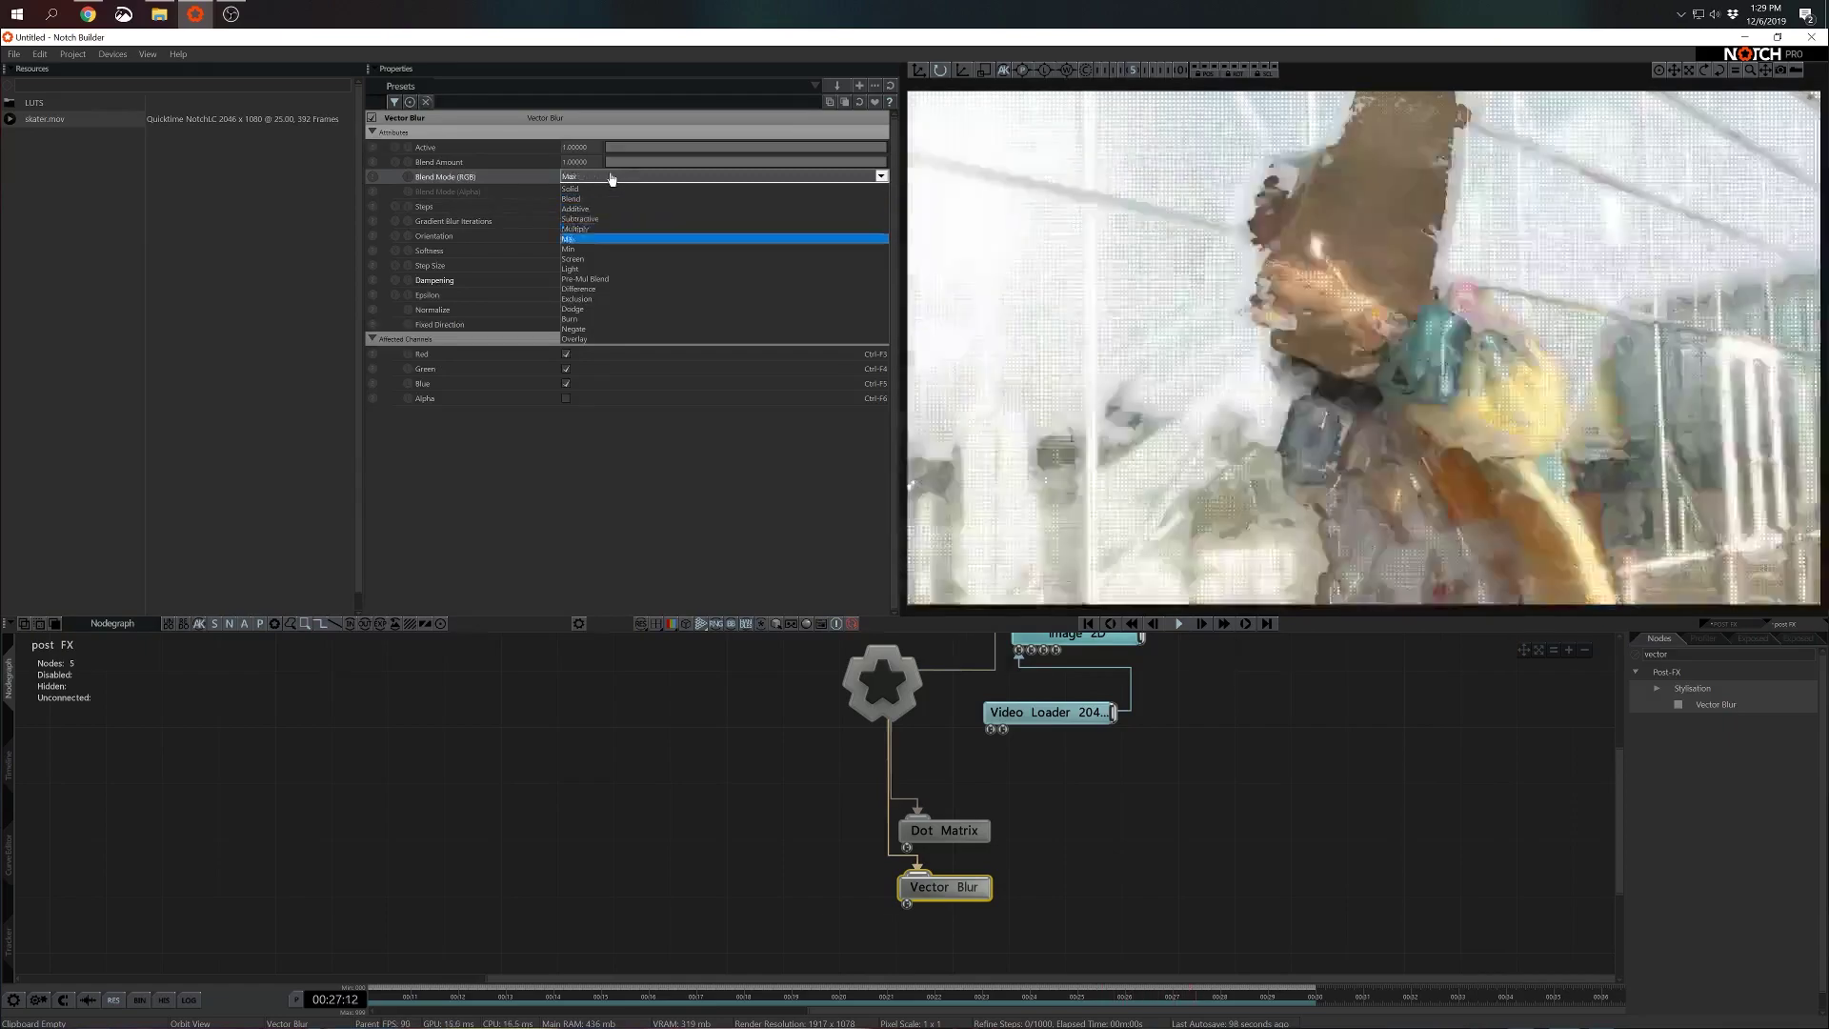
pyautogui.press('Return')
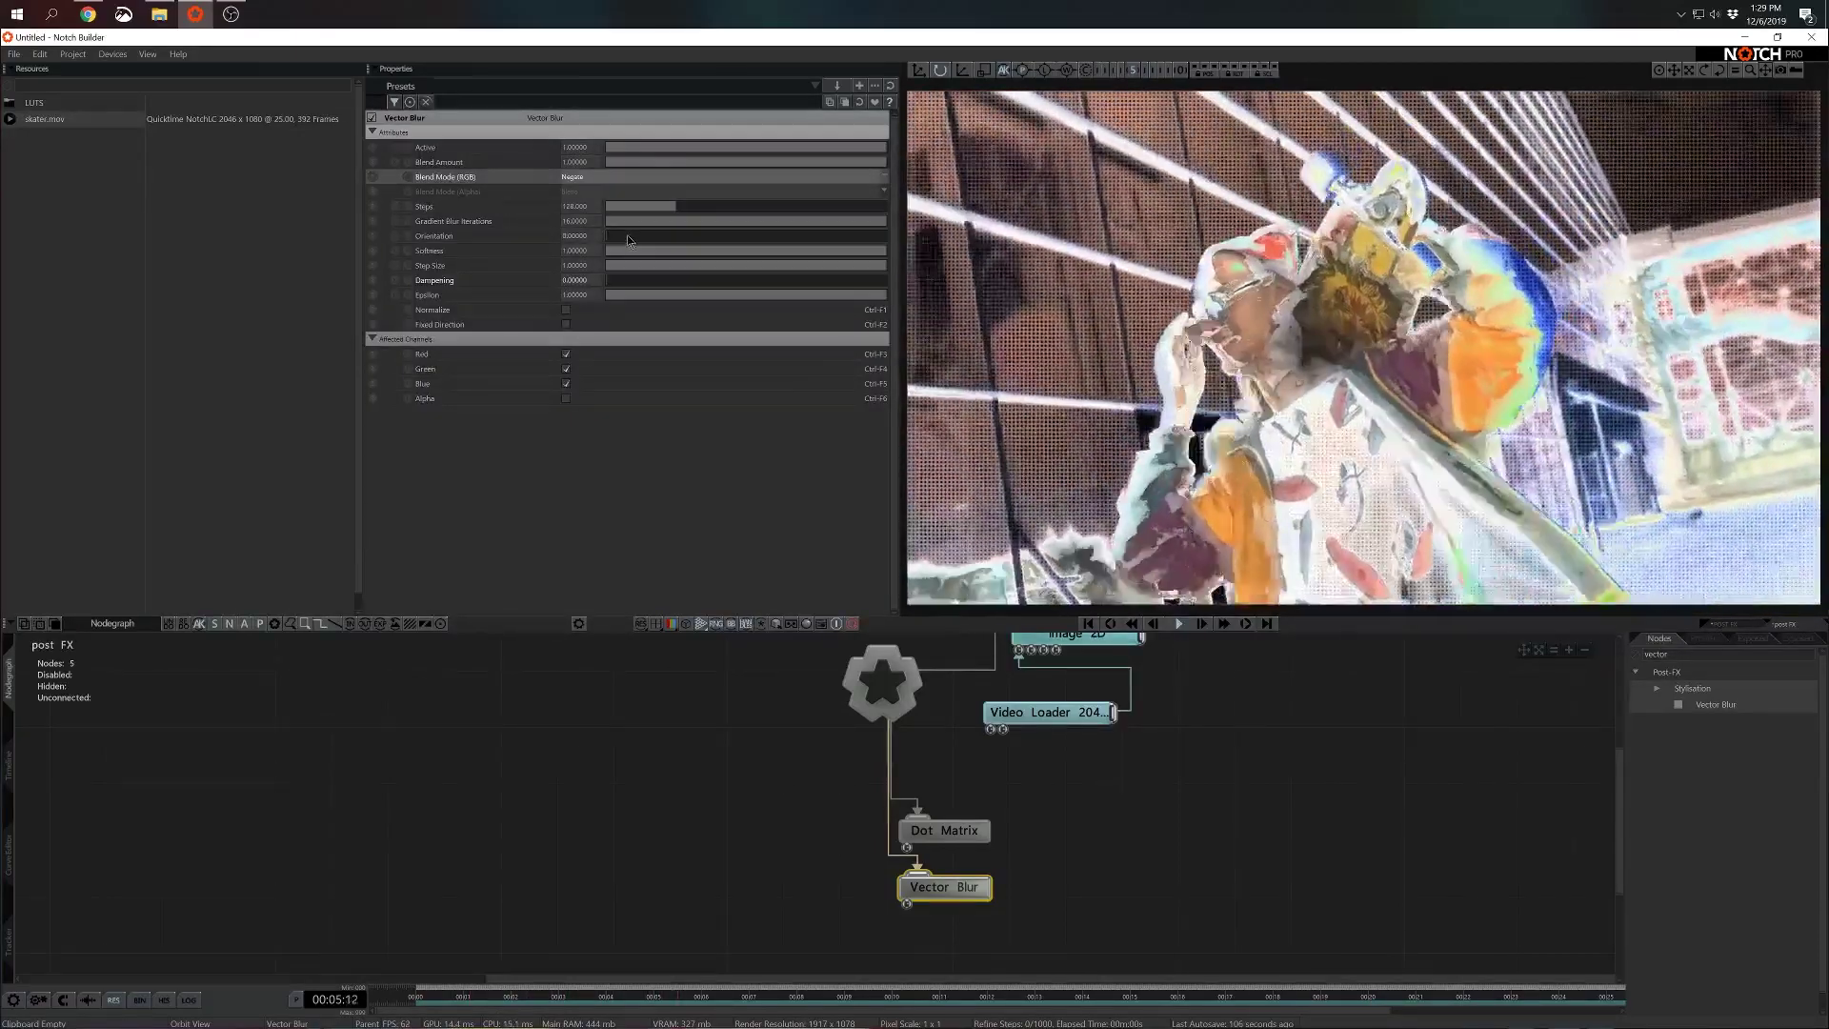
# Set Vector Blur's Orientation to 150
pyautogui.moveTo(627, 234); pyautogui.dragTo(711, 250)
pyautogui.doubleClick(576, 236)
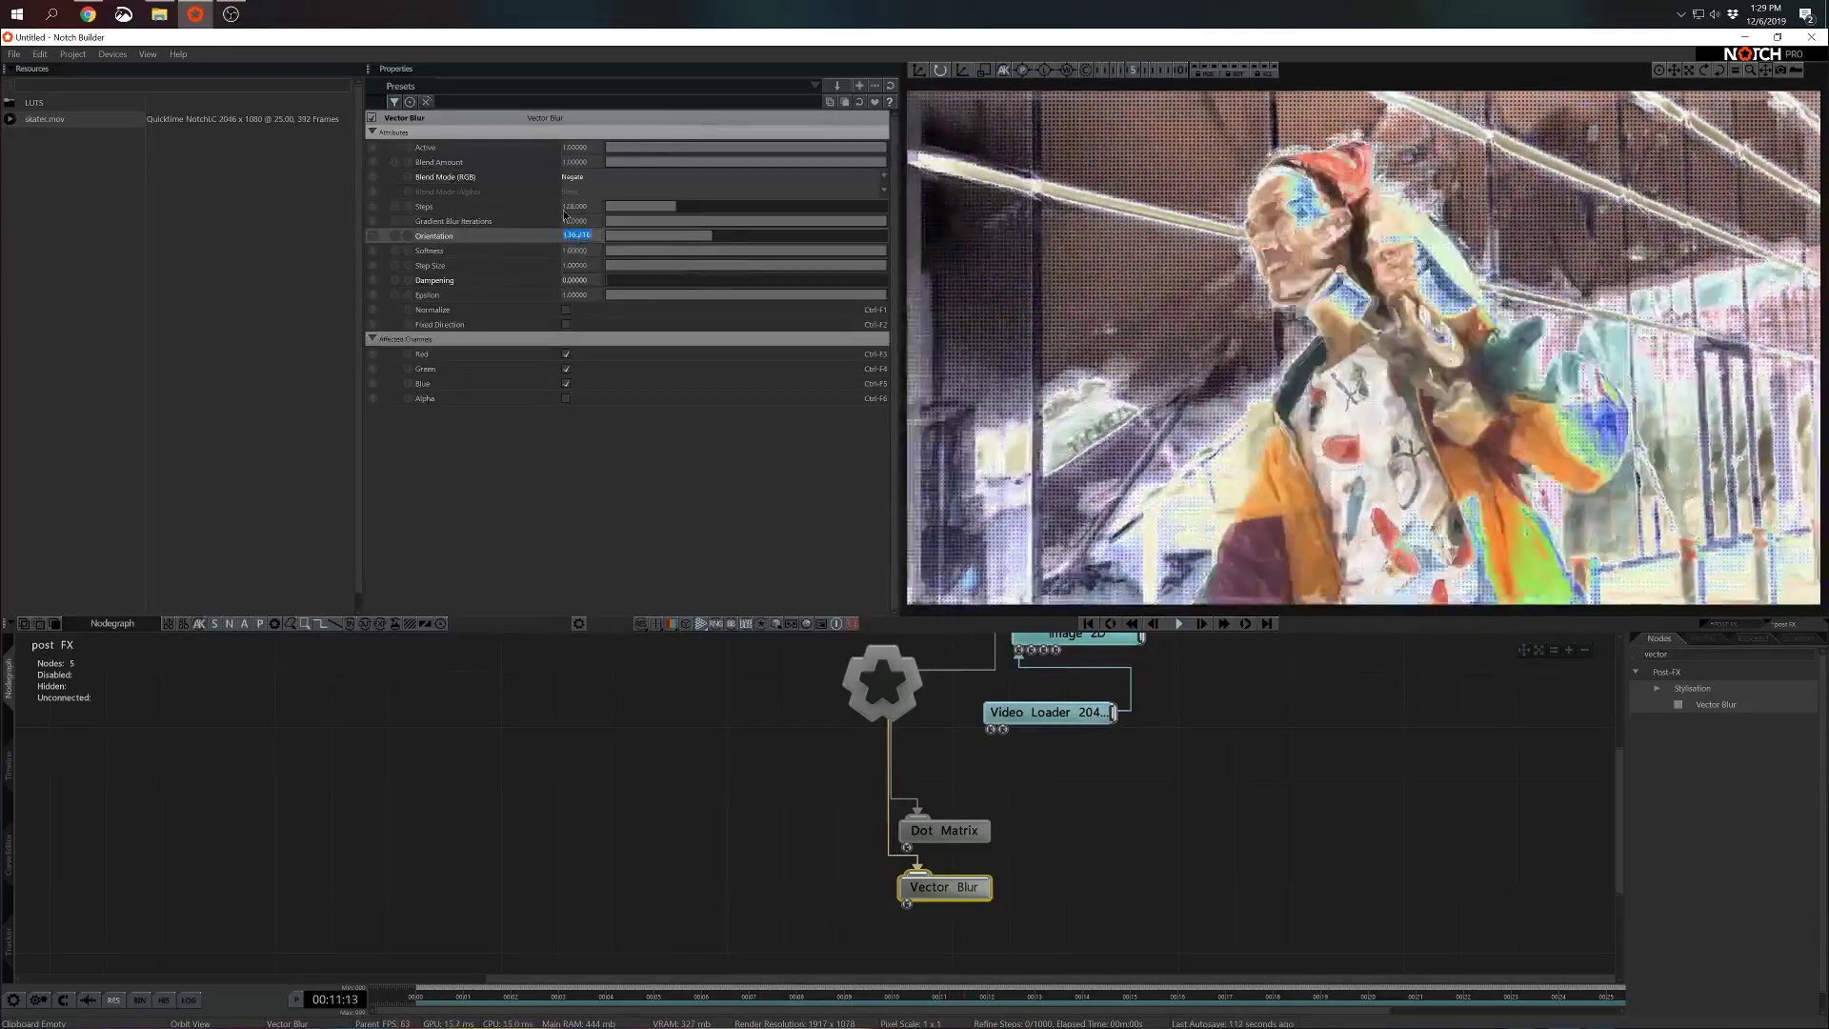
pyautogui.write('150')
pyautogui.press('Return')
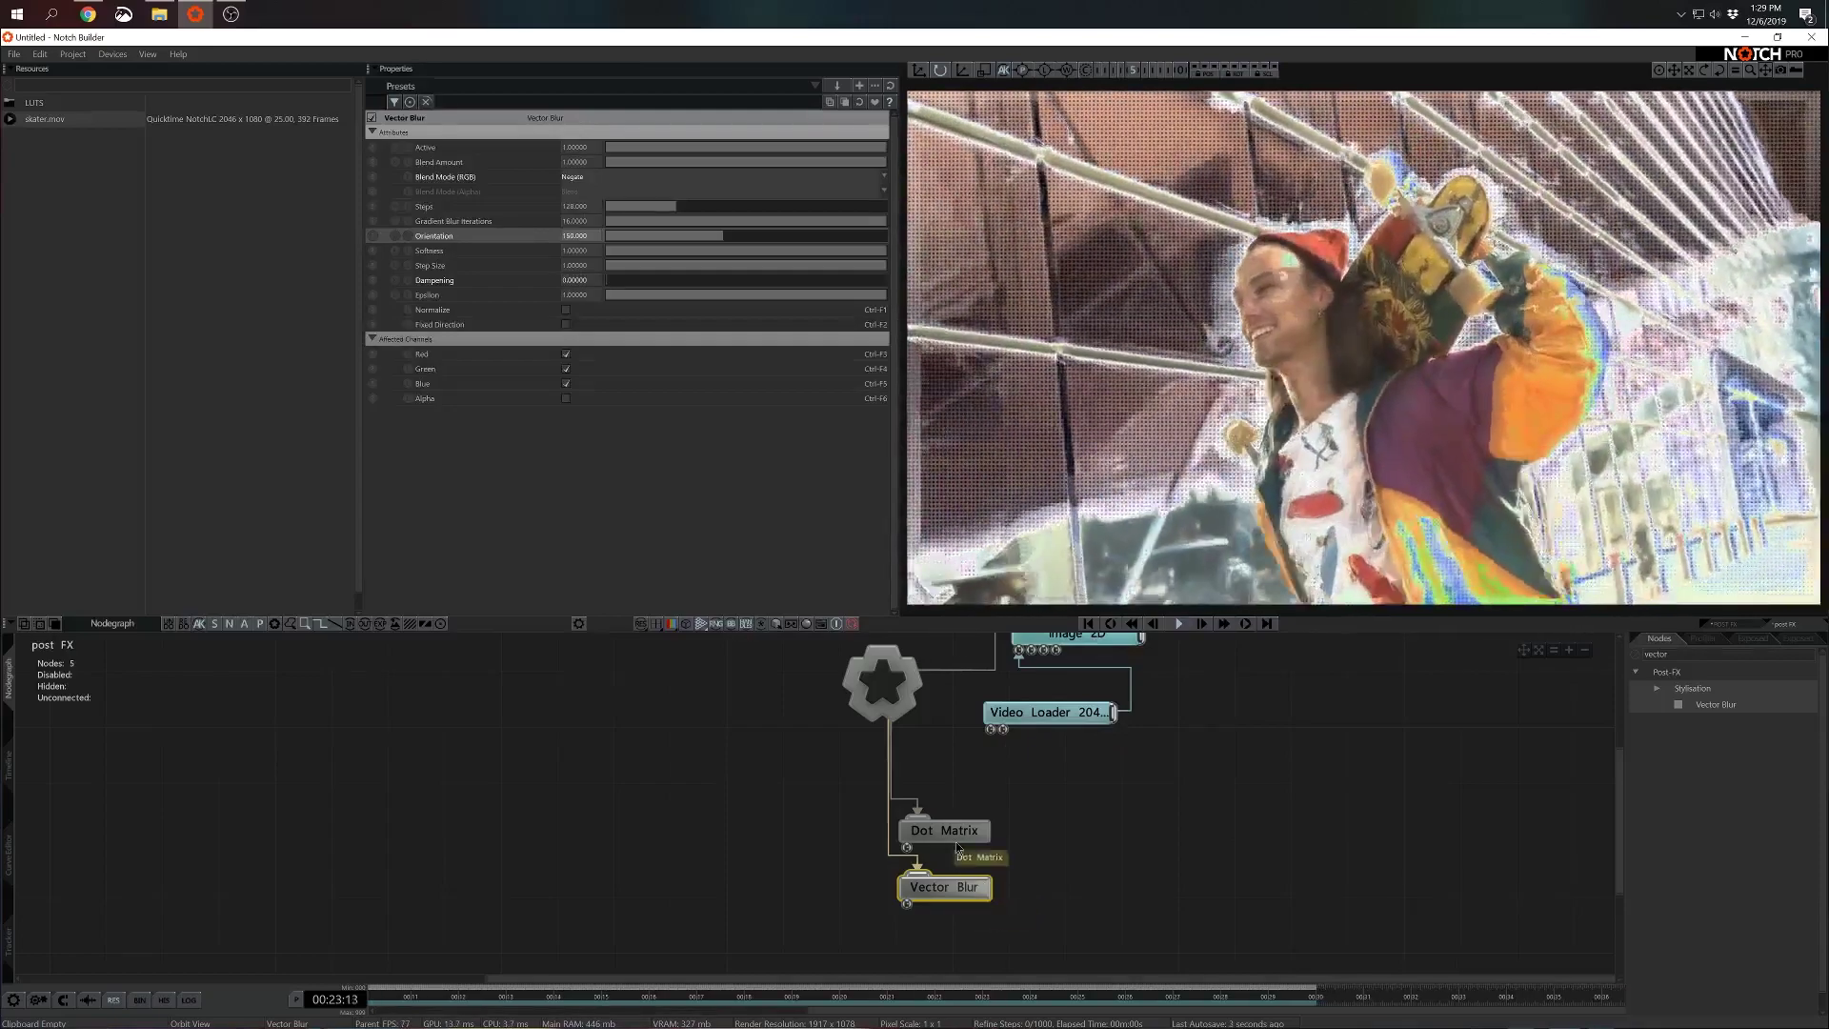
pyautogui.press('d')
pyautogui.press('d')
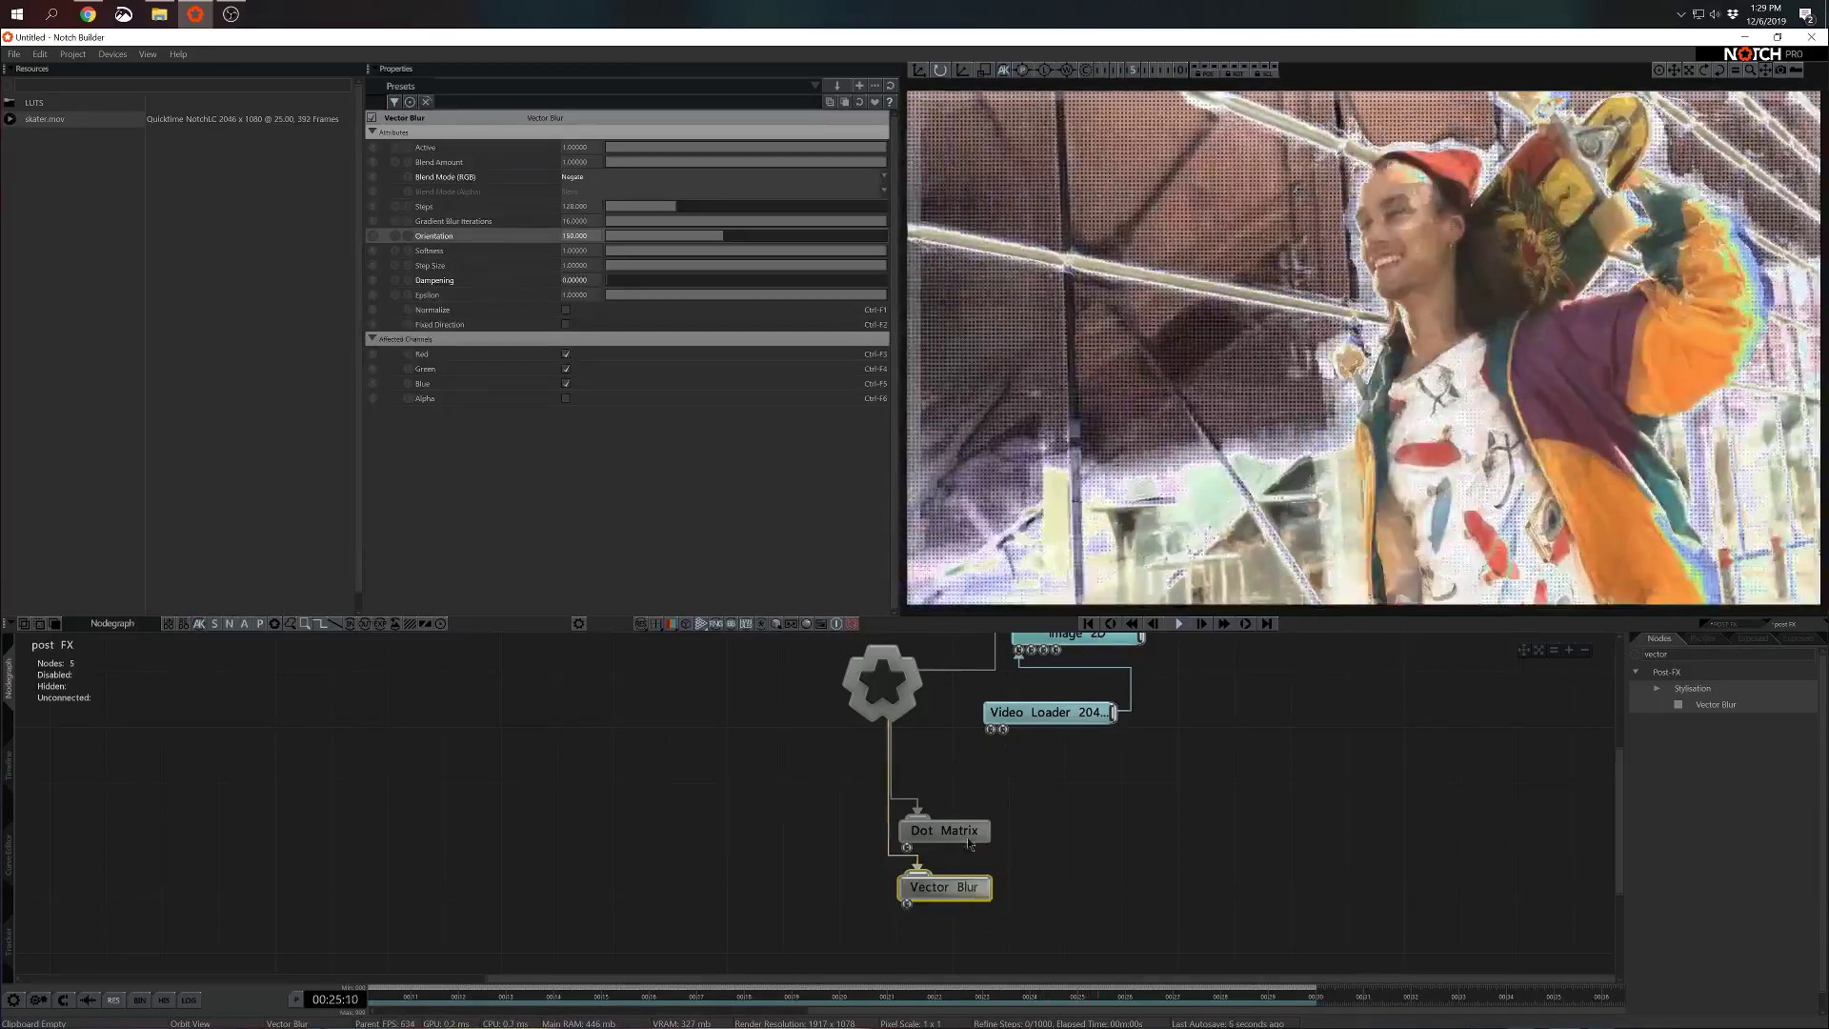
pyautogui.click(963, 827)
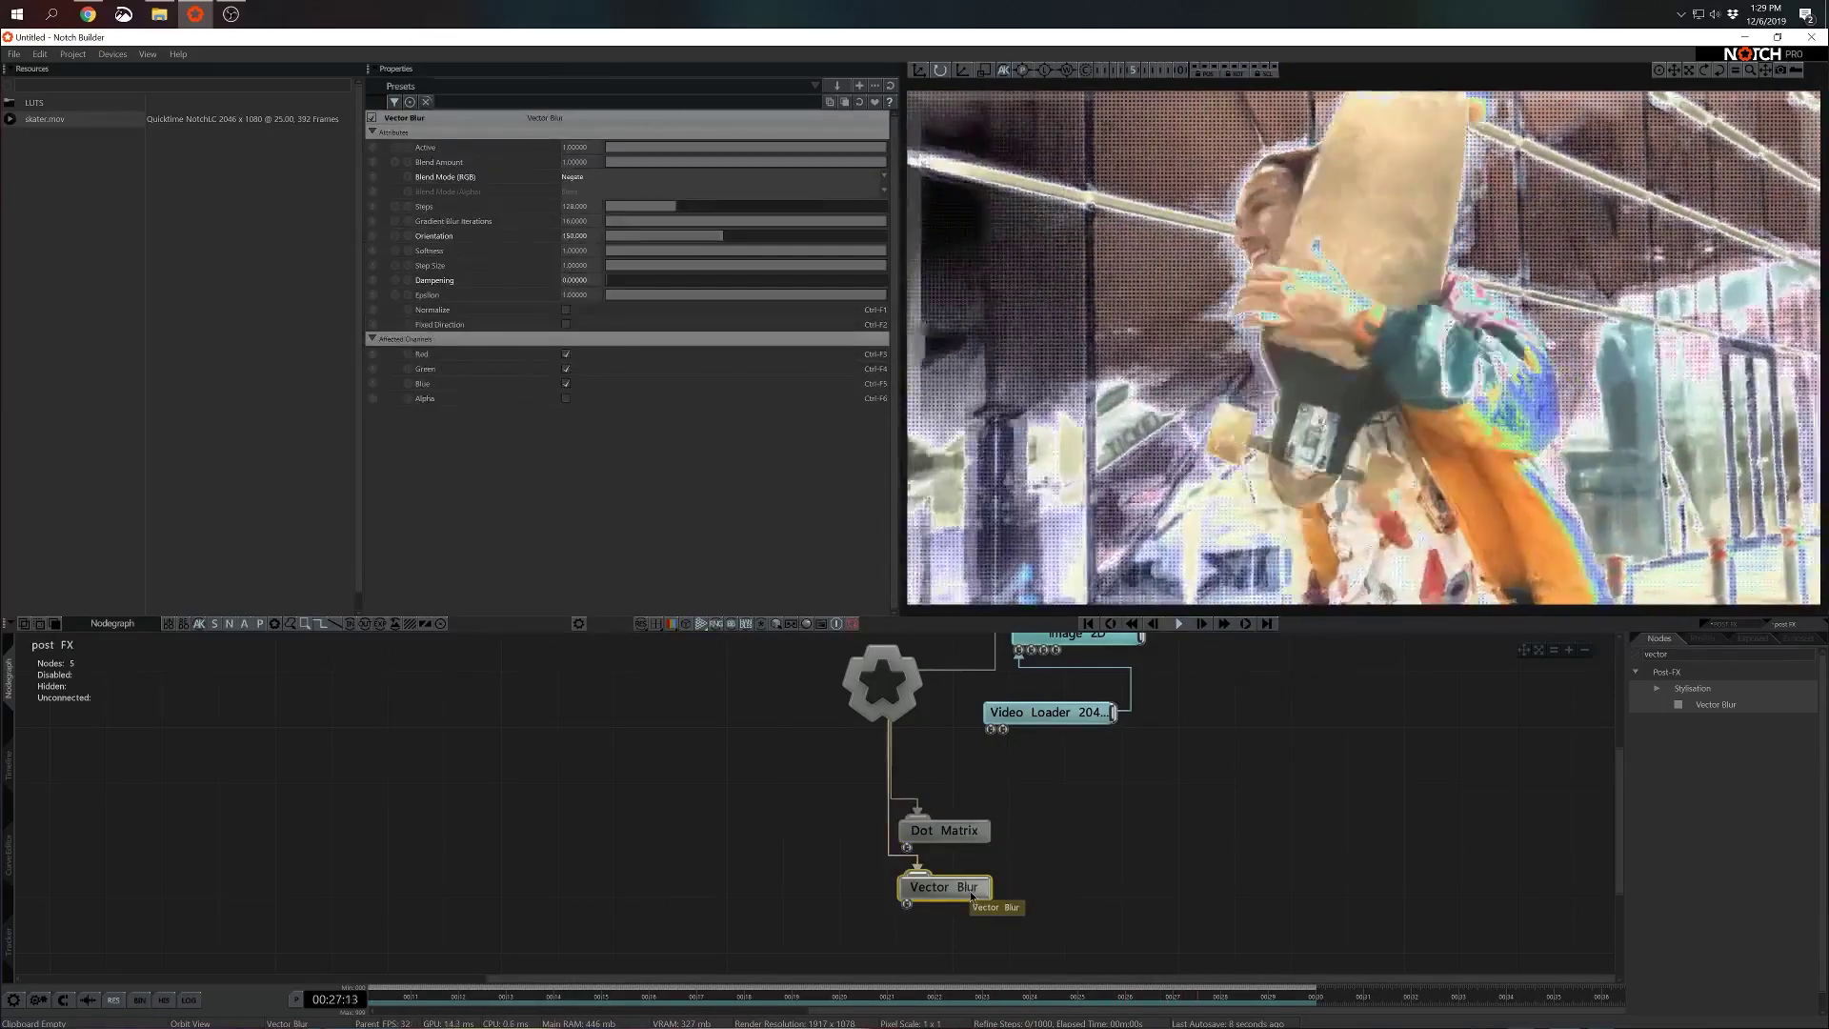
pyautogui.keyDown('shift'); pyautogui.click(953, 892); pyautogui.keyUp('shift')
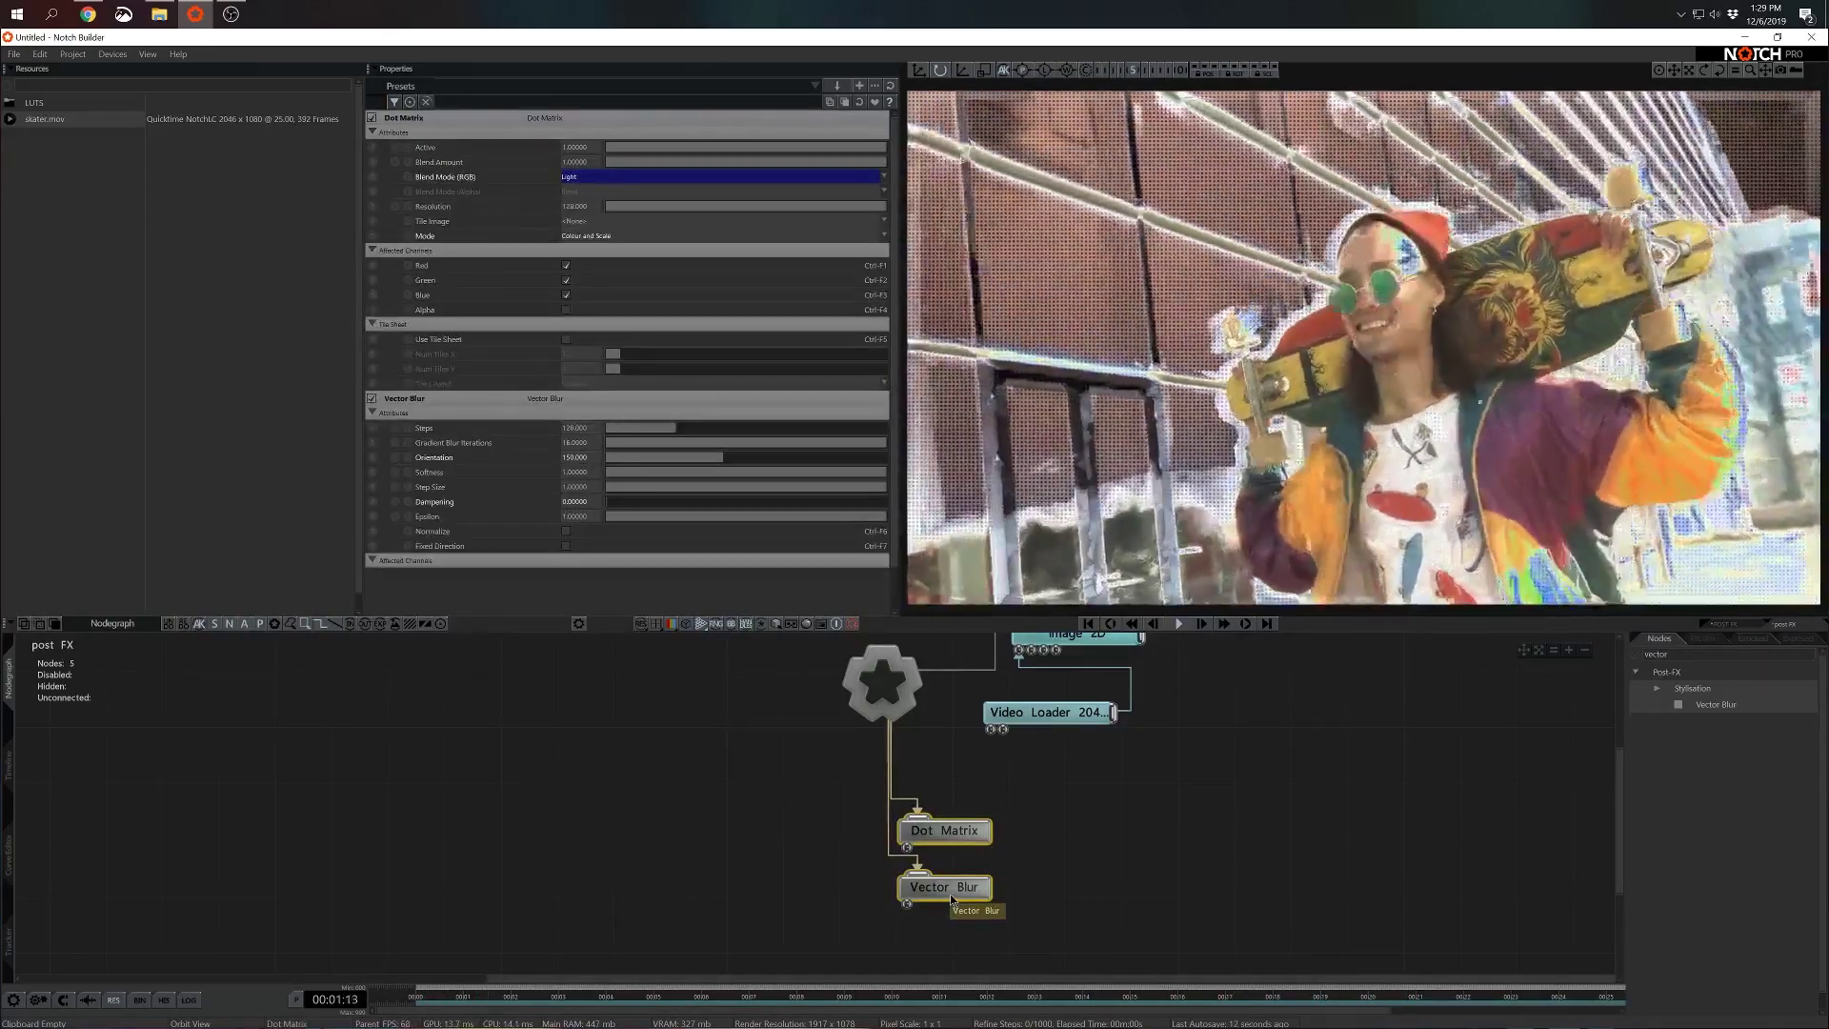
pyautogui.press('d')
pyautogui.press('d')
pyautogui.press('d')
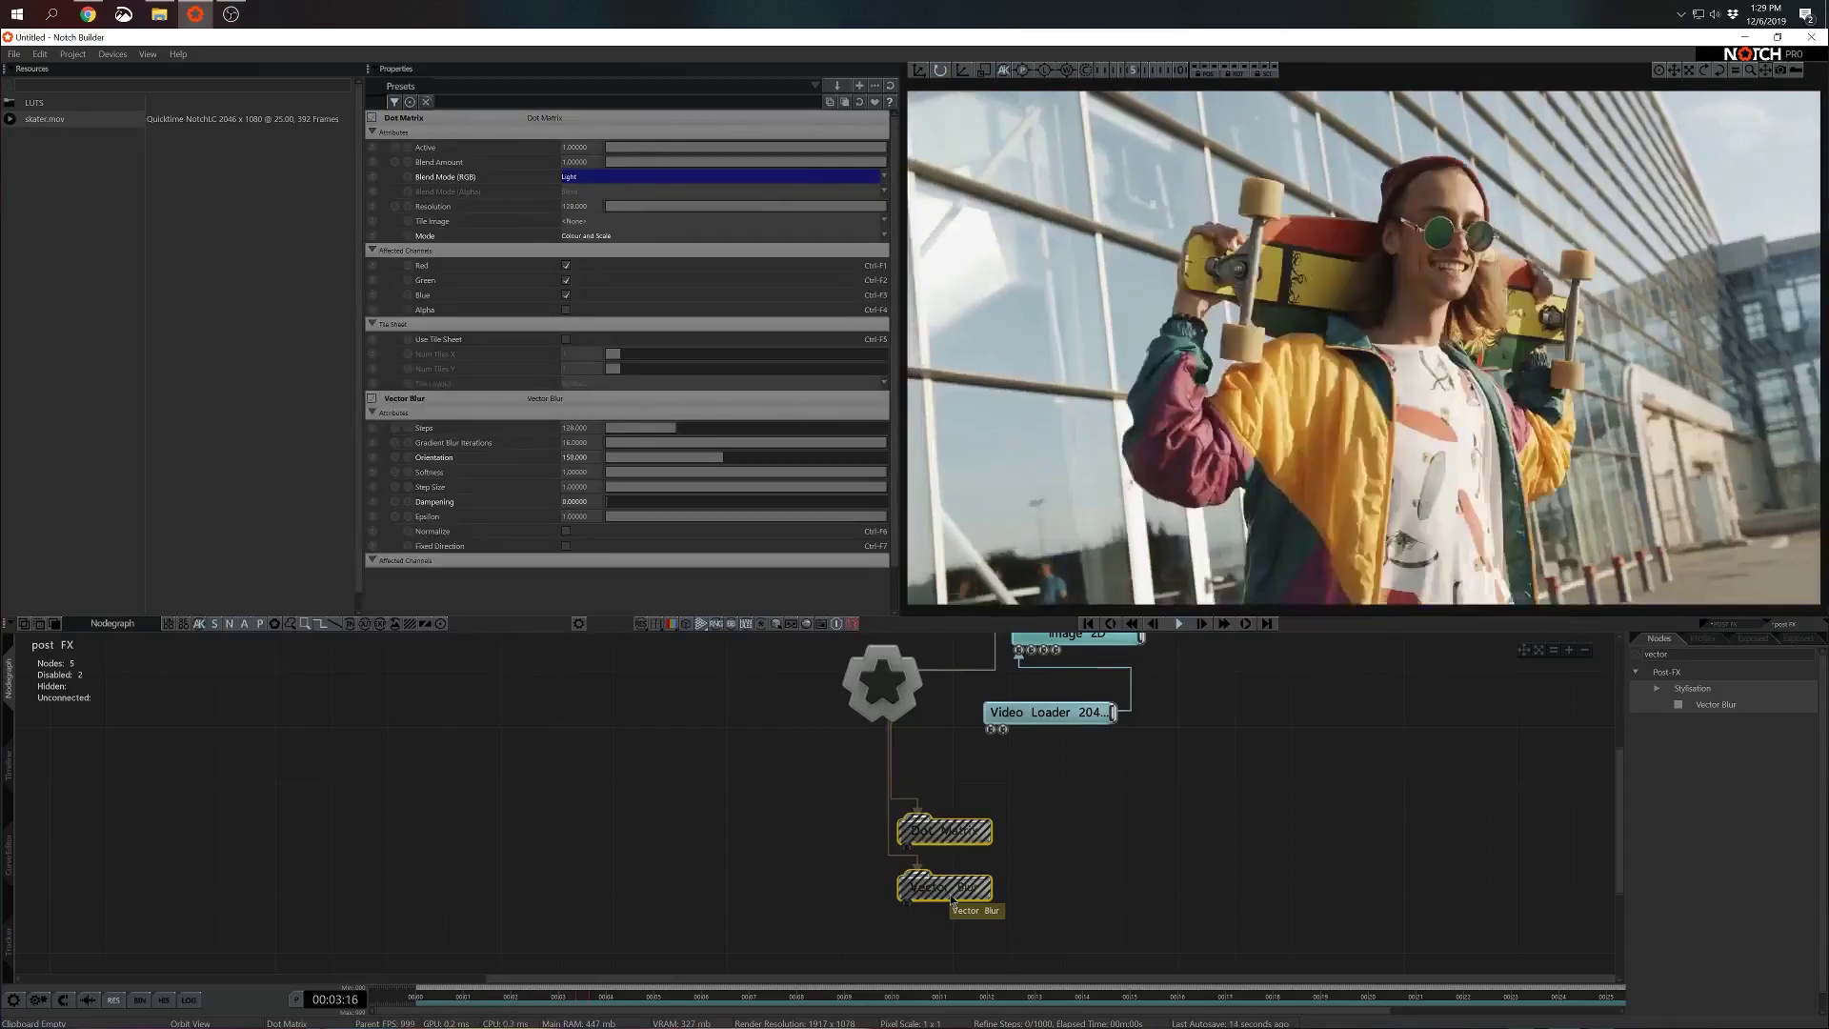
pyautogui.press('d')
pyautogui.press('d')
pyautogui.press('d')
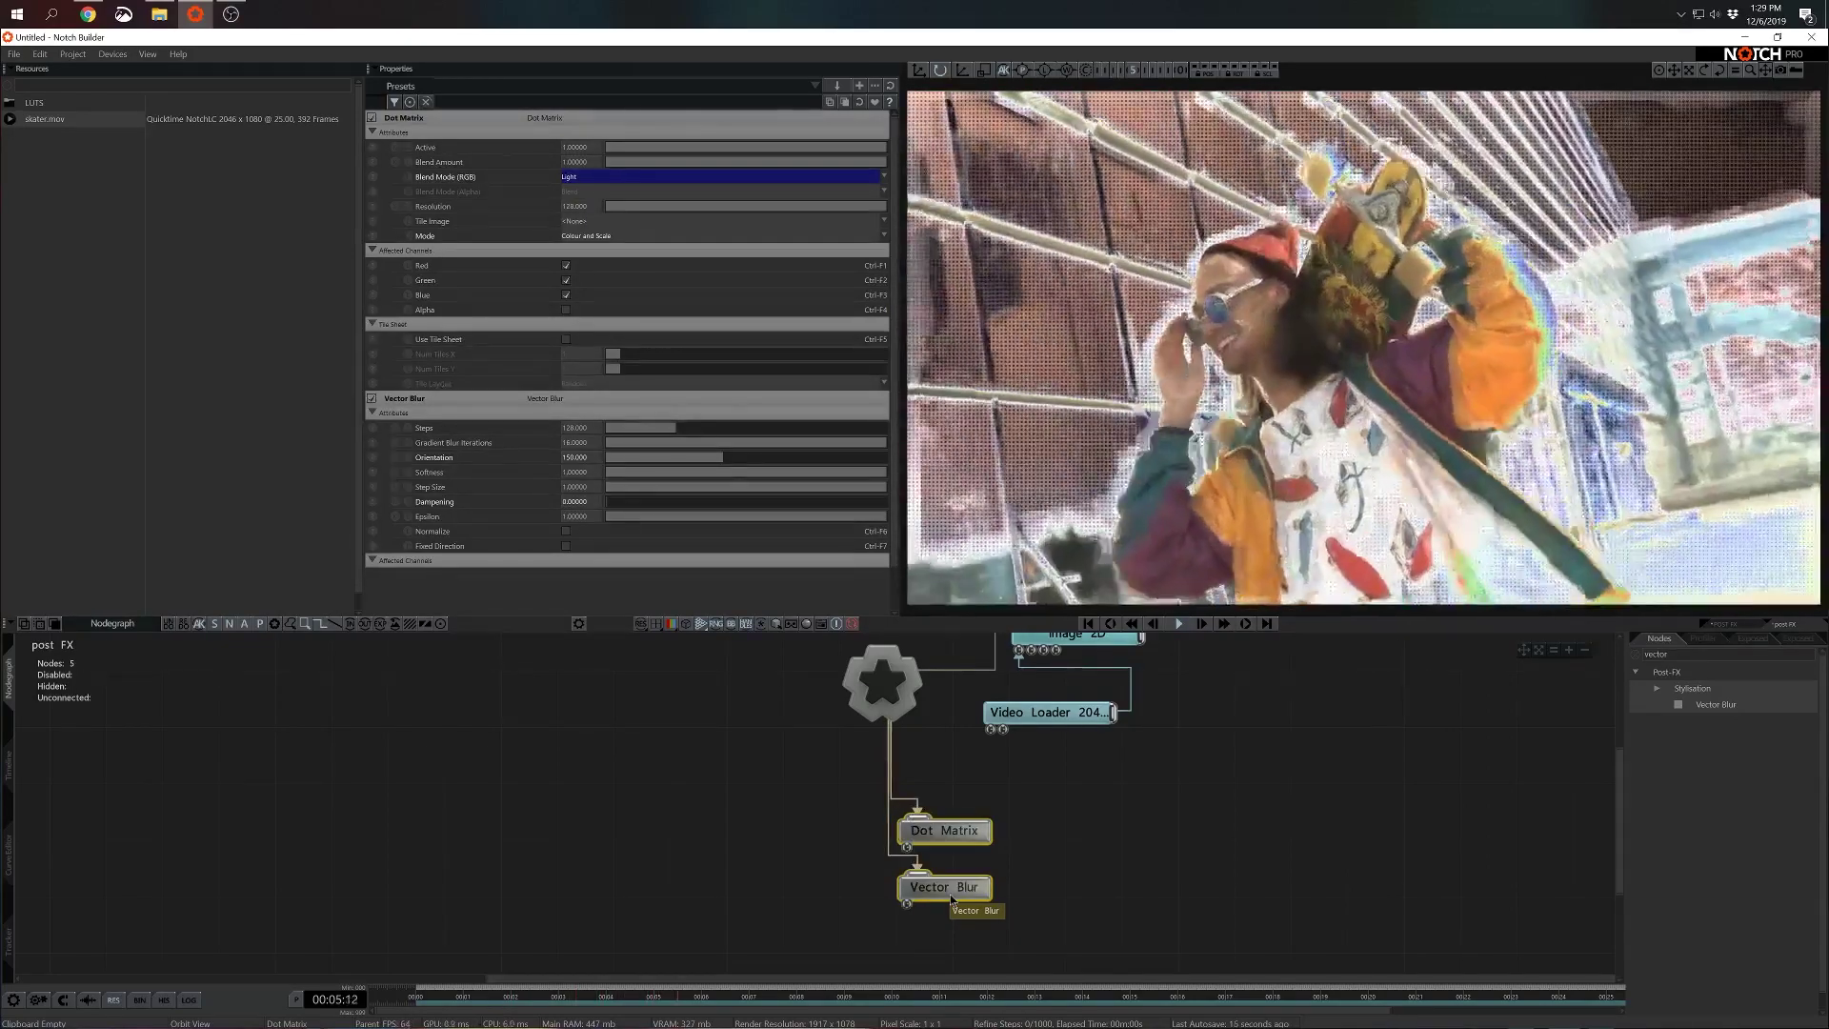
pyautogui.moveTo(1079, 737); pyautogui.dragTo(1093, 821, button='middle')
pyautogui.click(1035, 733)
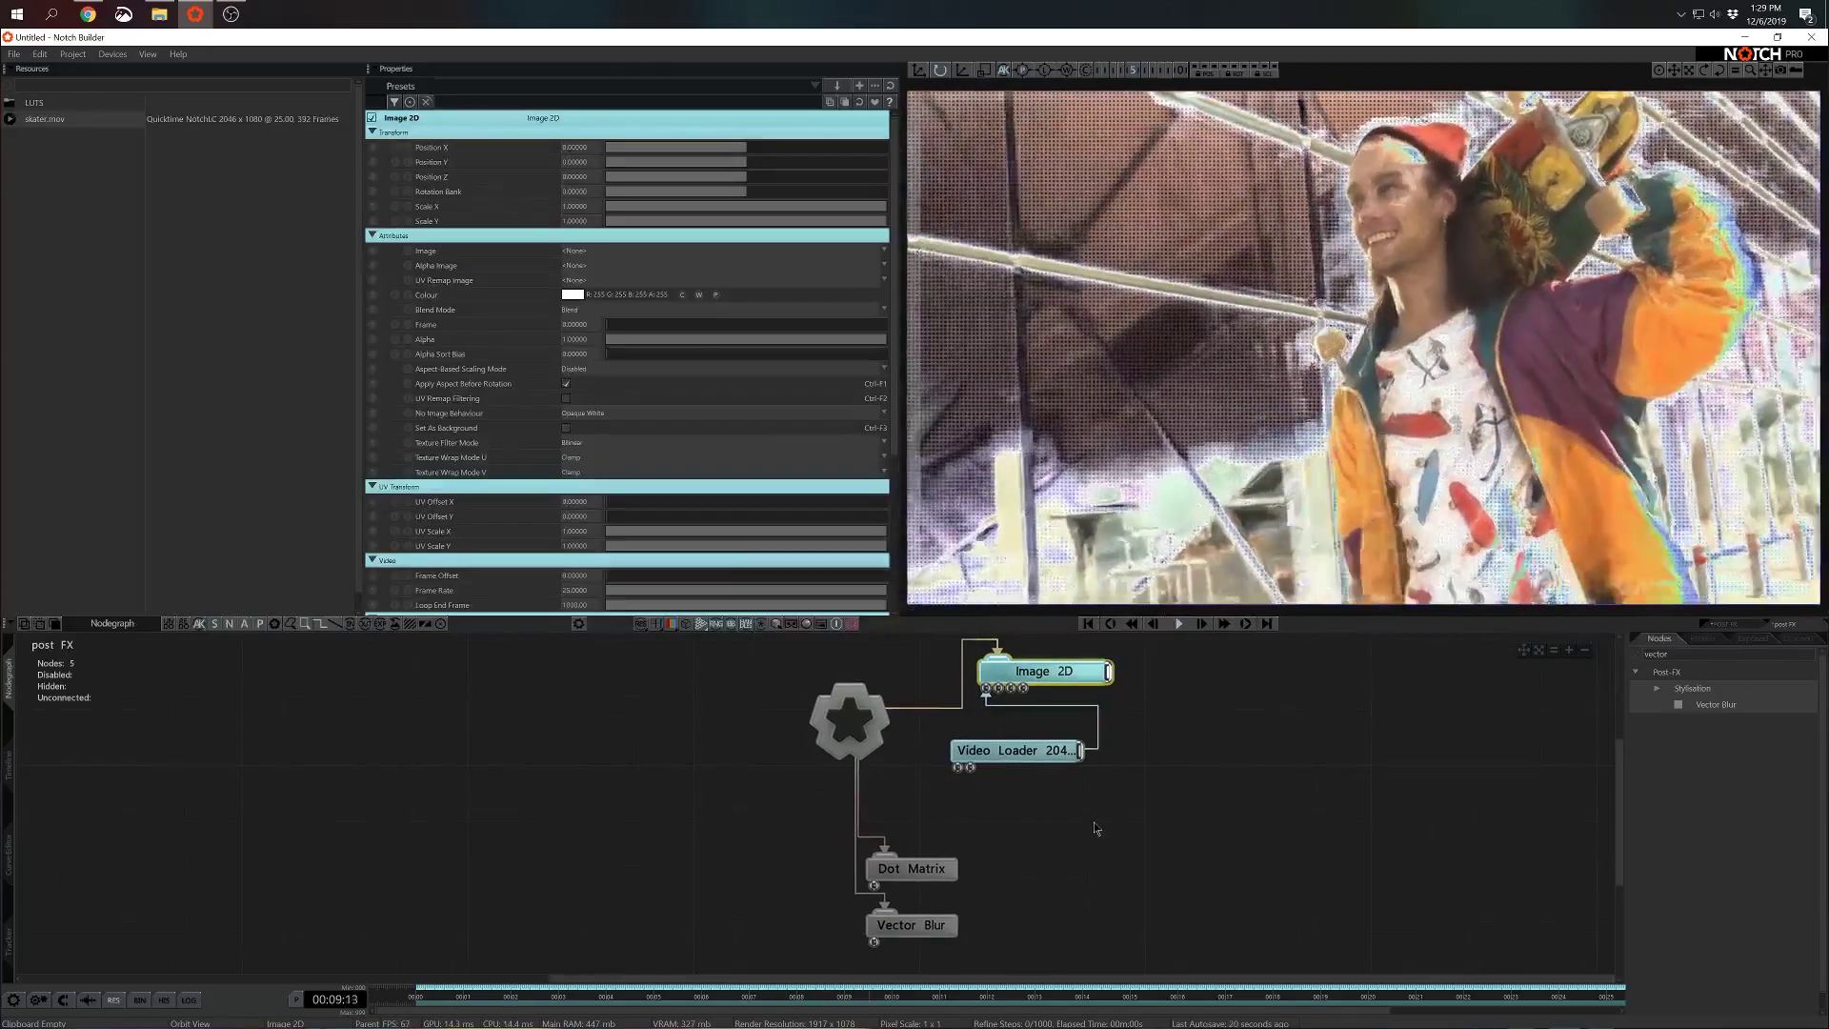
pyautogui.click(1093, 821)
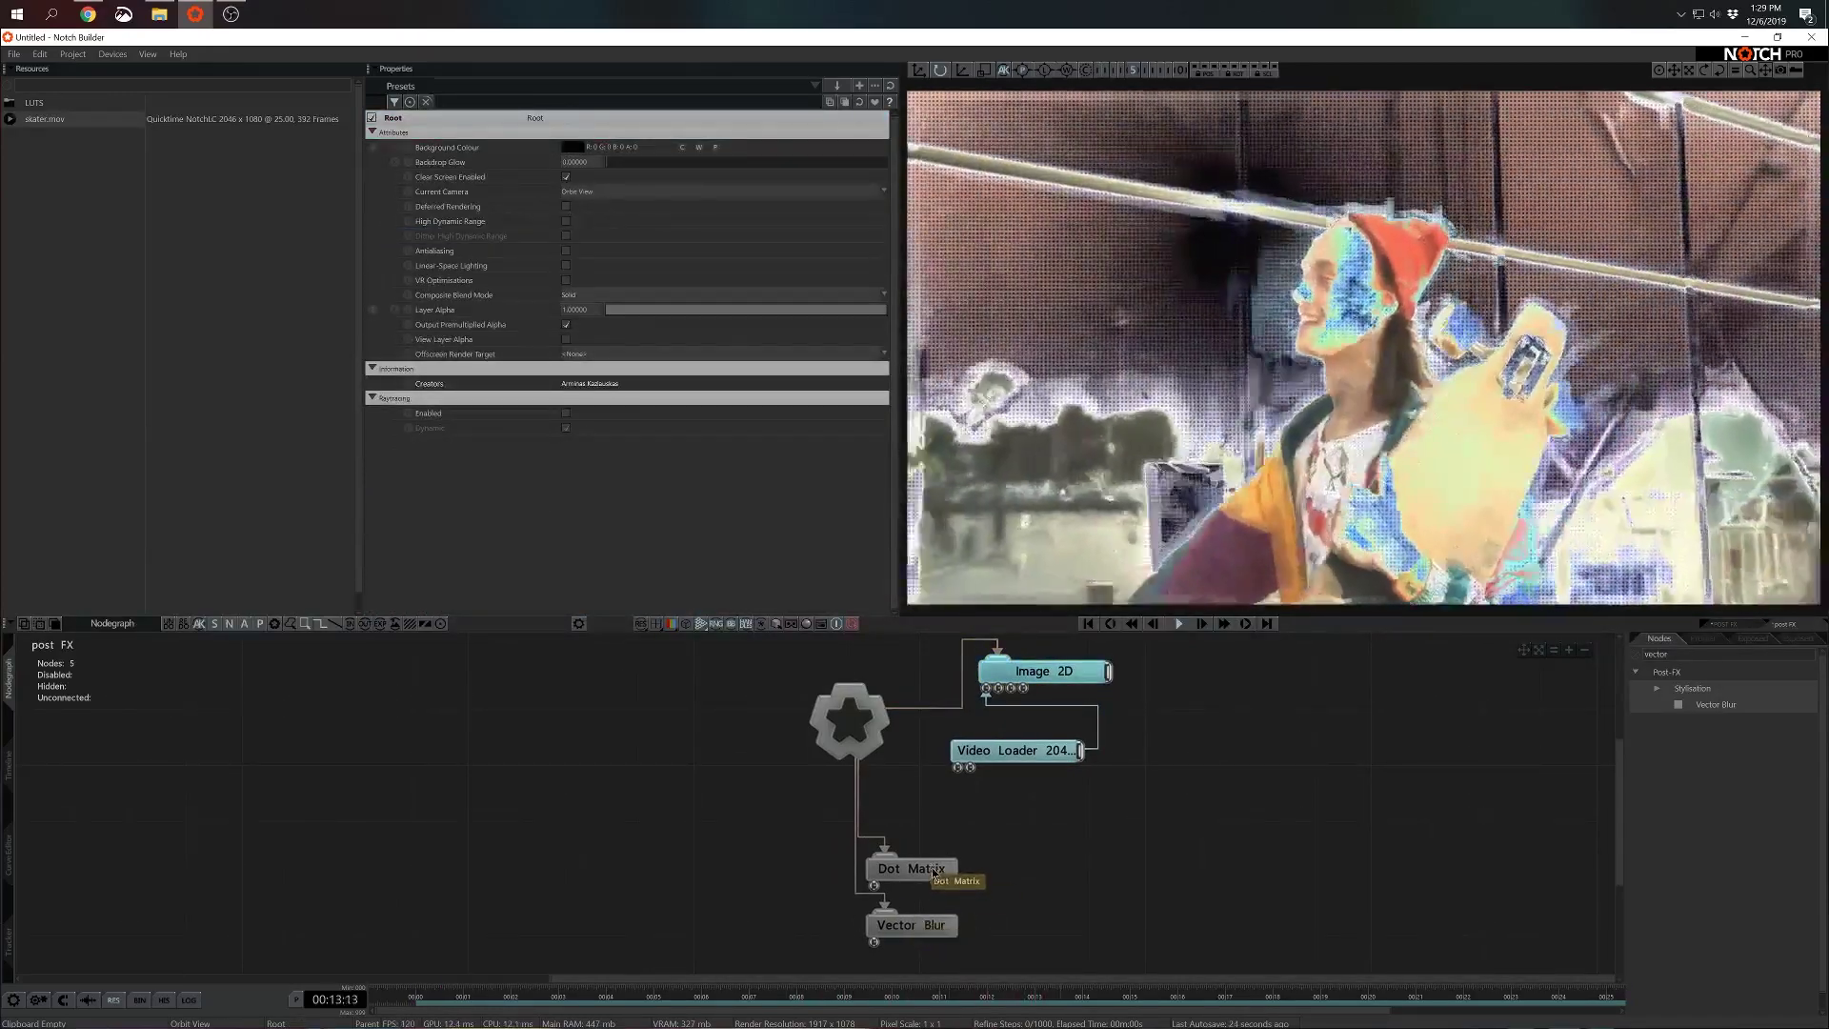
pyautogui.moveTo(913, 926)
pyautogui.mouseDown()
pyautogui.moveTo(924, 807)
pyautogui.moveTo(909, 930)
pyautogui.moveTo(925, 816)
pyautogui.moveTo(932, 942)
pyautogui.mouseUp()
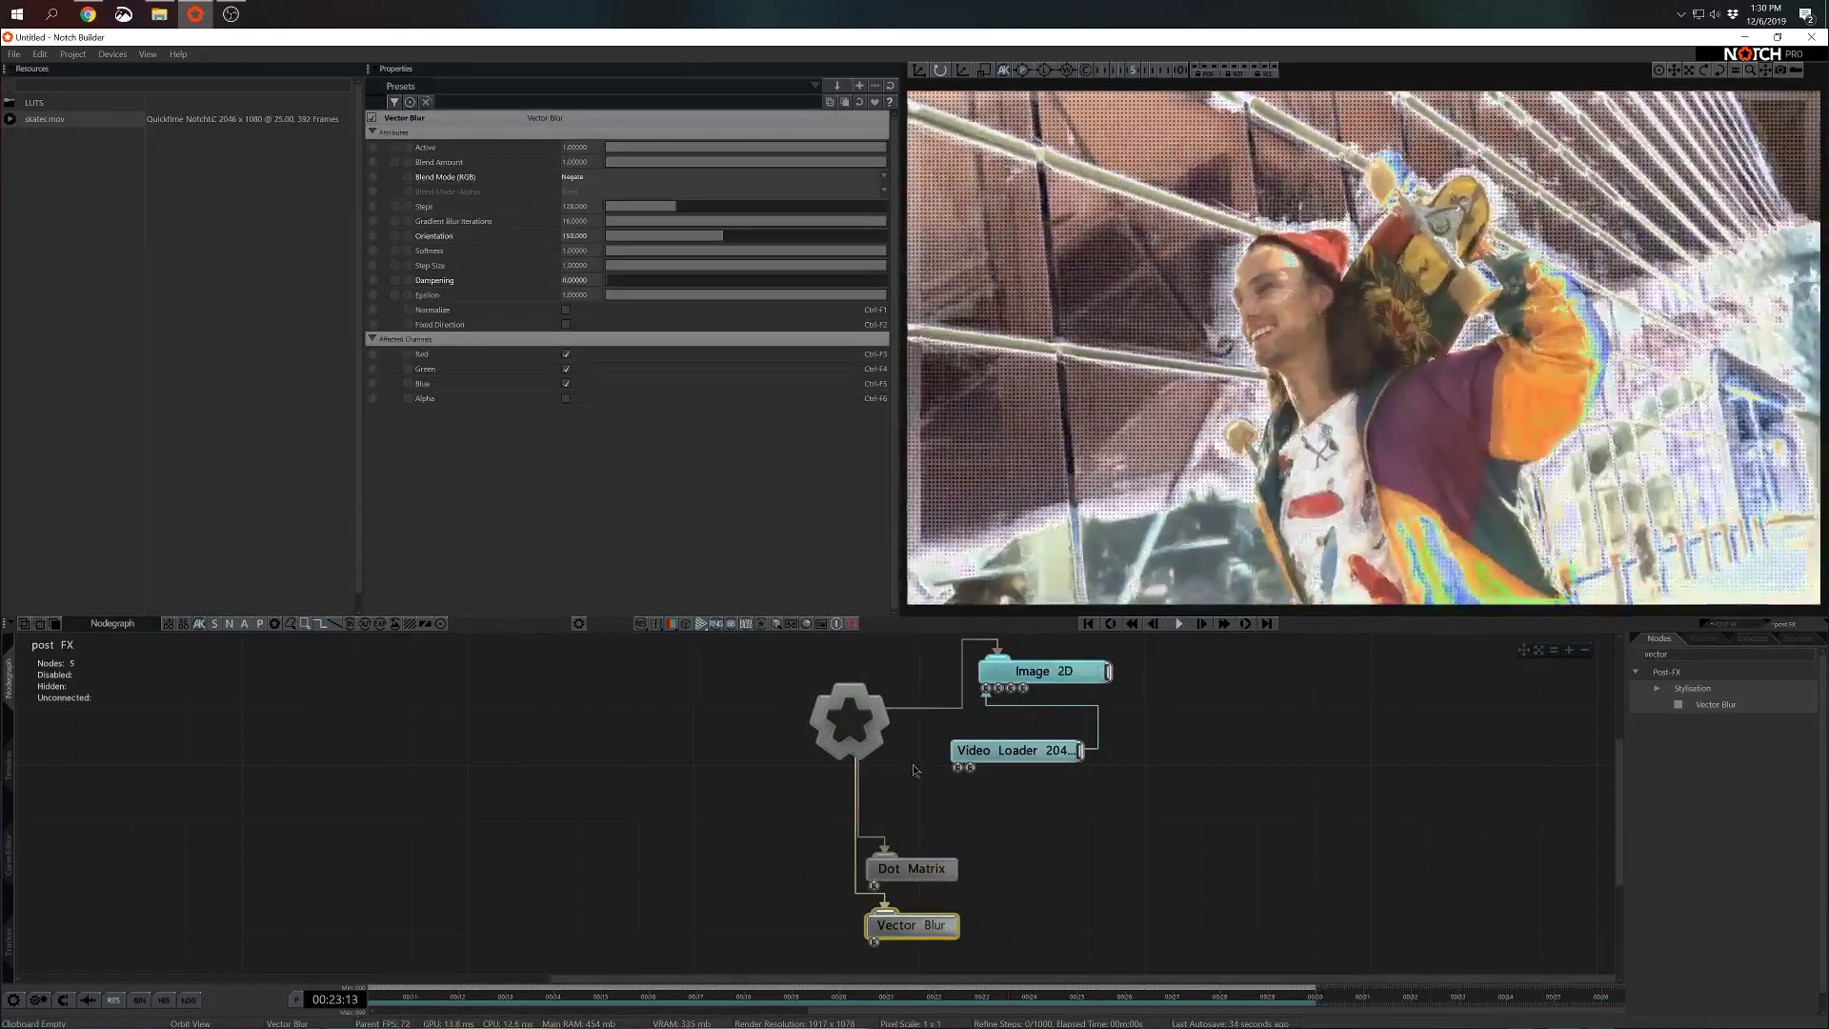
pyautogui.moveTo(903, 882); pyautogui.dragTo(886, 828, button='middle')
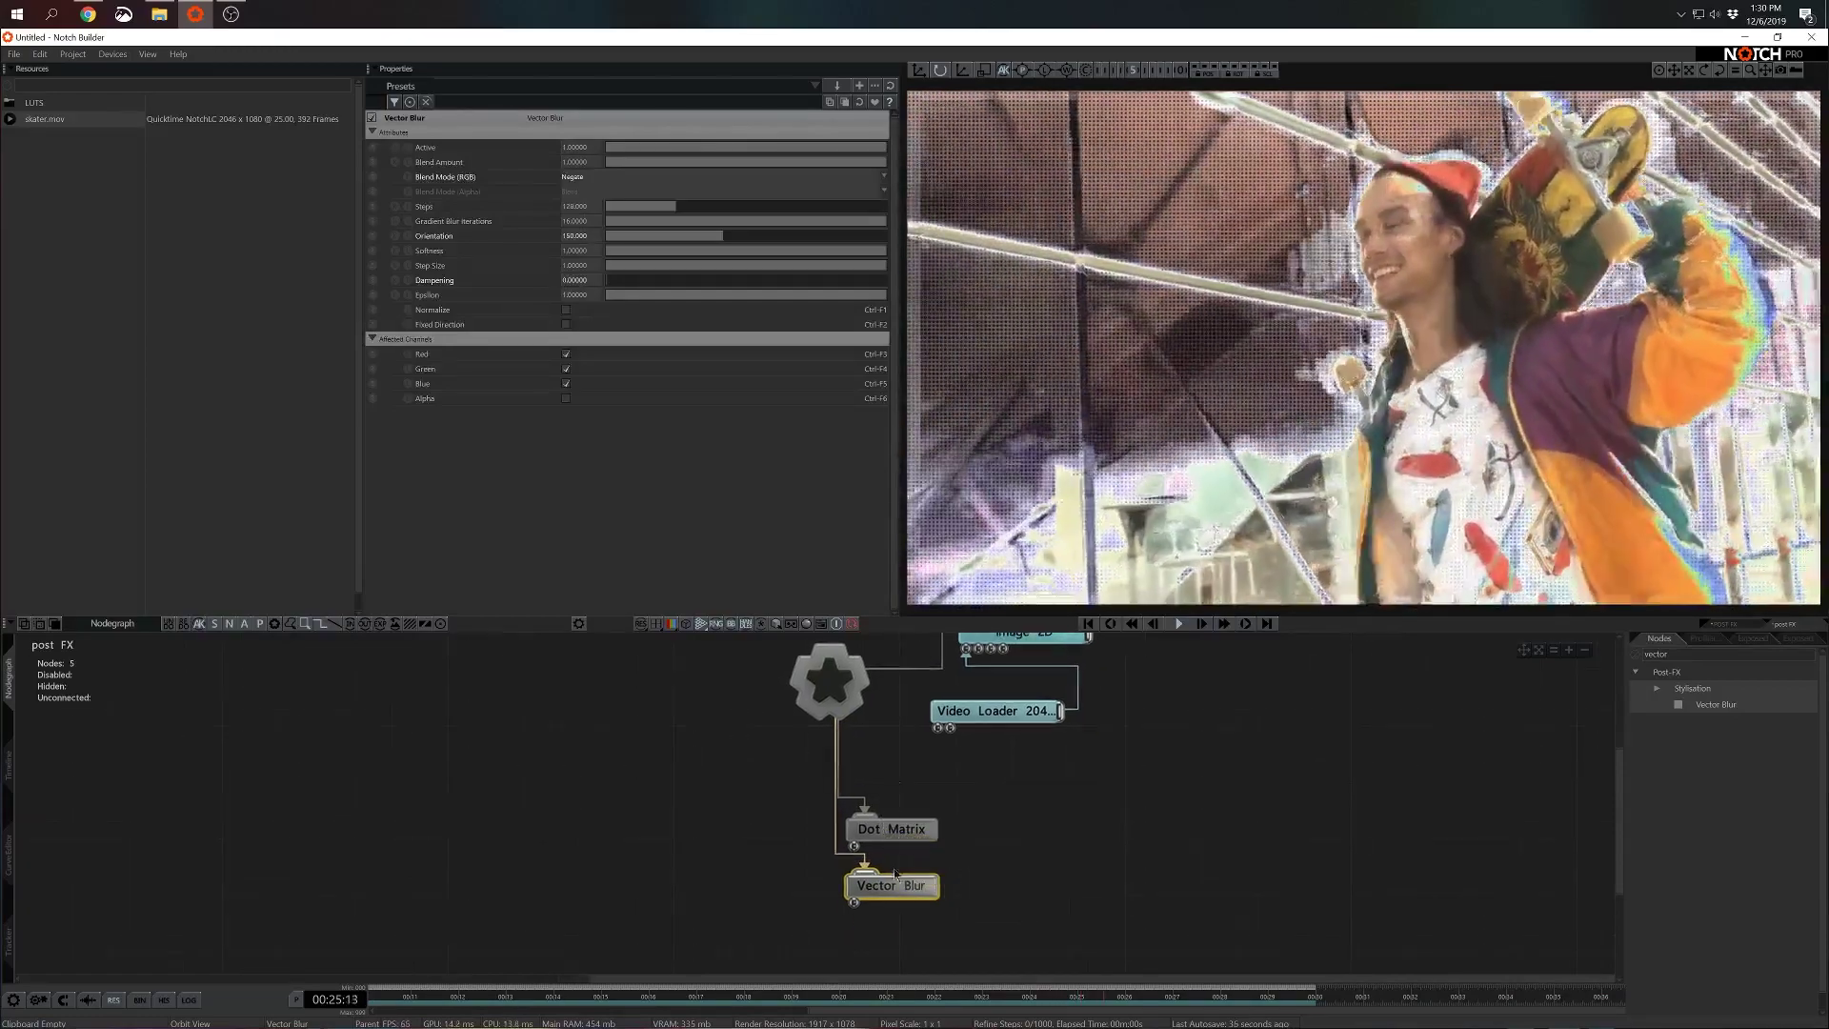
pyautogui.moveTo(894, 874); pyautogui.dragTo(915, 761)
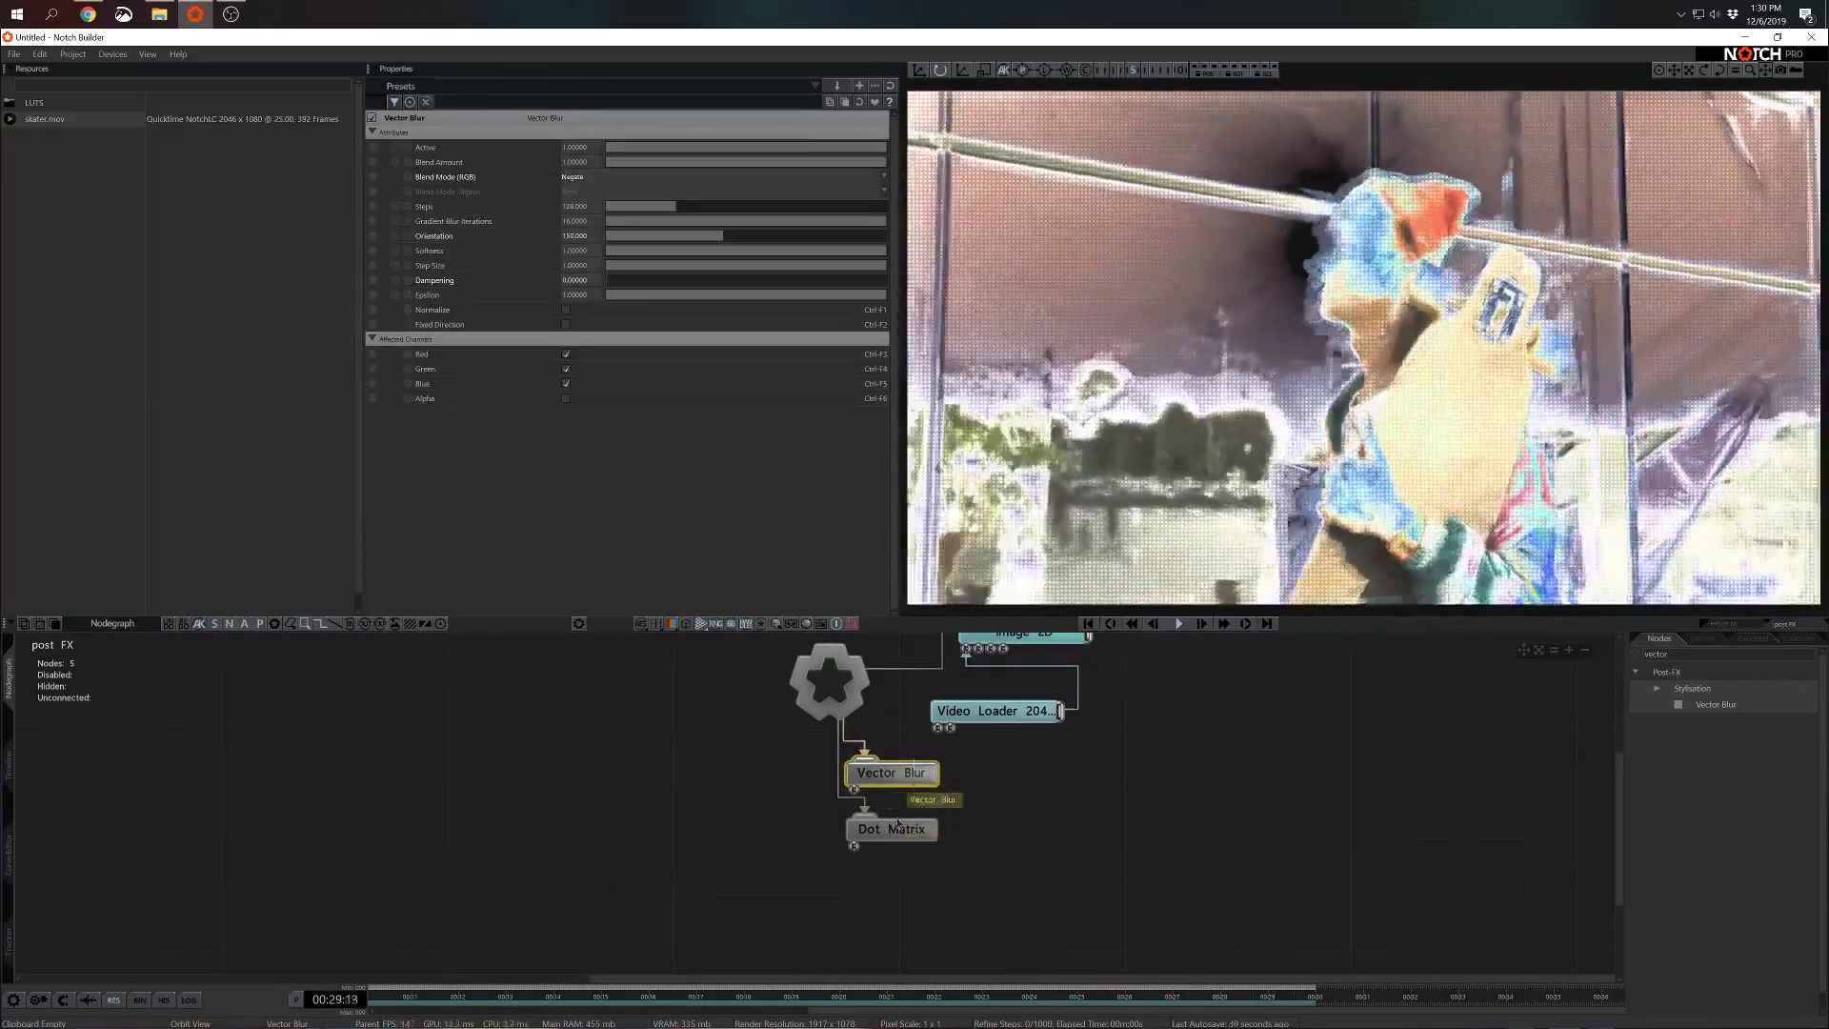
pyautogui.moveTo(914, 778); pyautogui.dragTo(893, 877)
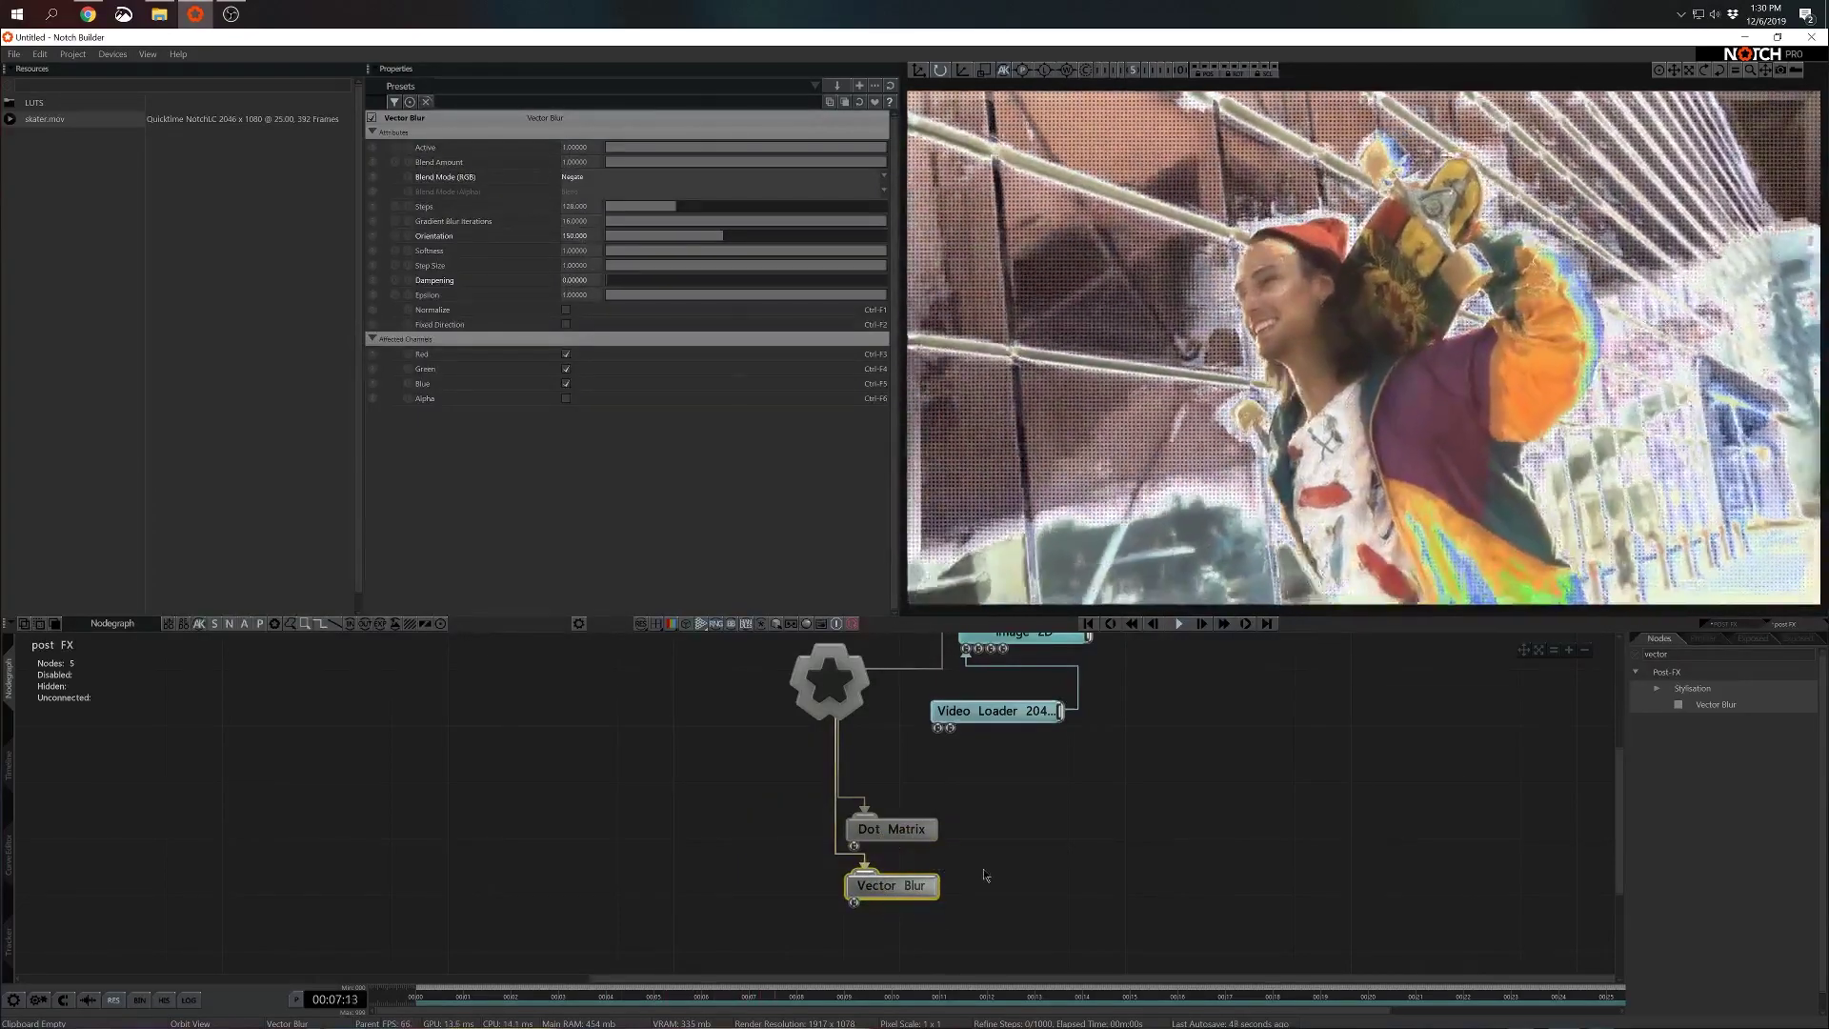
pyautogui.moveTo(971, 873); pyautogui.dragTo(956, 857, button='middle')
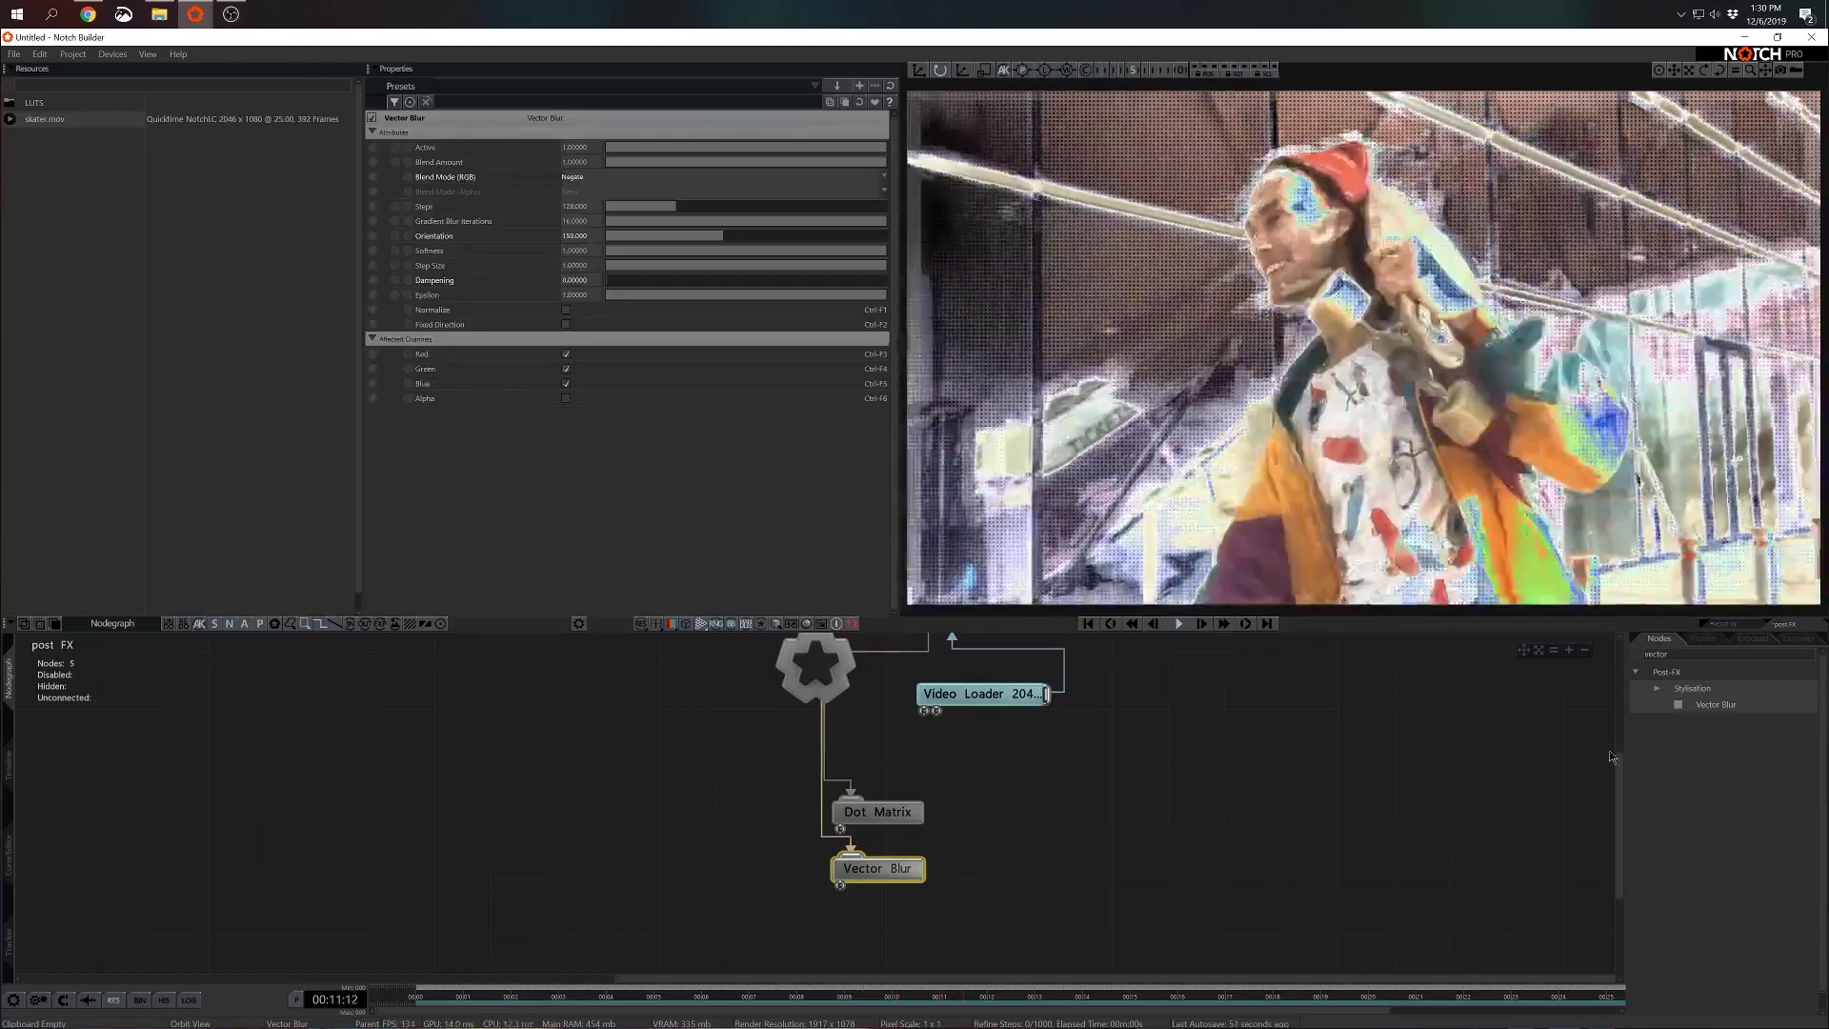
# Add an Edge Detect node from an 'edge' search and wire it below Vector Blur
pyautogui.write('edge')
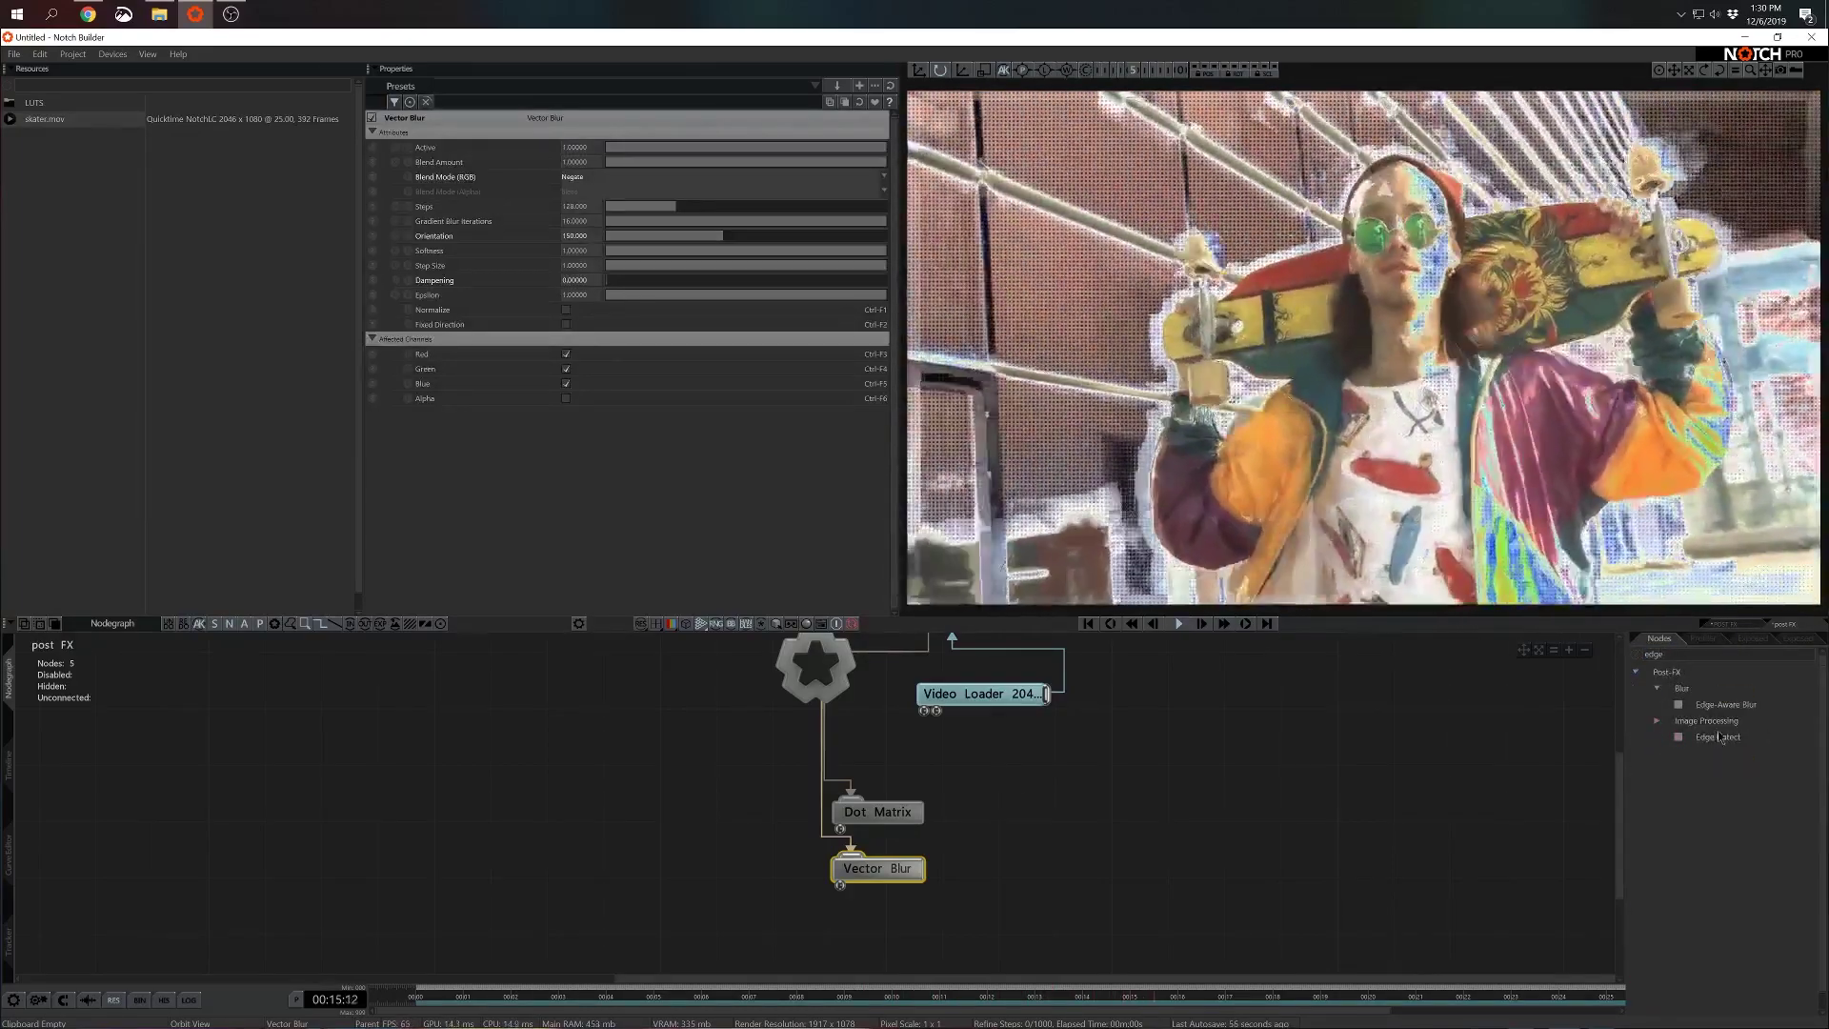
pyautogui.moveTo(1717, 737); pyautogui.dragTo(899, 922)
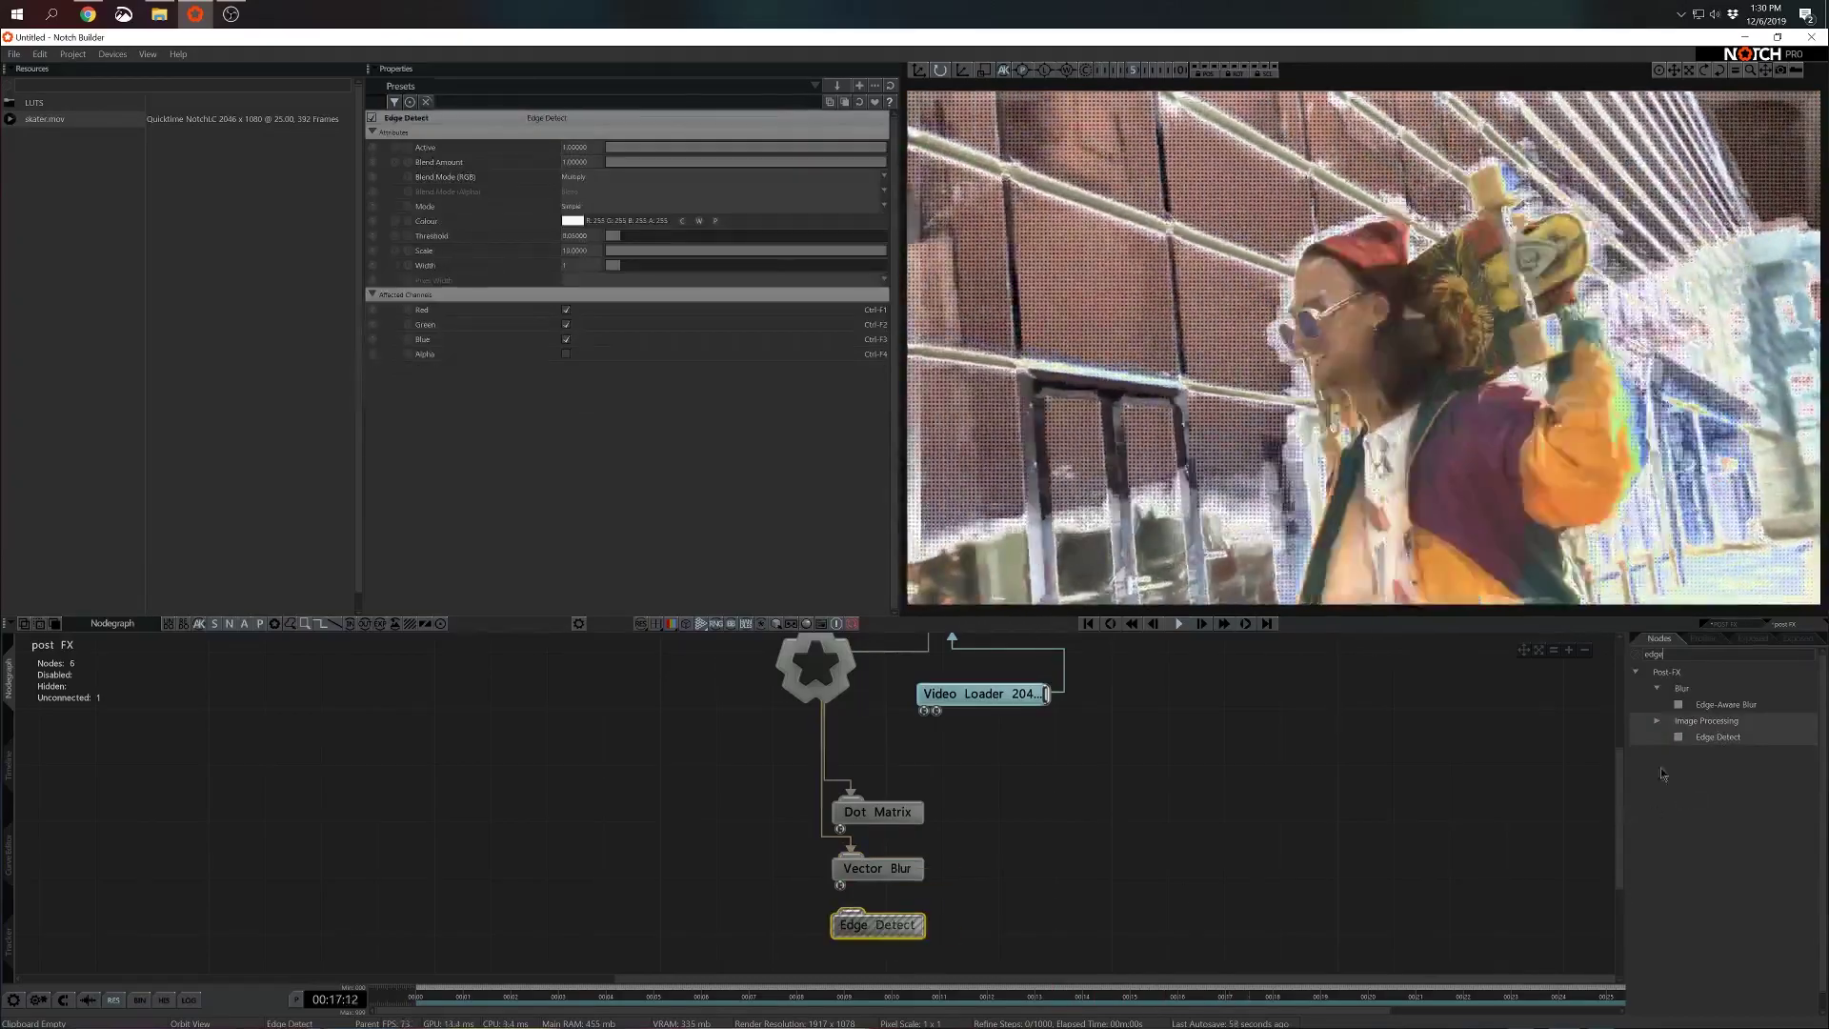
pyautogui.click(852, 933)
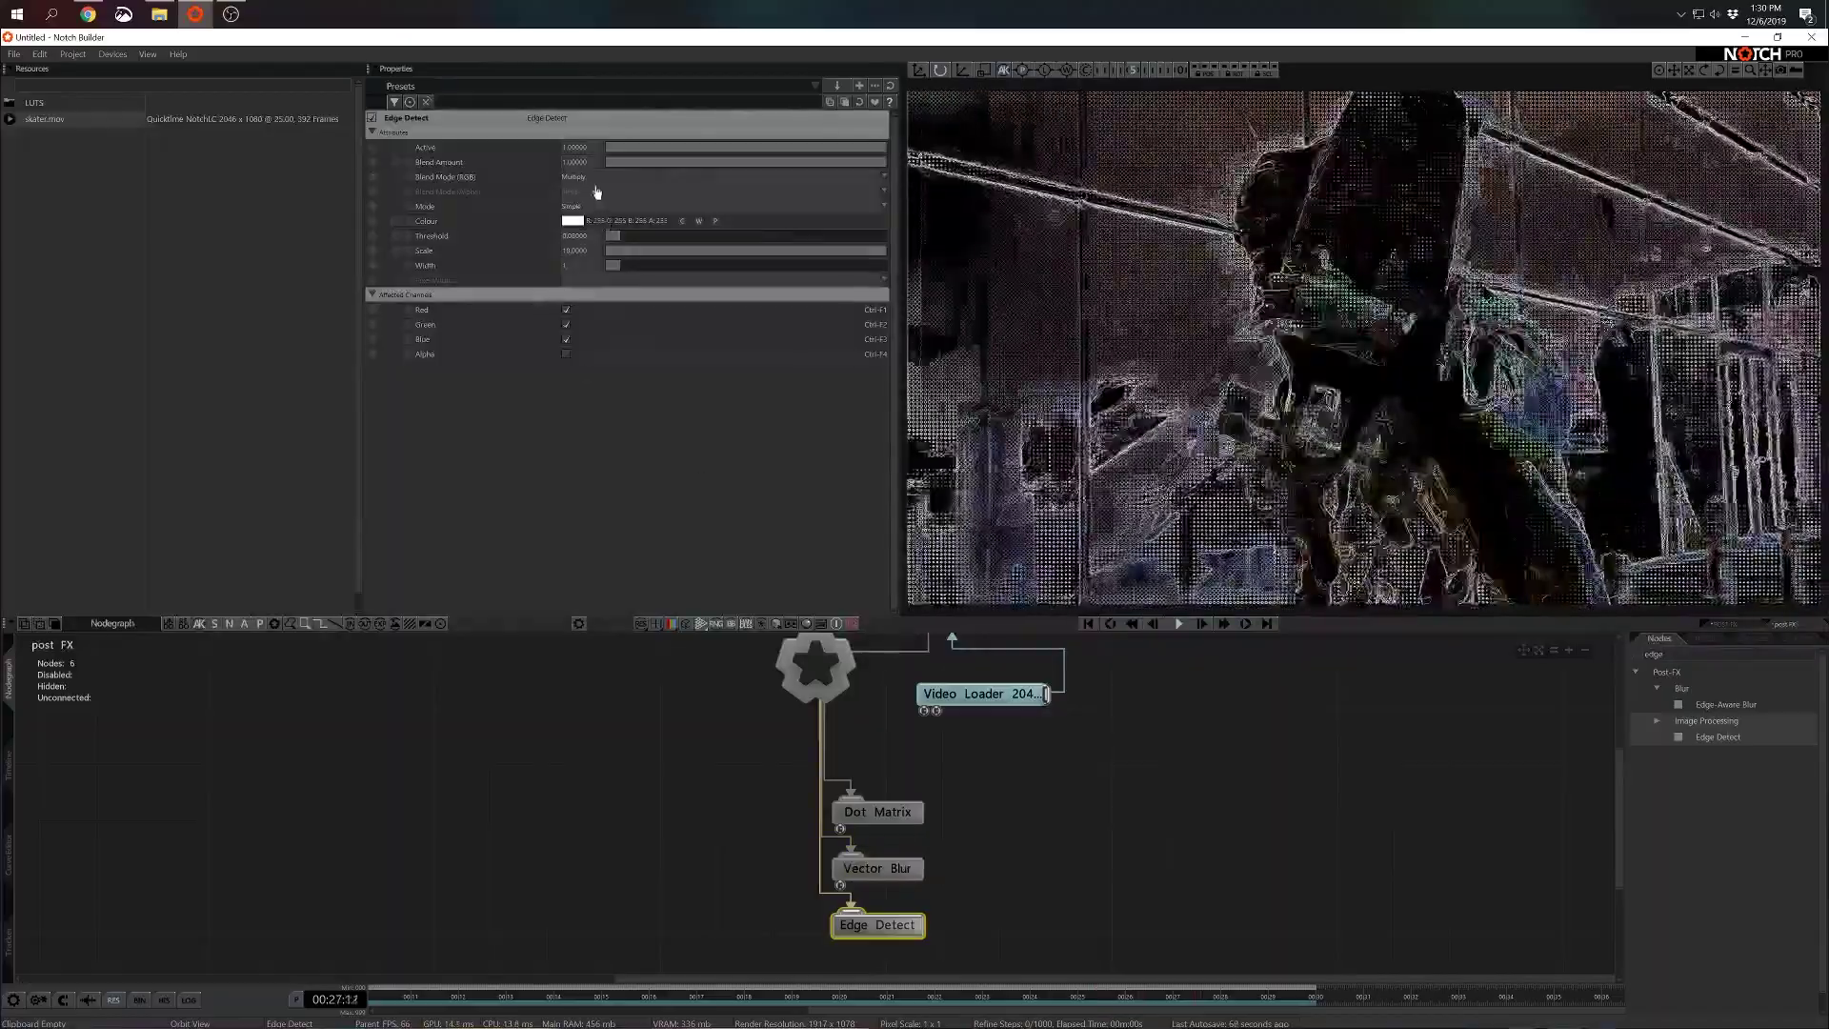
# Set Edge Detect's RGB blend mode to Additive and tint its edge colour light blue
pyautogui.click(594, 182)
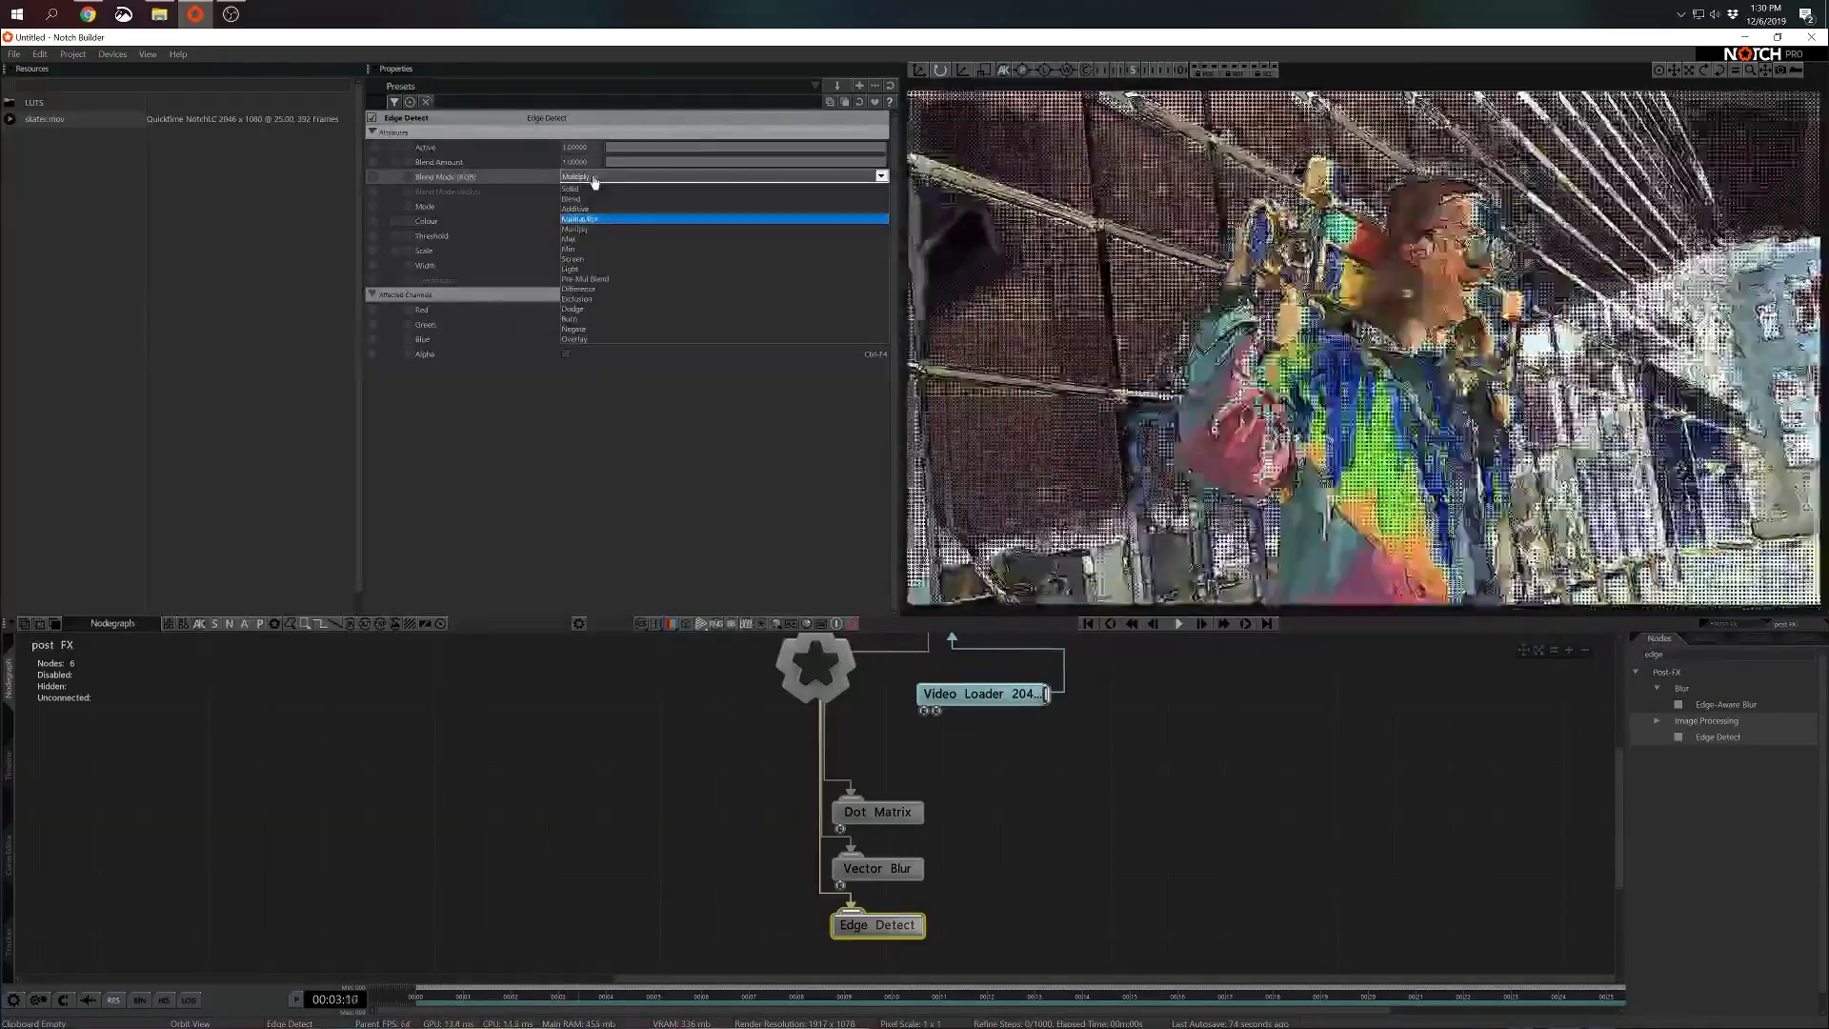
pyautogui.click(577, 208)
pyautogui.click(572, 221)
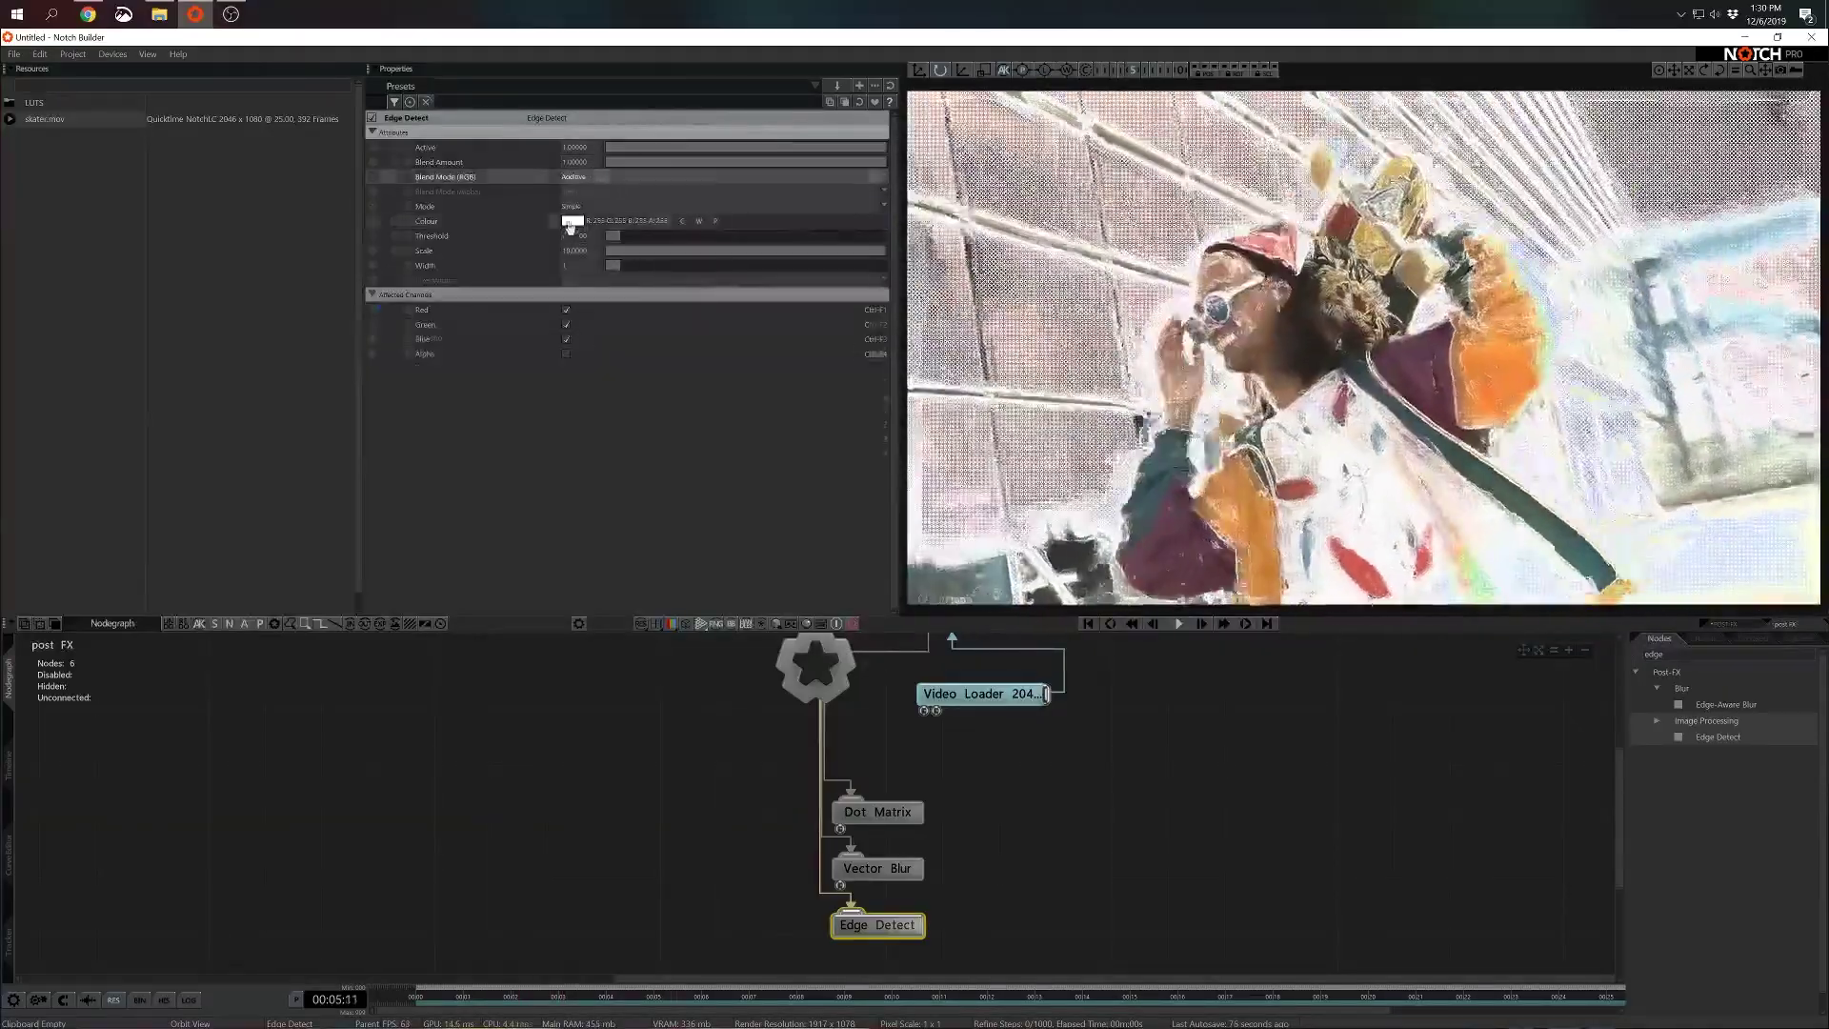
pyautogui.moveTo(410, 286)
pyautogui.mouseDown()
pyautogui.moveTo(387, 304)
pyautogui.moveTo(404, 297)
pyautogui.mouseUp()
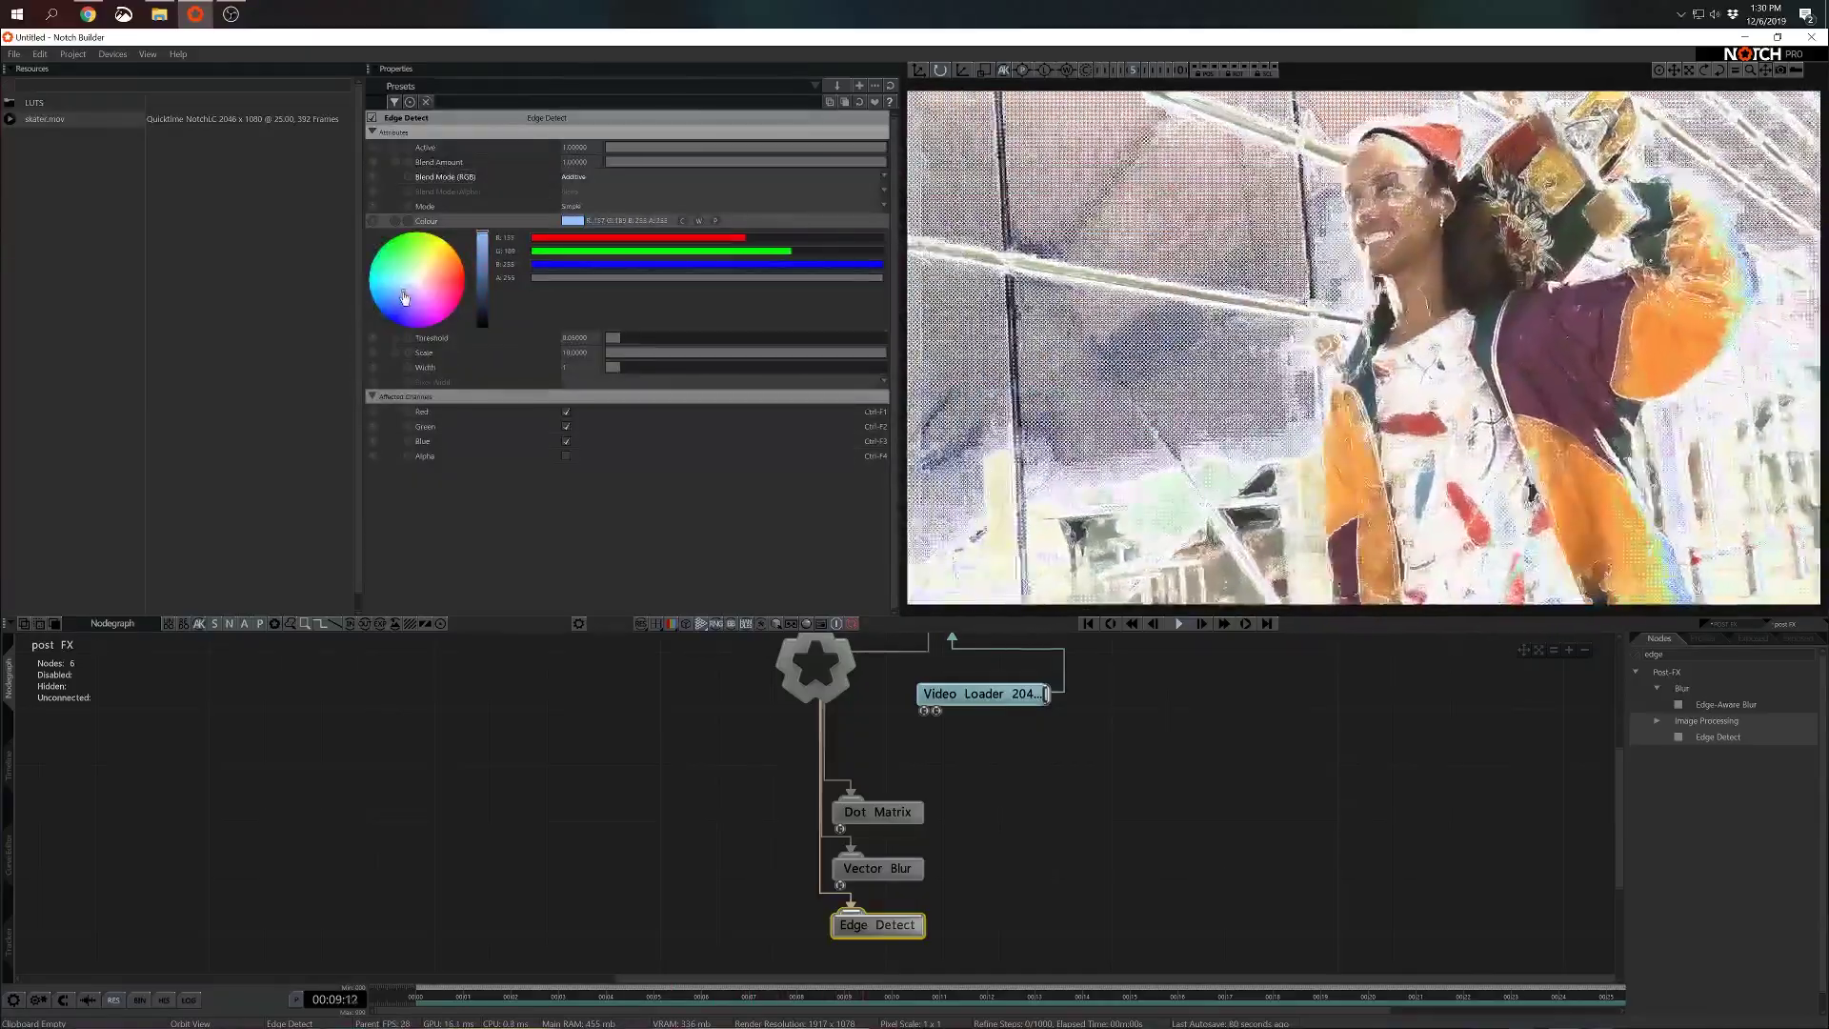
pyautogui.click(1002, 835)
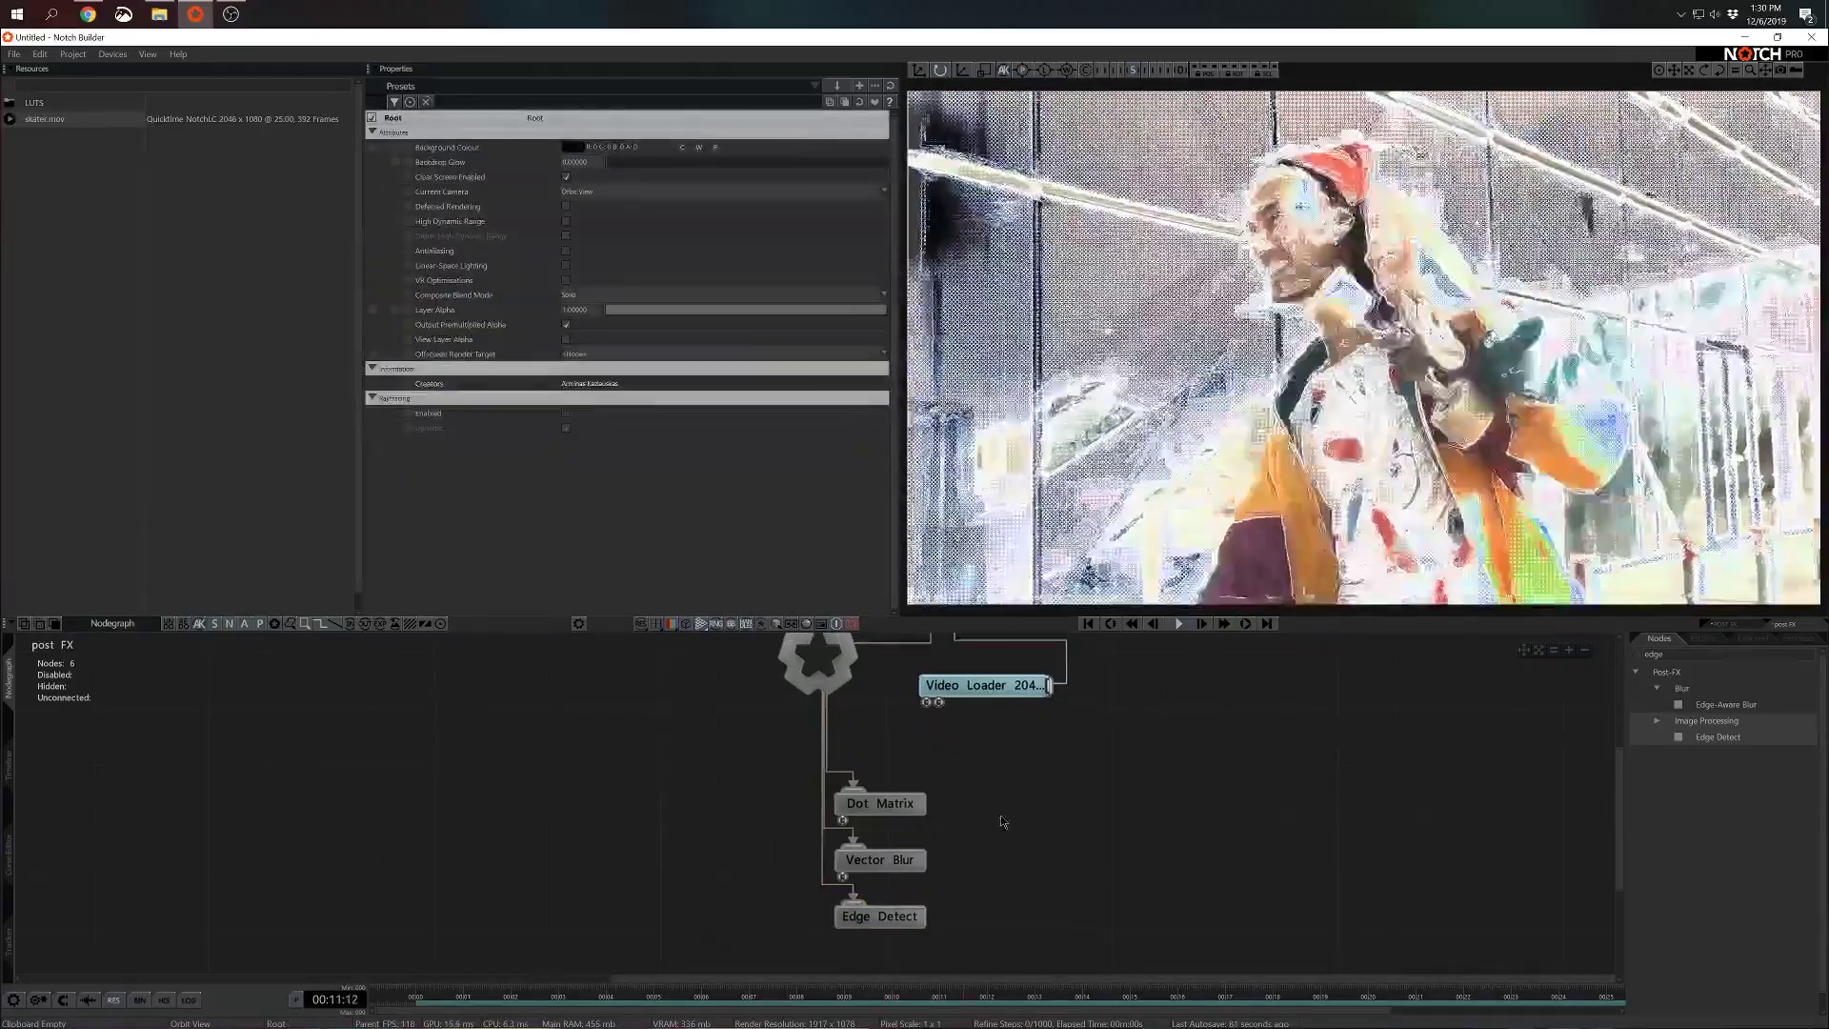
pyautogui.scroll(-2, 998, 808)
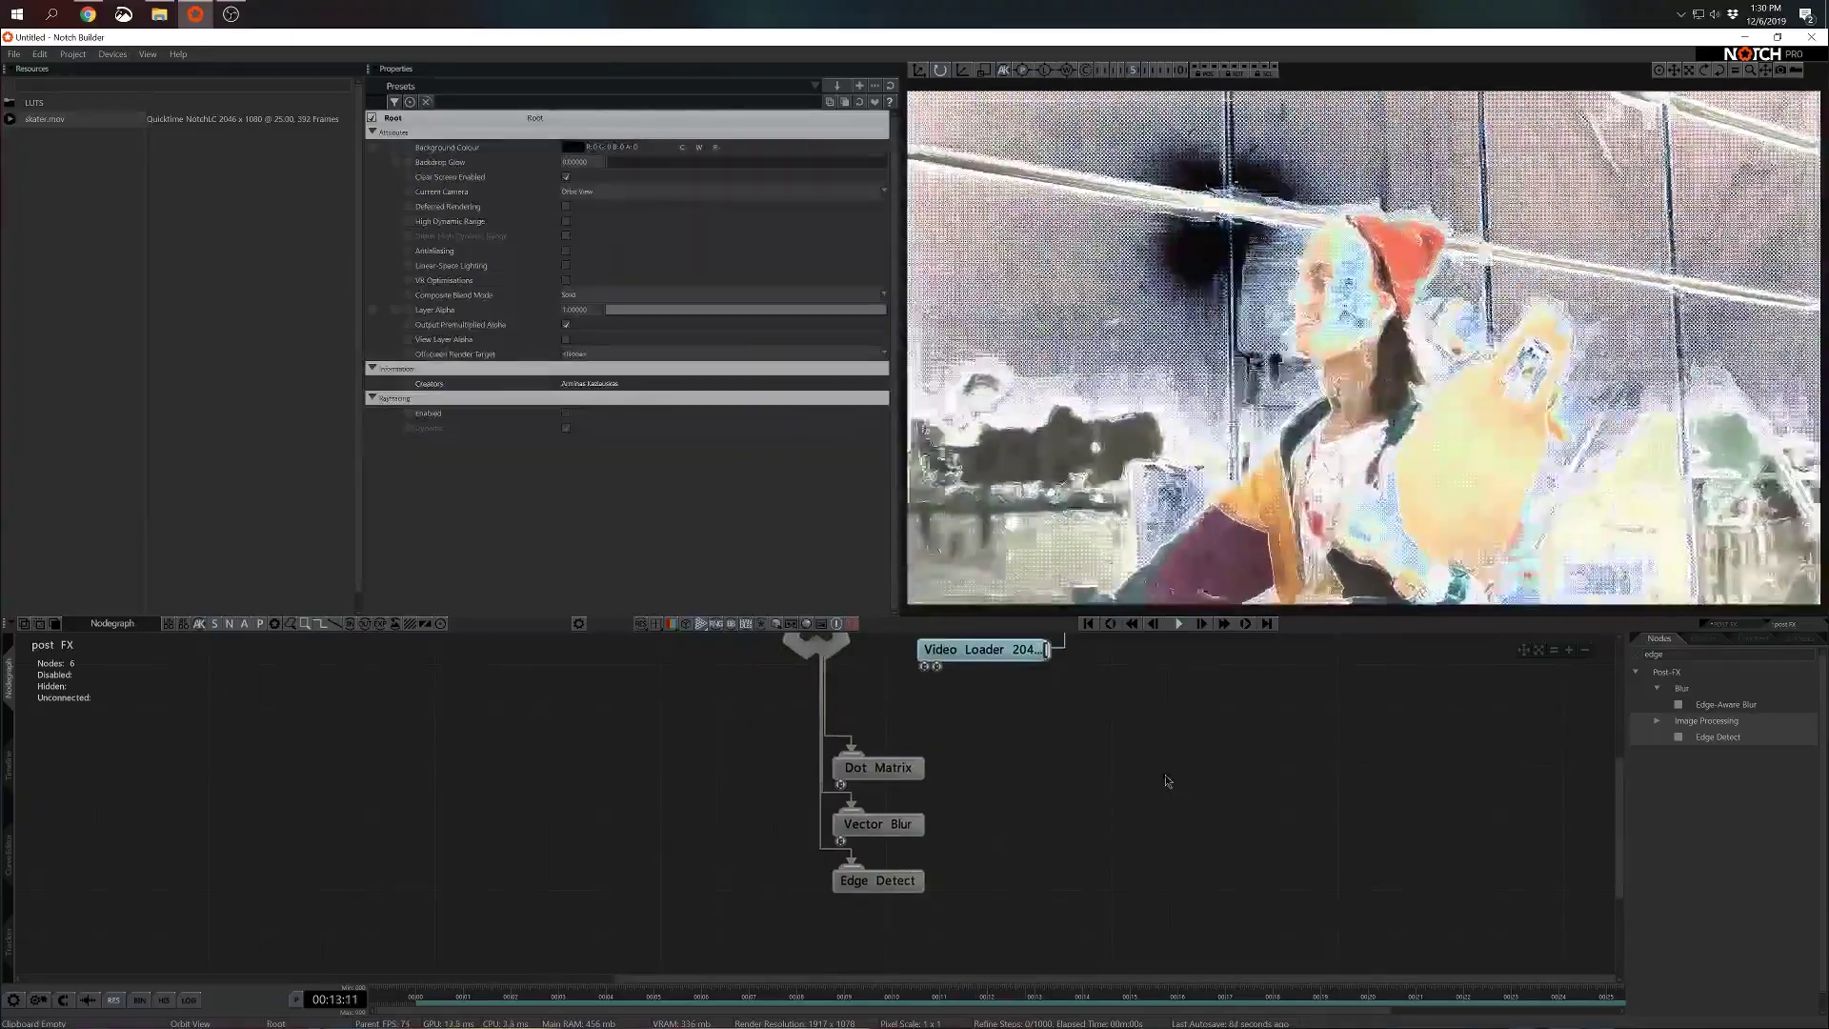
# Add a Threshold node from a 'thre' search and connect it below Edge Detect
pyautogui.write('thre')
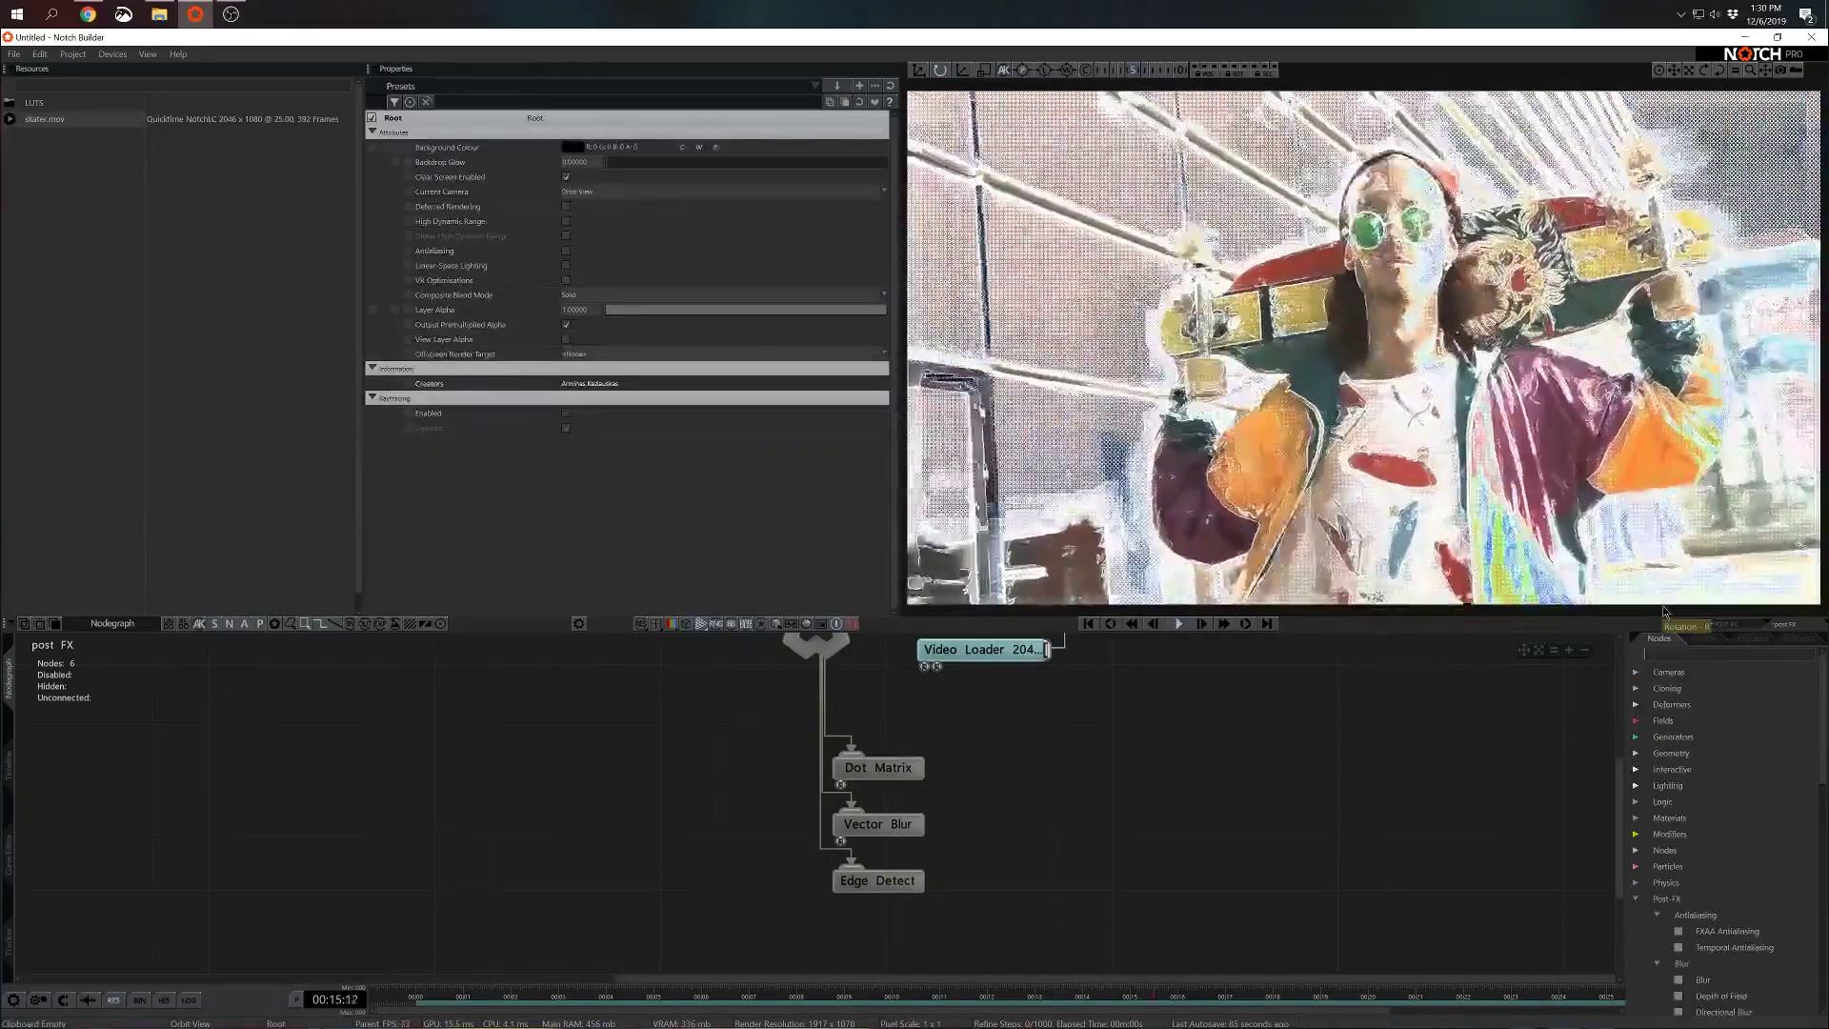
pyautogui.moveTo(1714, 704); pyautogui.dragTo(851, 931)
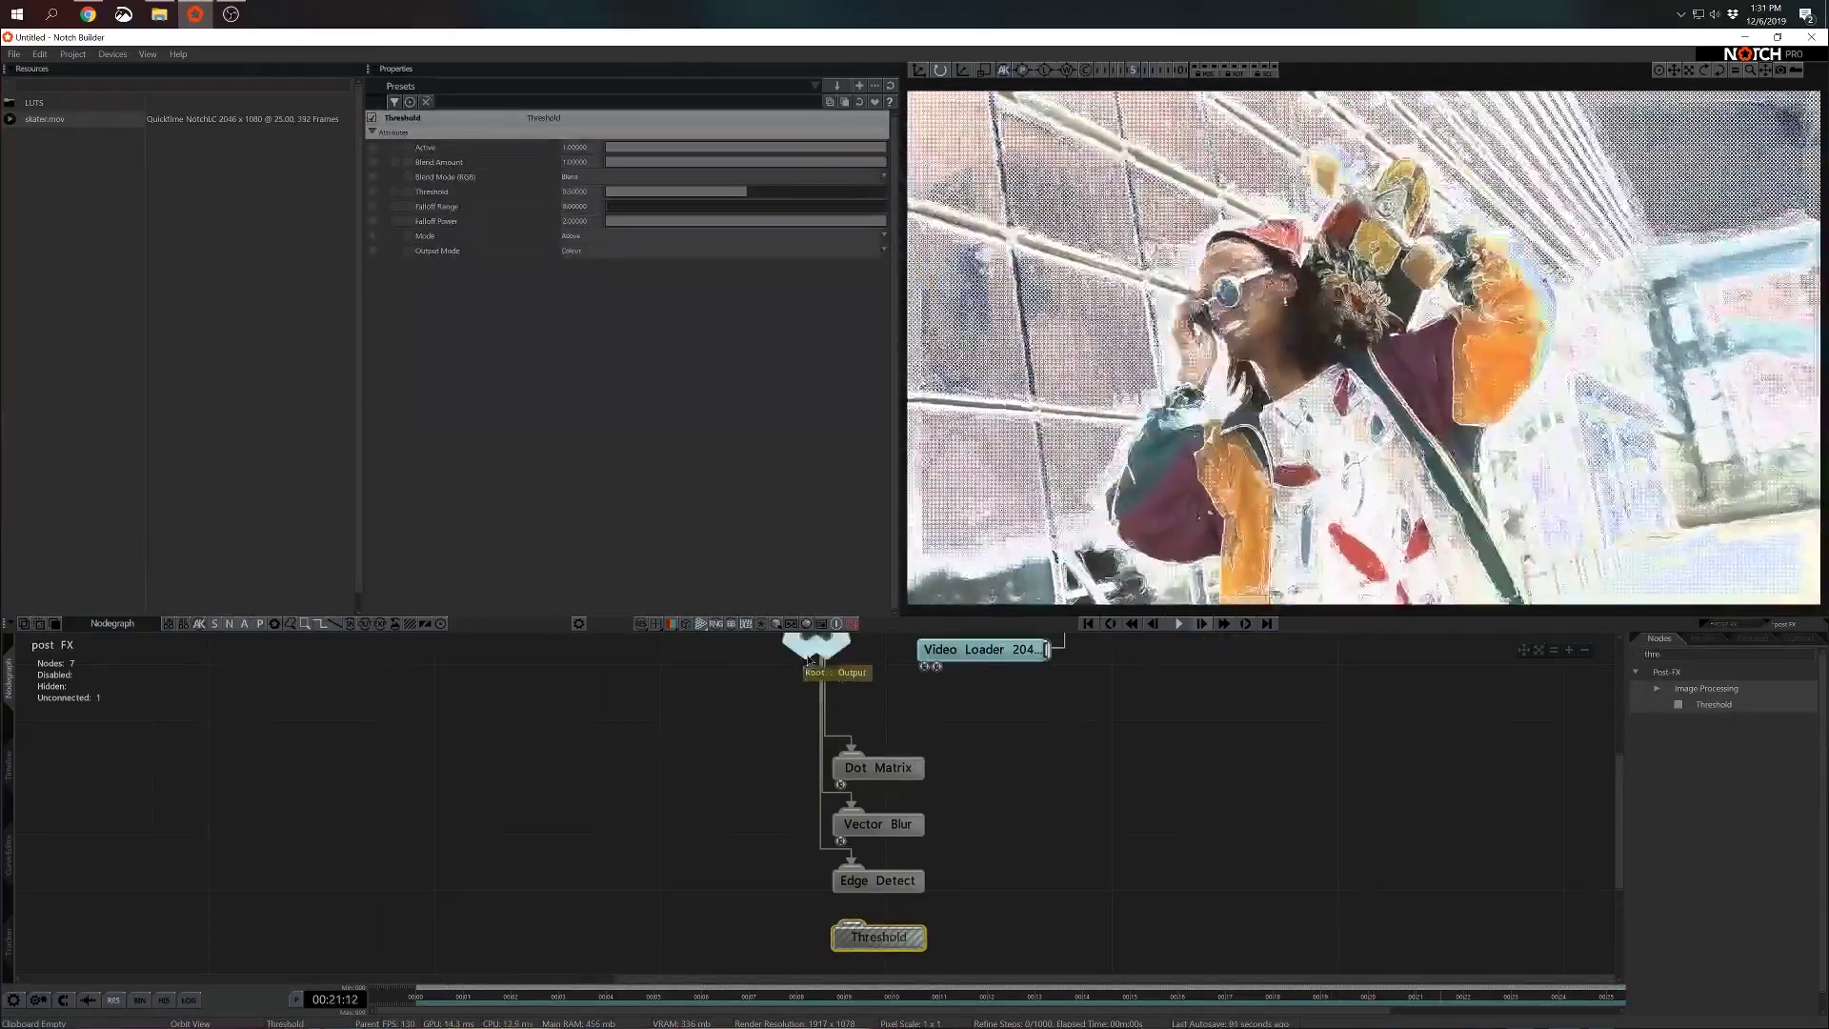
pyautogui.moveTo(815, 667); pyautogui.dragTo(866, 946)
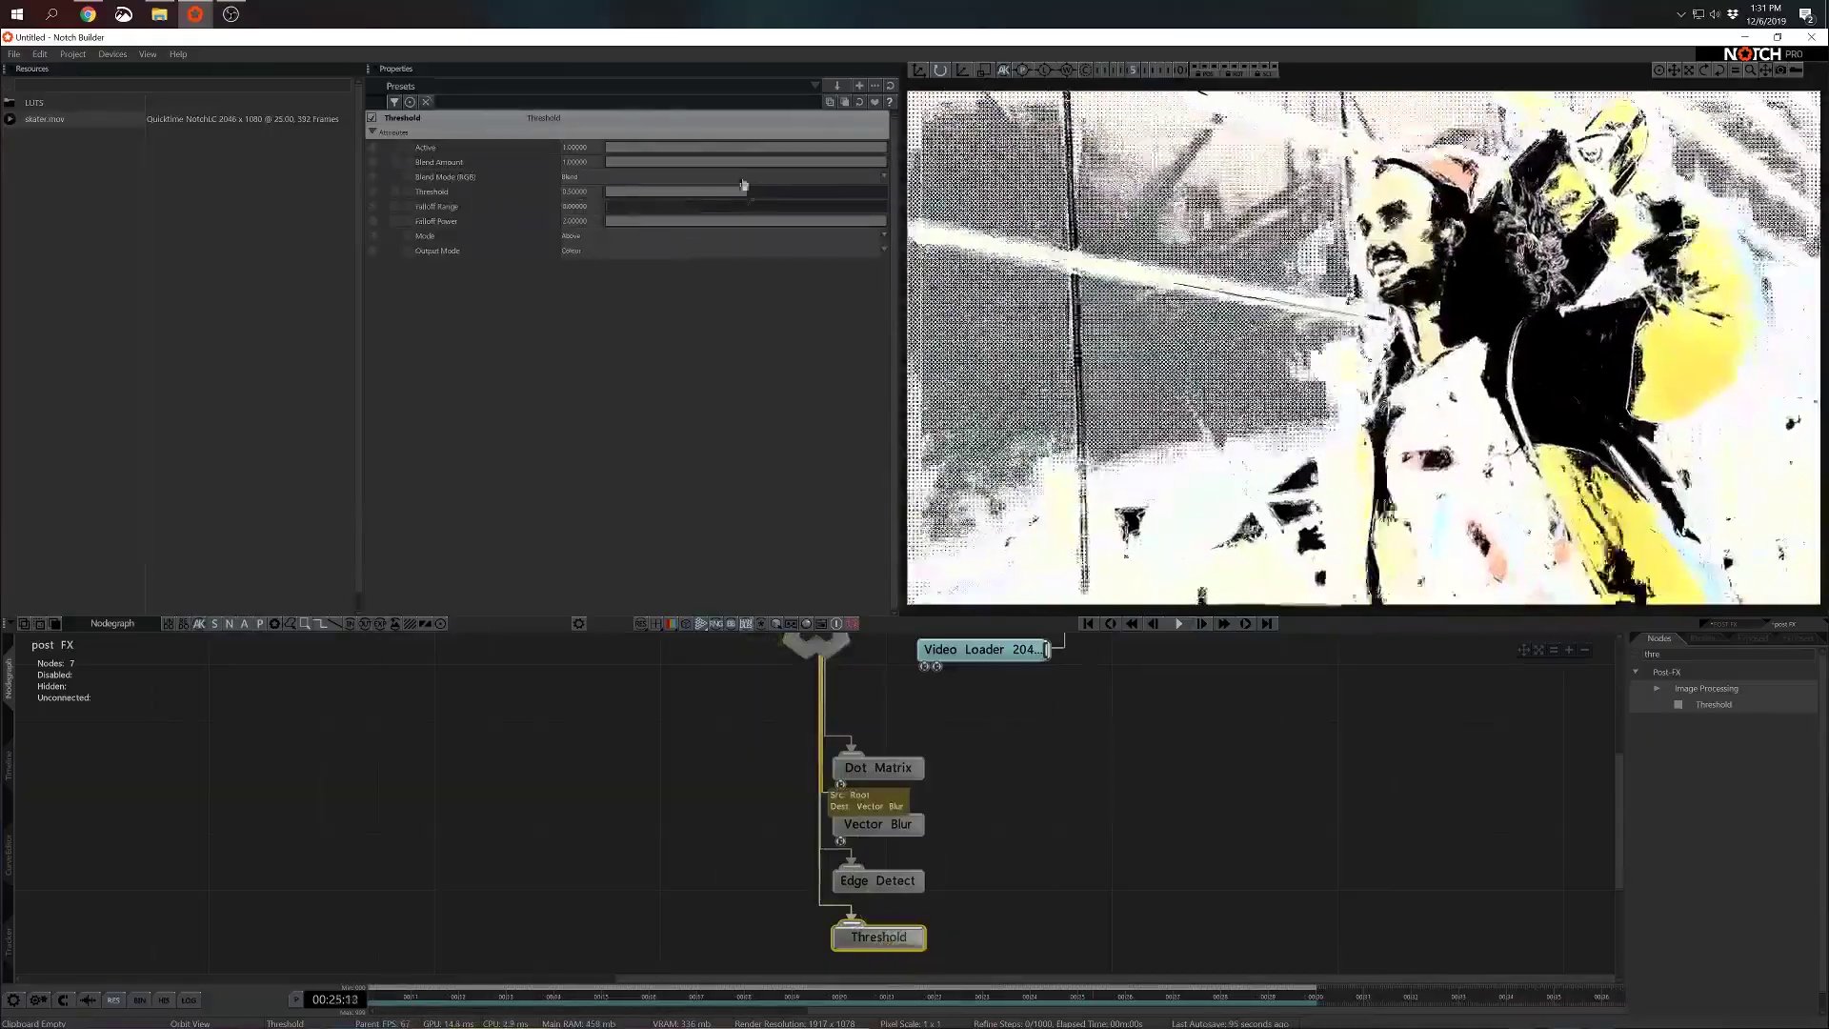
# Set Threshold's RGB blend mode to Multiply after comparing it with Subtractive
pyautogui.click(639, 177)
pyautogui.press('Down')
pyautogui.press('Down')
pyautogui.press('Down')
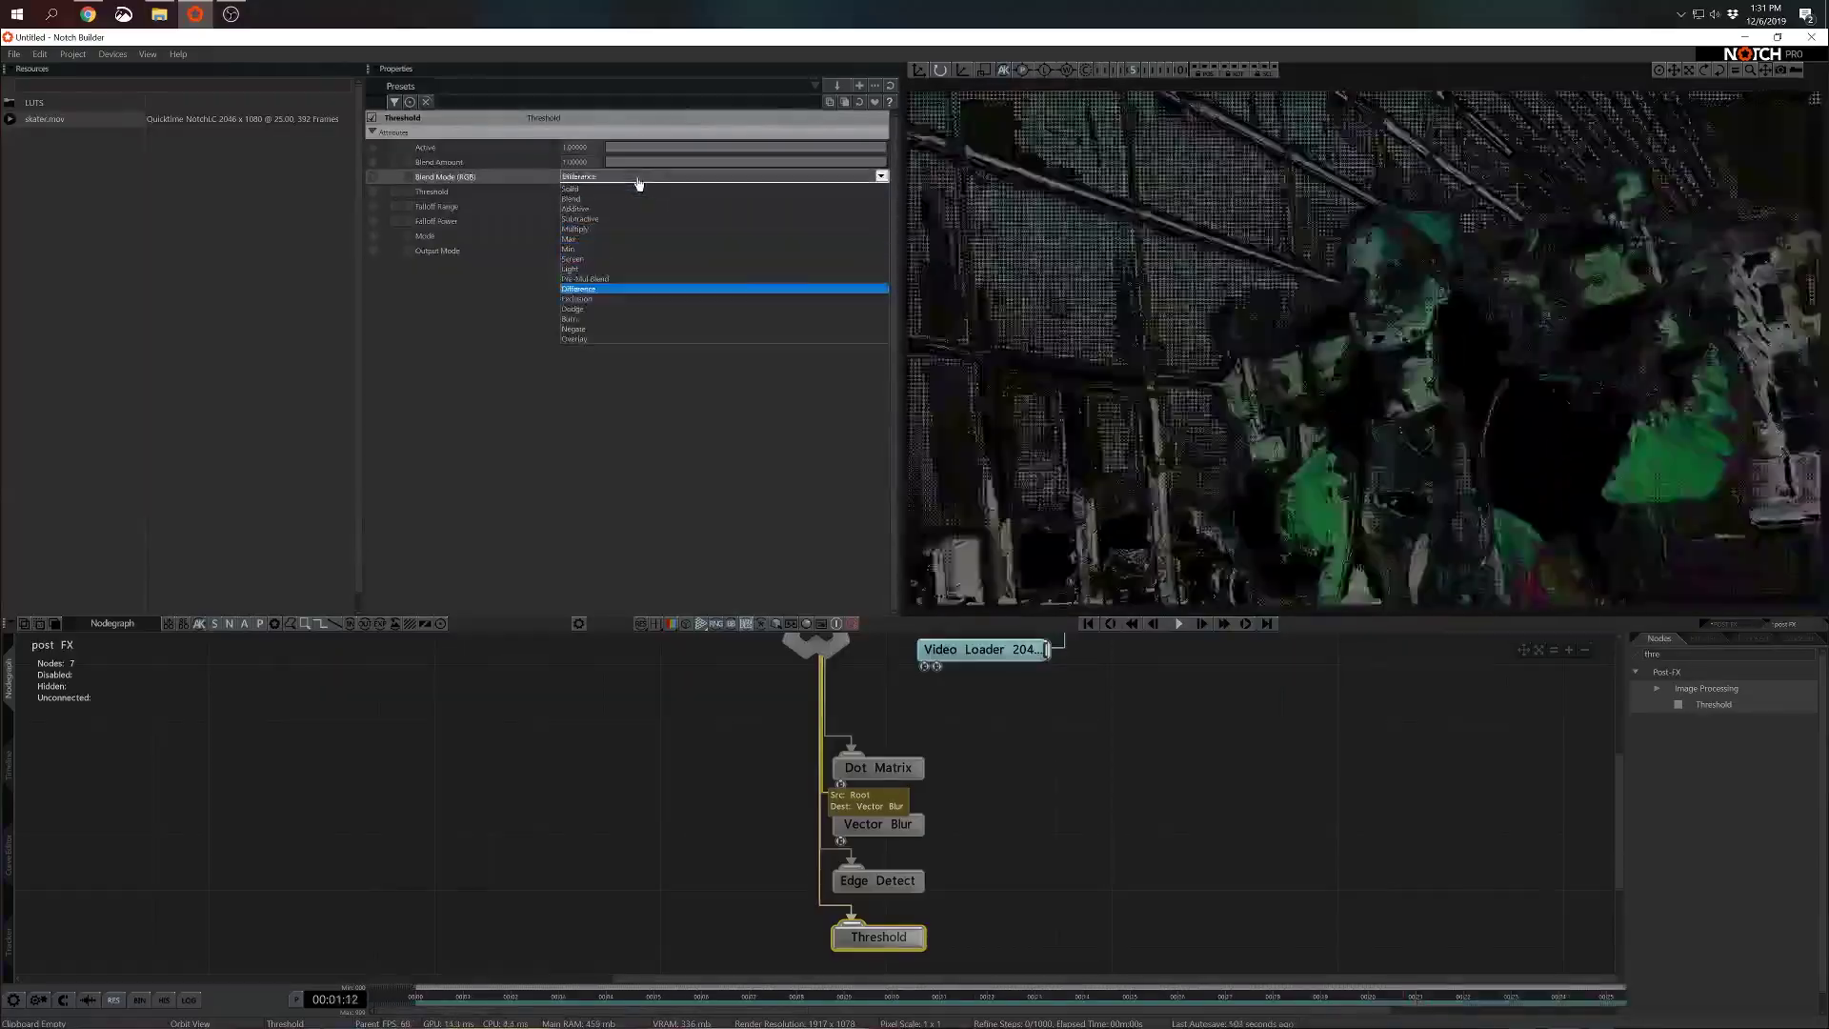
pyautogui.press('Up')
pyautogui.press('Up')
pyautogui.press('Up')
pyautogui.press('Up')
pyautogui.press('Up')
pyautogui.press('Up')
pyautogui.press('Up')
pyautogui.press('Down')
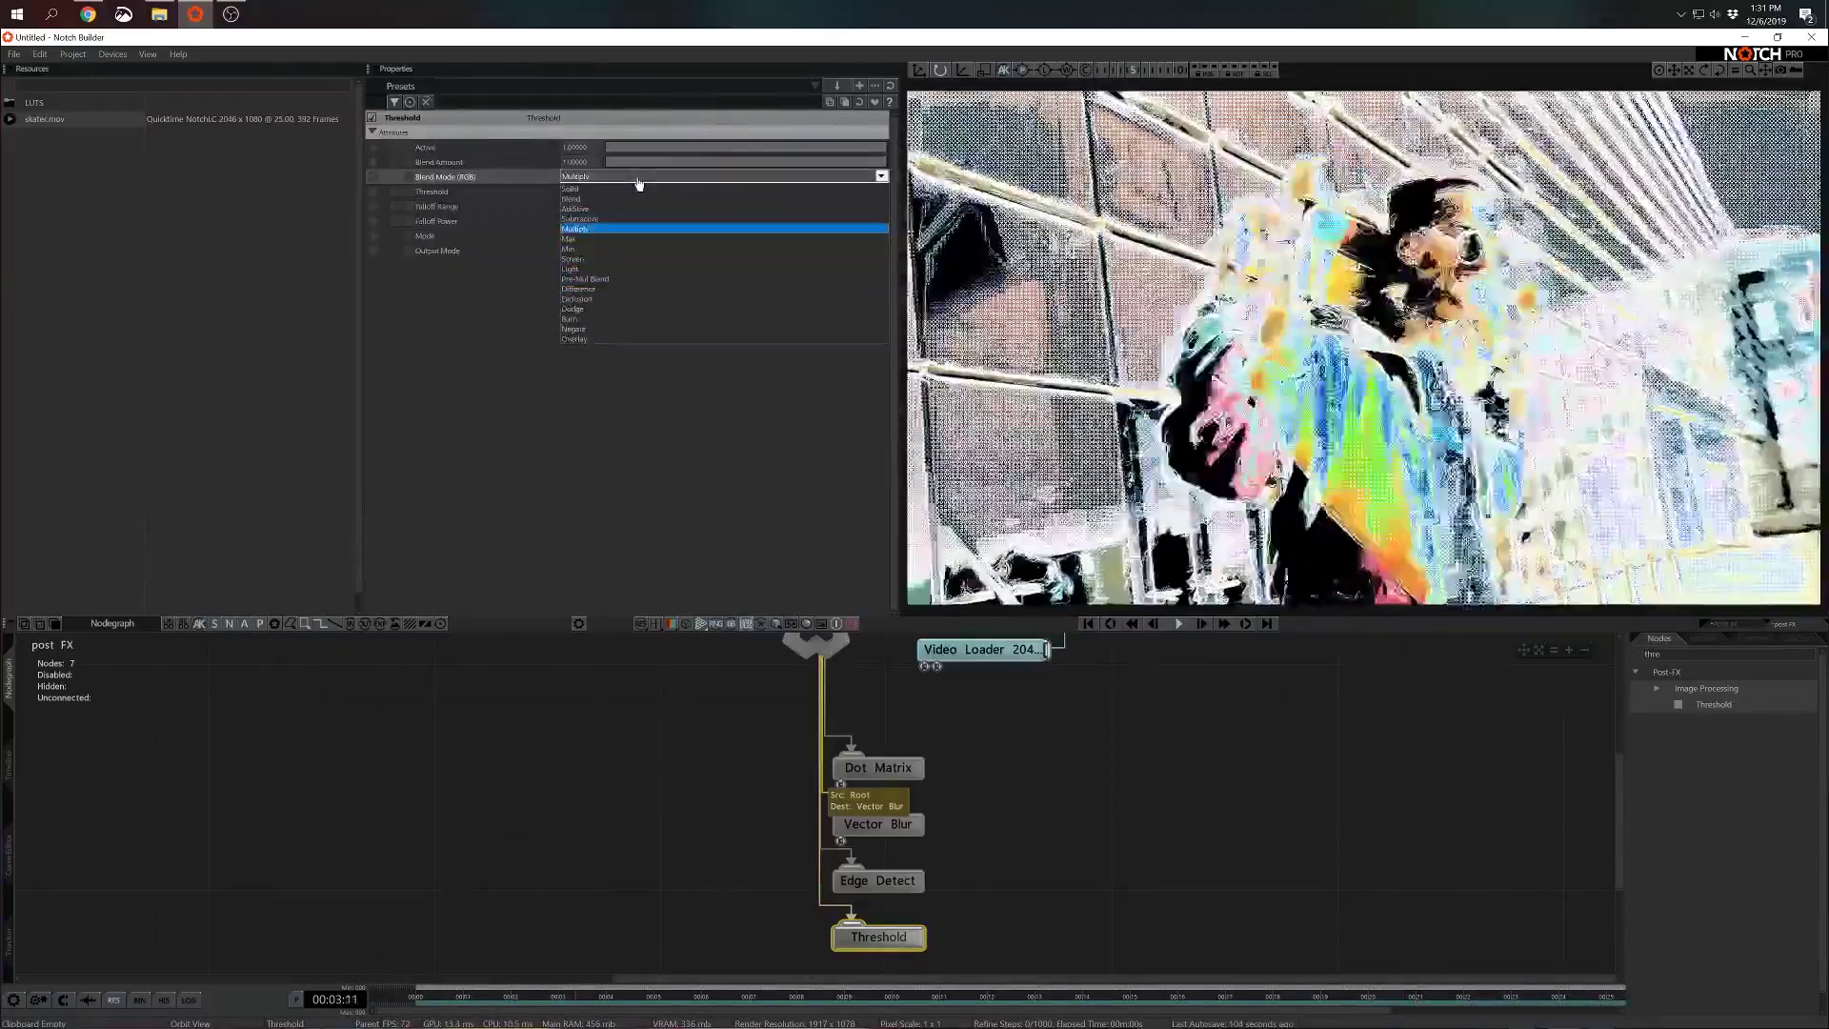
pyautogui.press('Return')
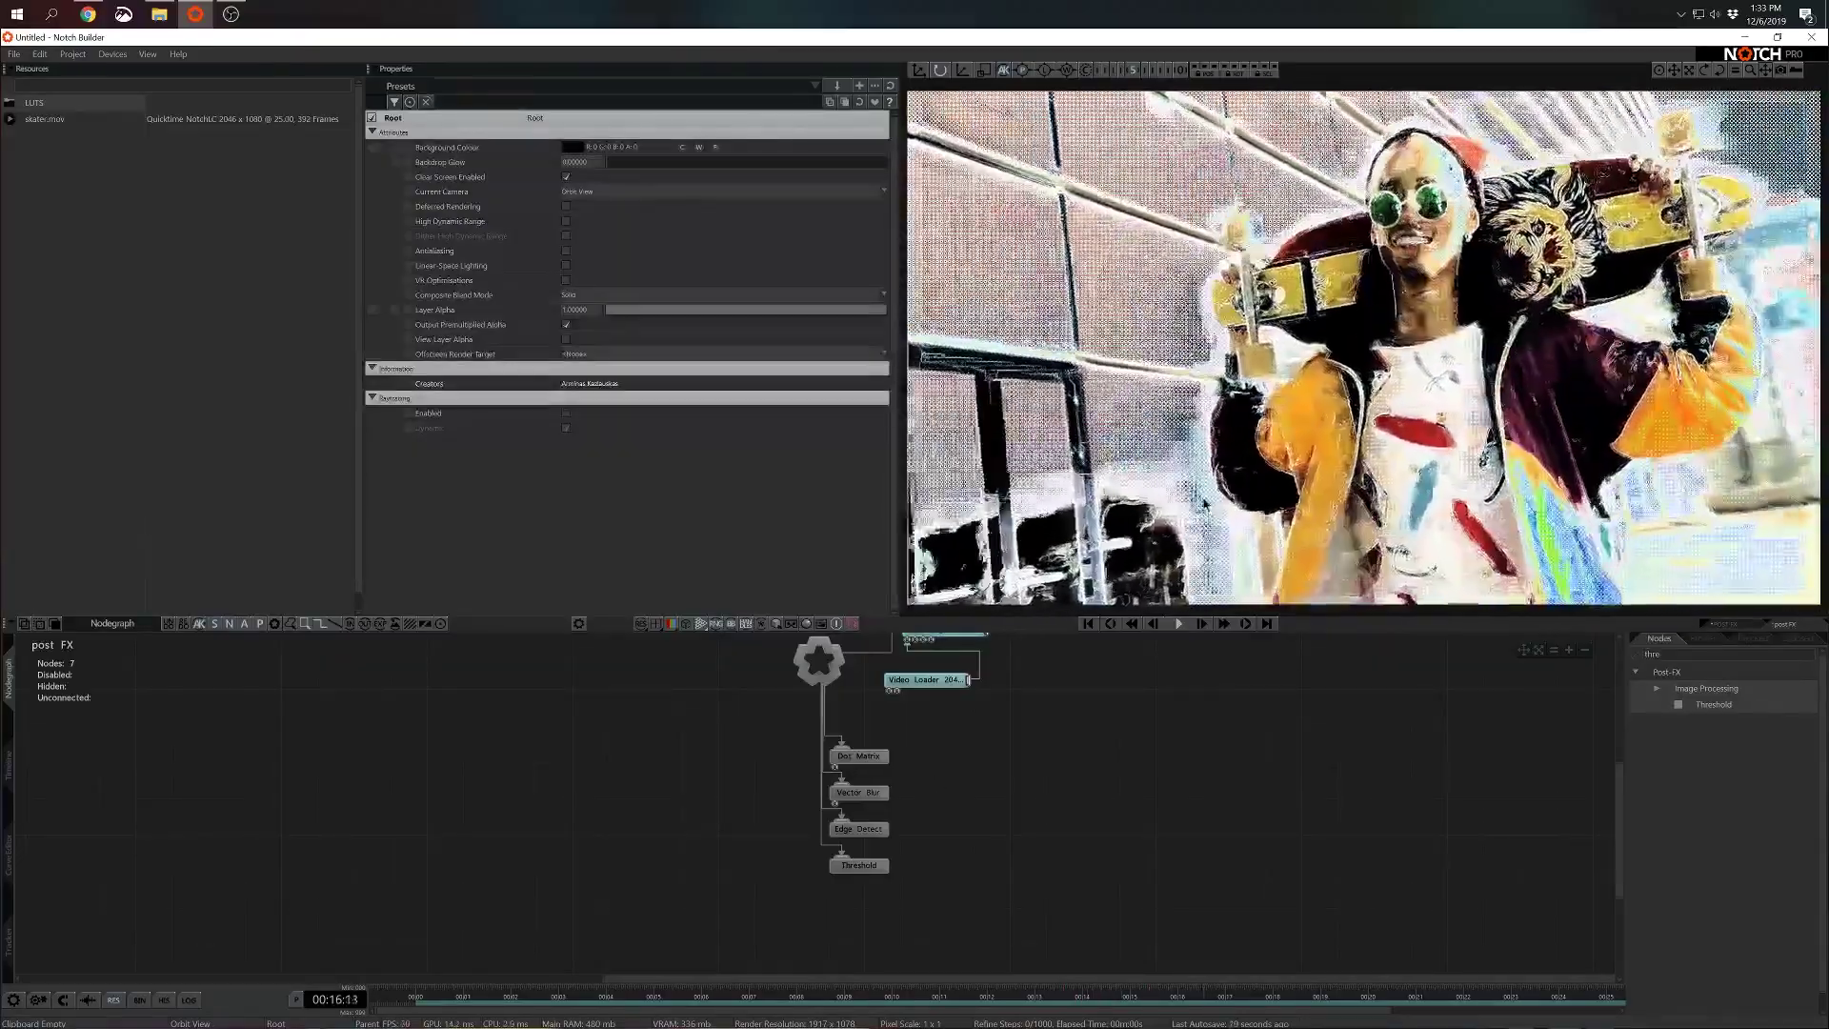
# Create an Apply Colour LUT node from Brannan.cube and attach it to the chain end
pyautogui.click(34, 104)
pyautogui.moveTo(86, 124); pyautogui.dragTo(858, 929)
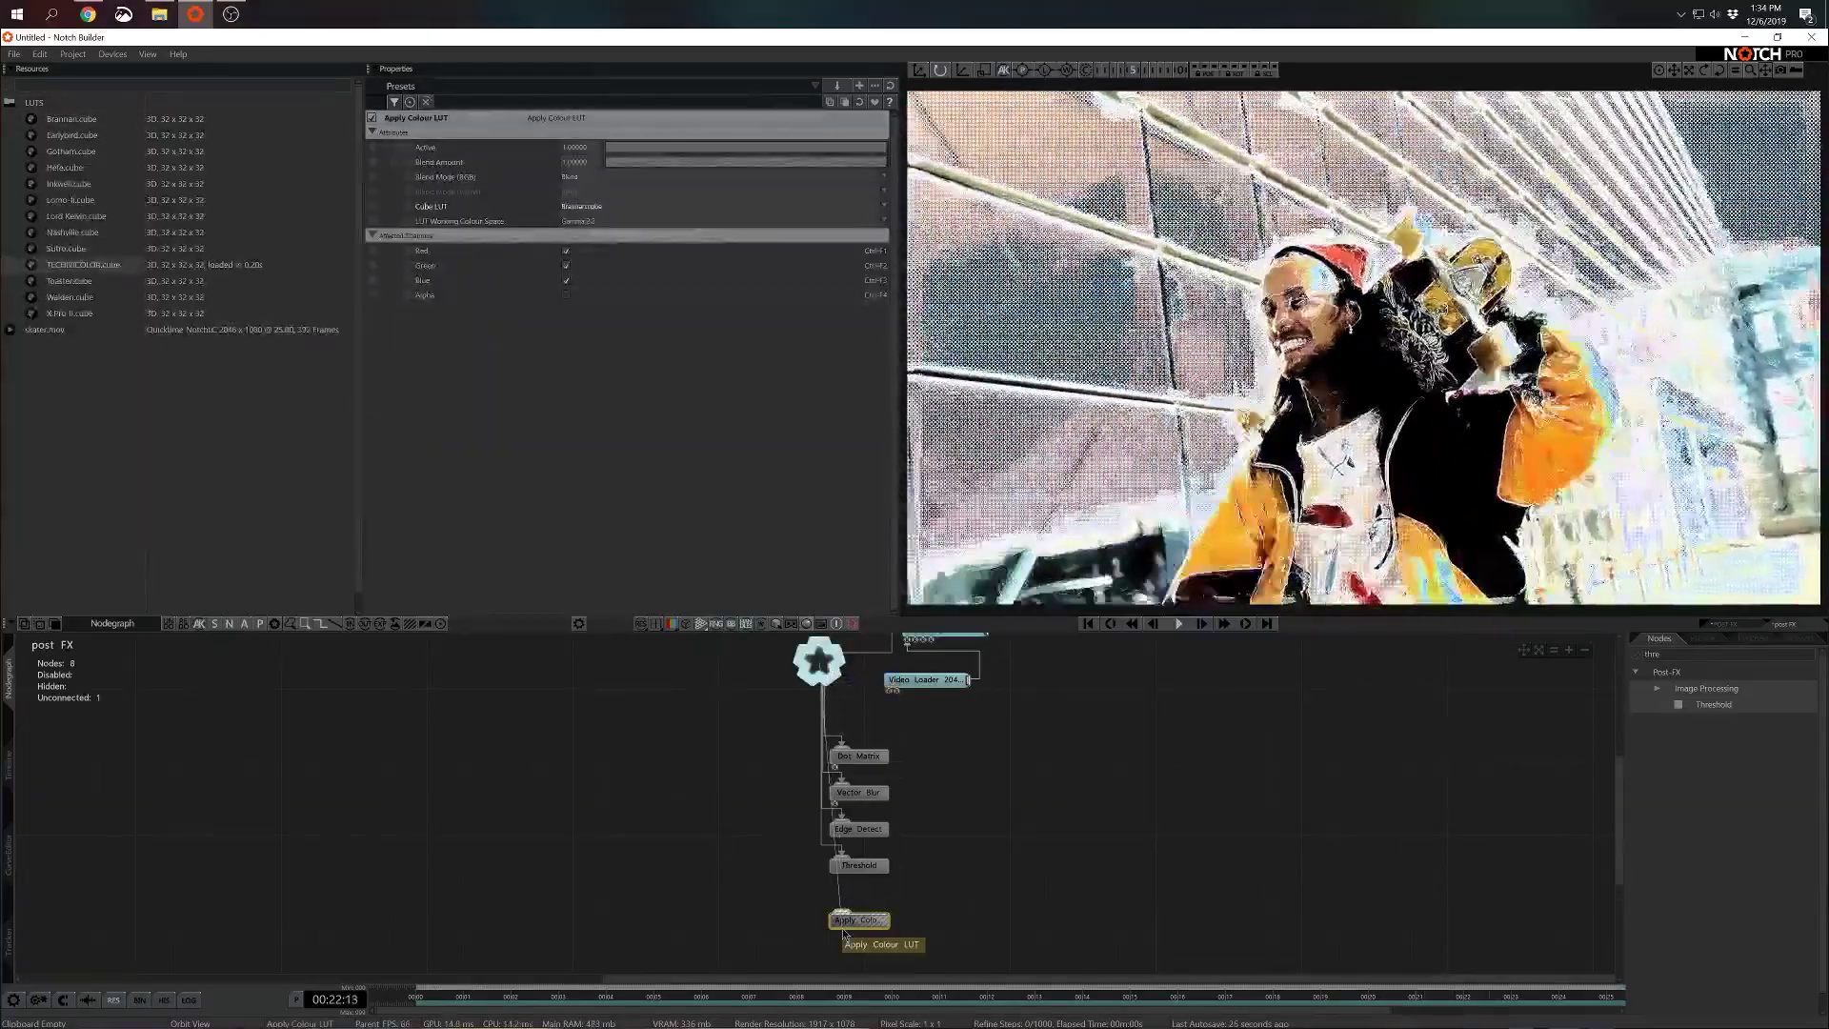
pyautogui.click(631, 207)
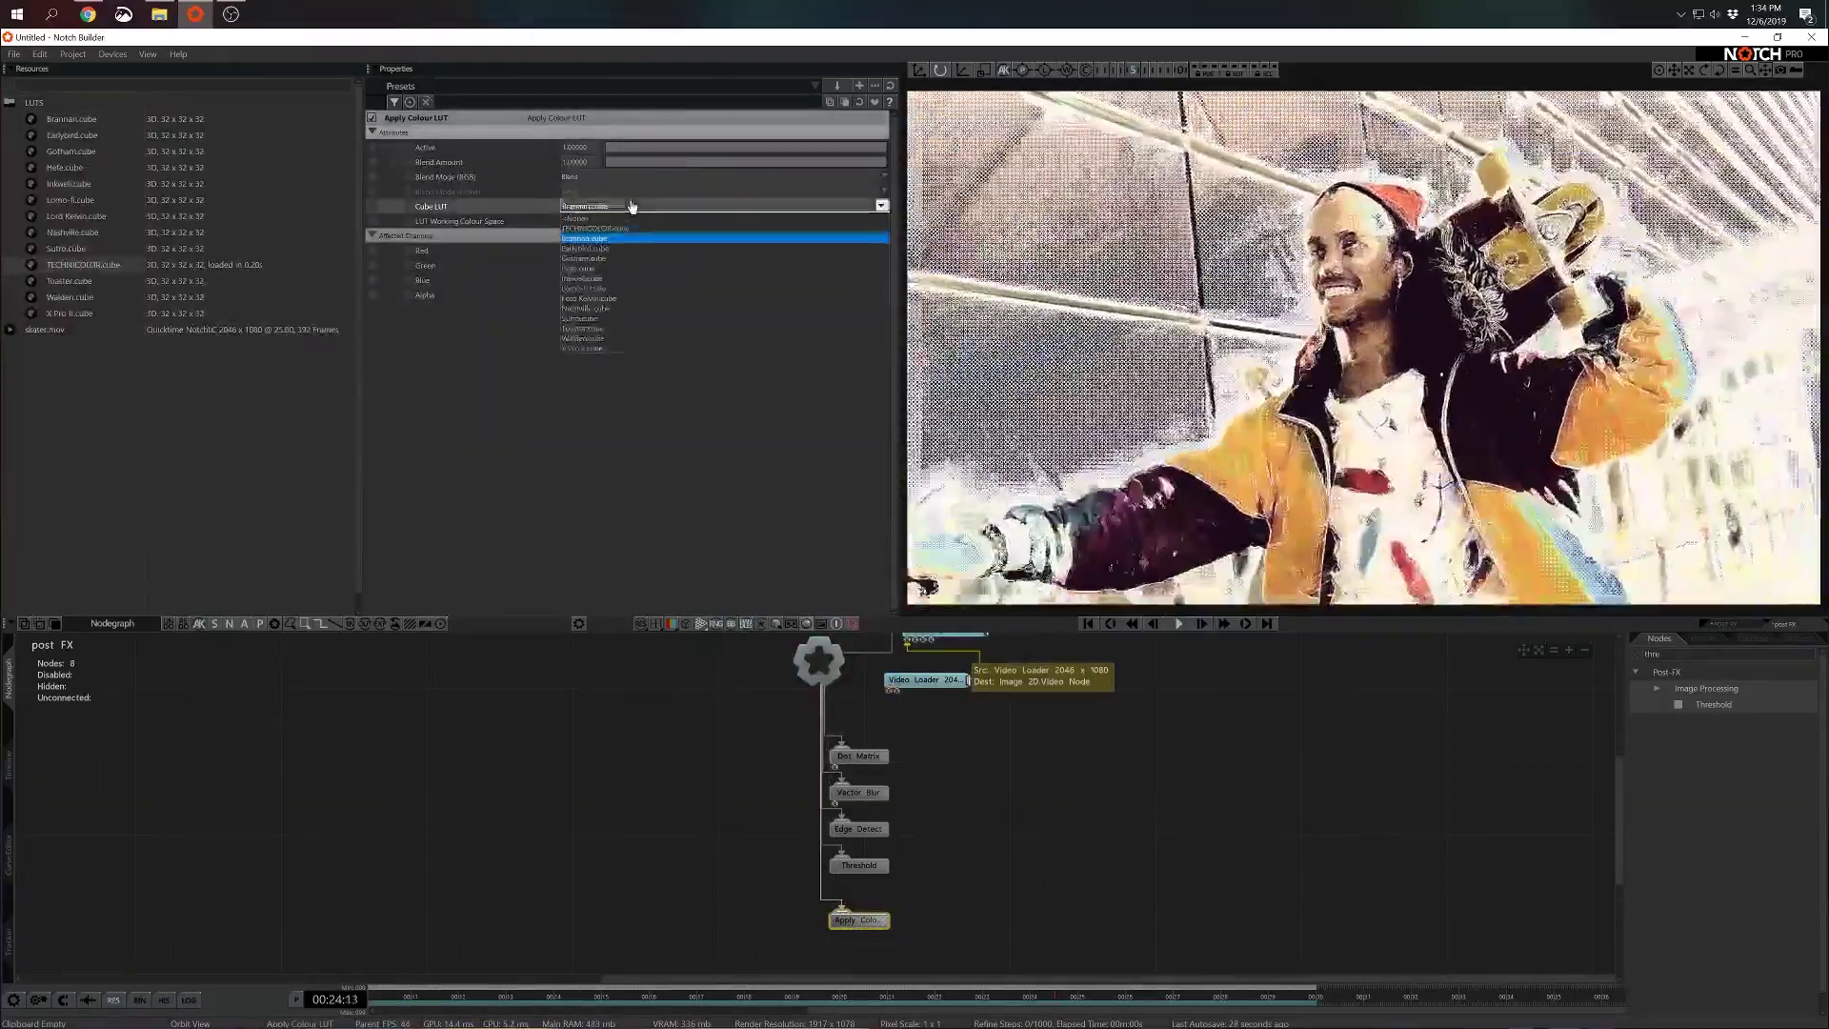
# Switch the node's Cube LUT to TECHNICOLOR.cube
pyautogui.scroll(1, 632, 207)
pyautogui.scroll(-9, 631, 207)
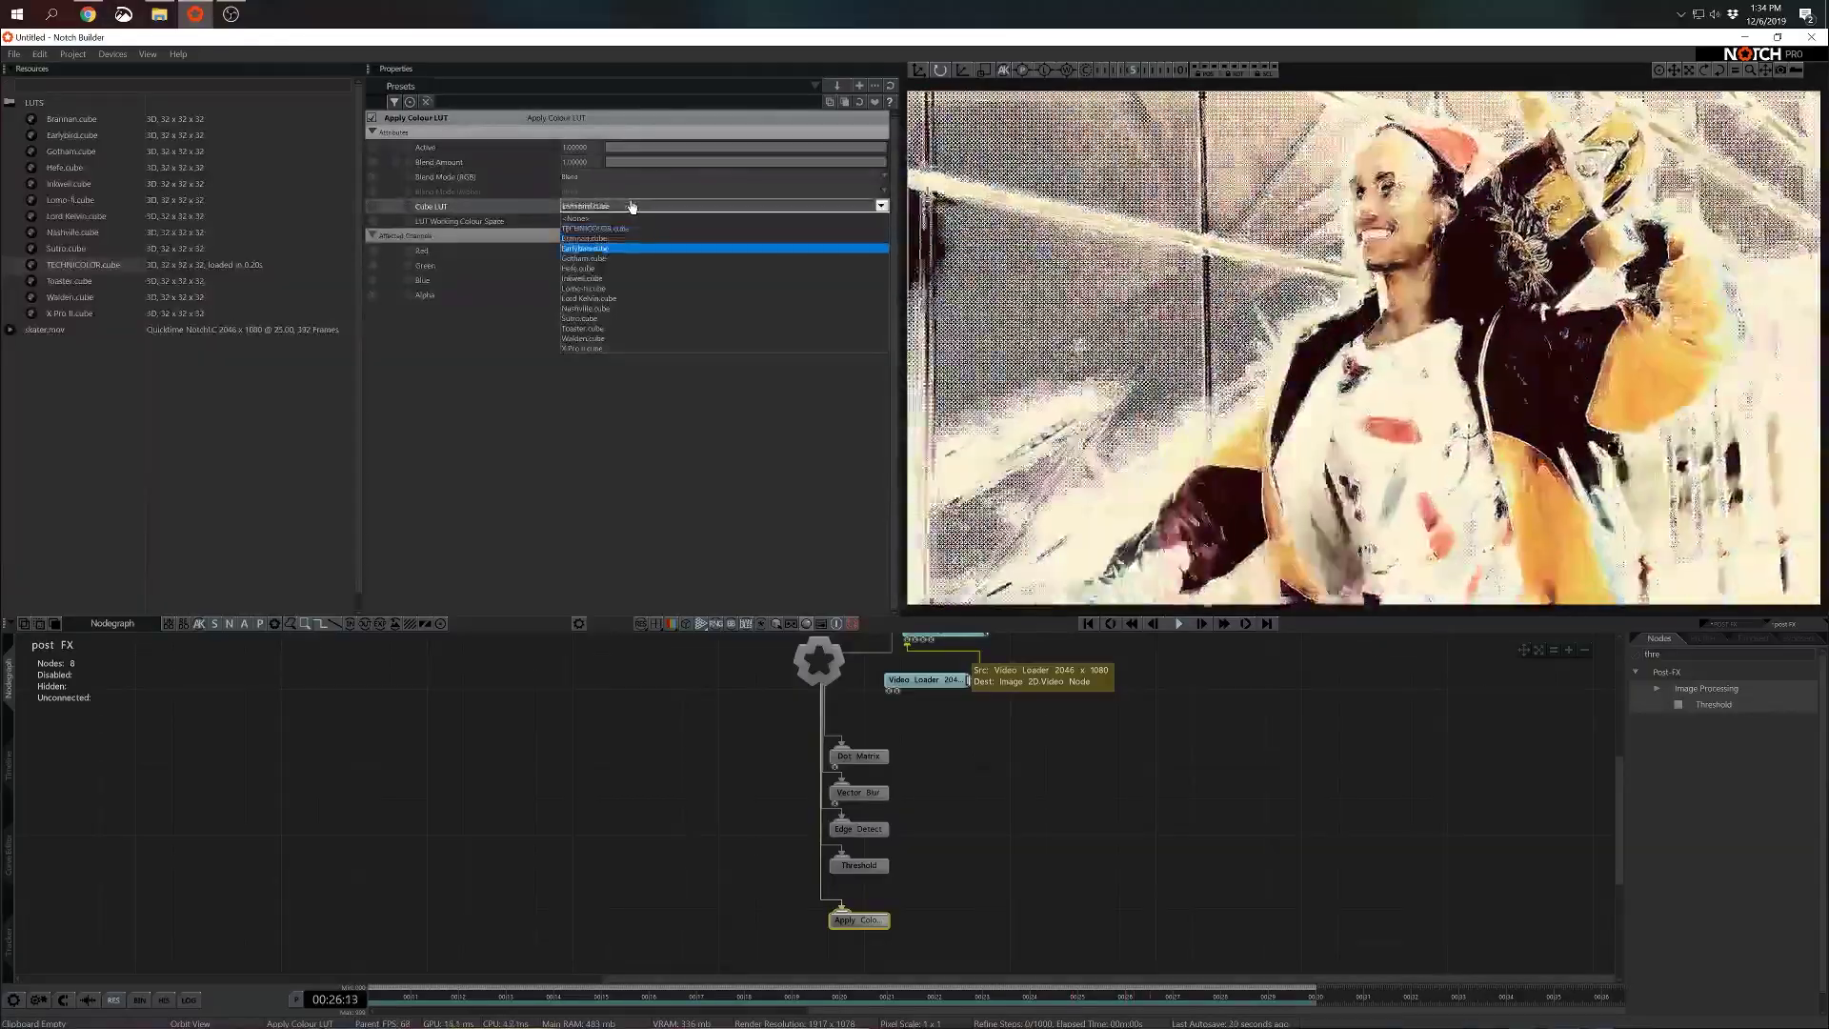
pyautogui.scroll(-3, 631, 206)
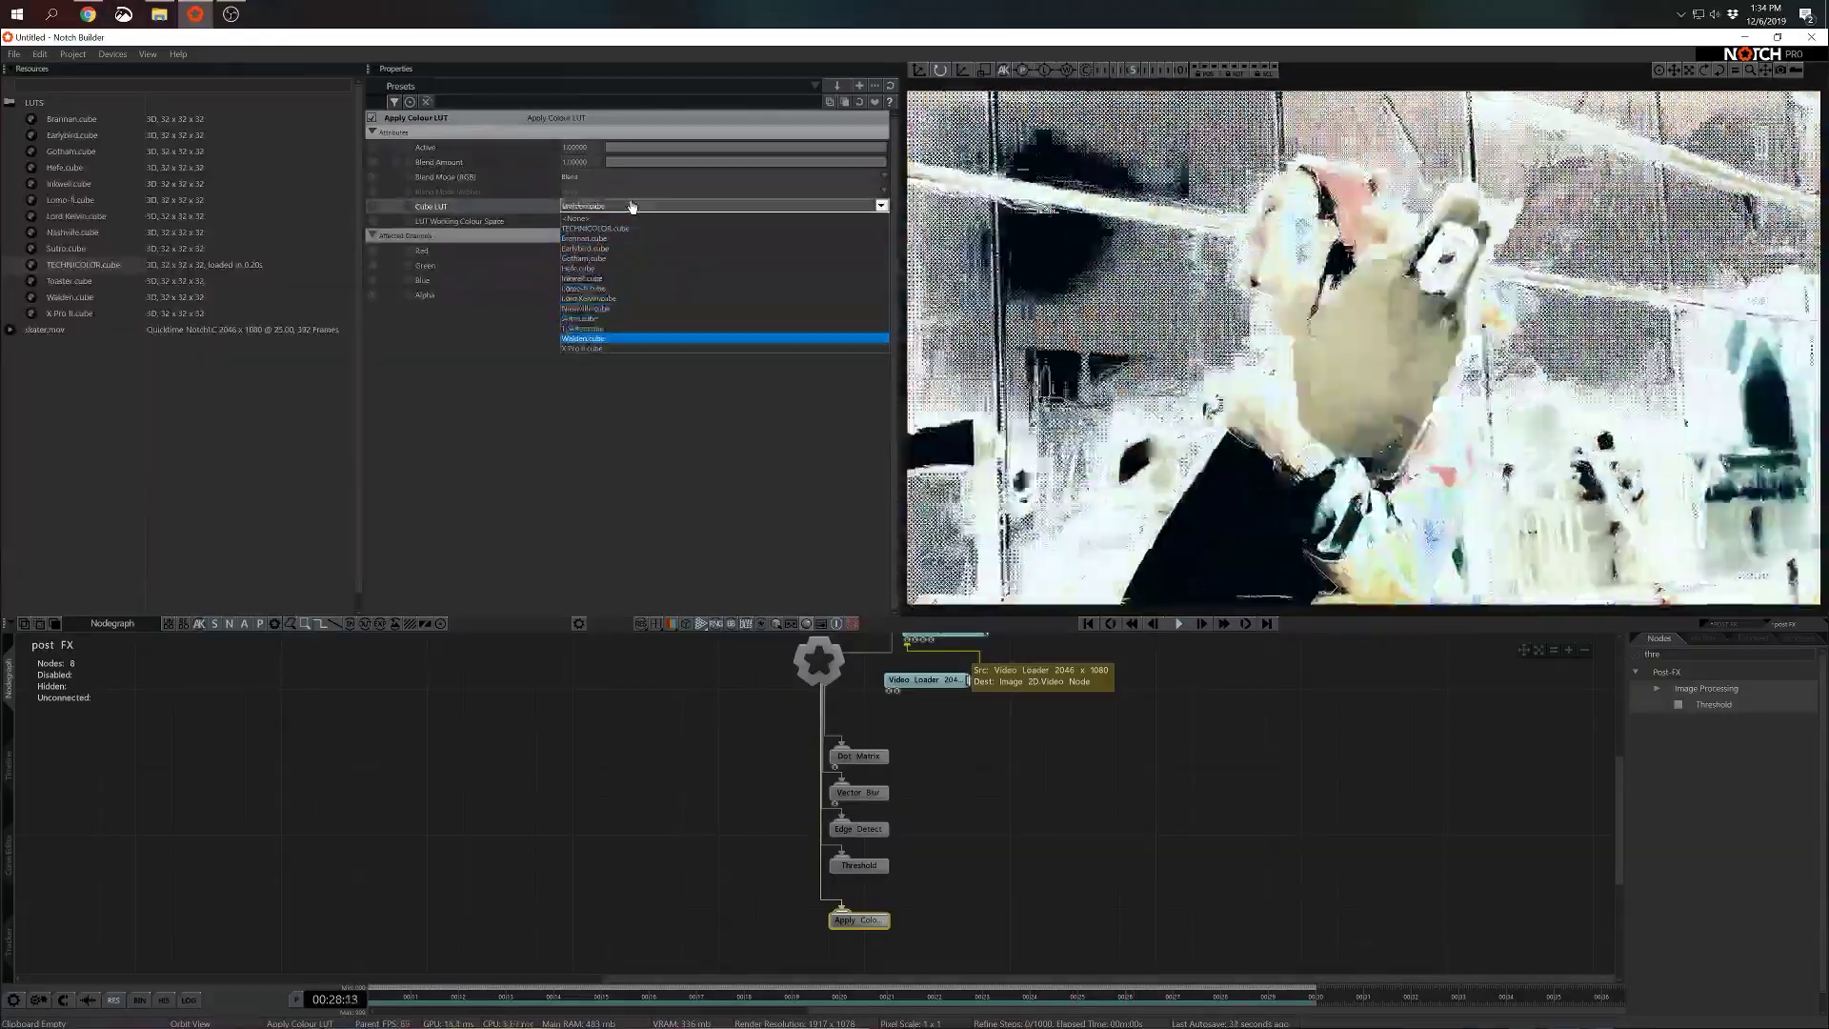
pyautogui.scroll(5, 632, 206)
pyautogui.scroll(5, 632, 206)
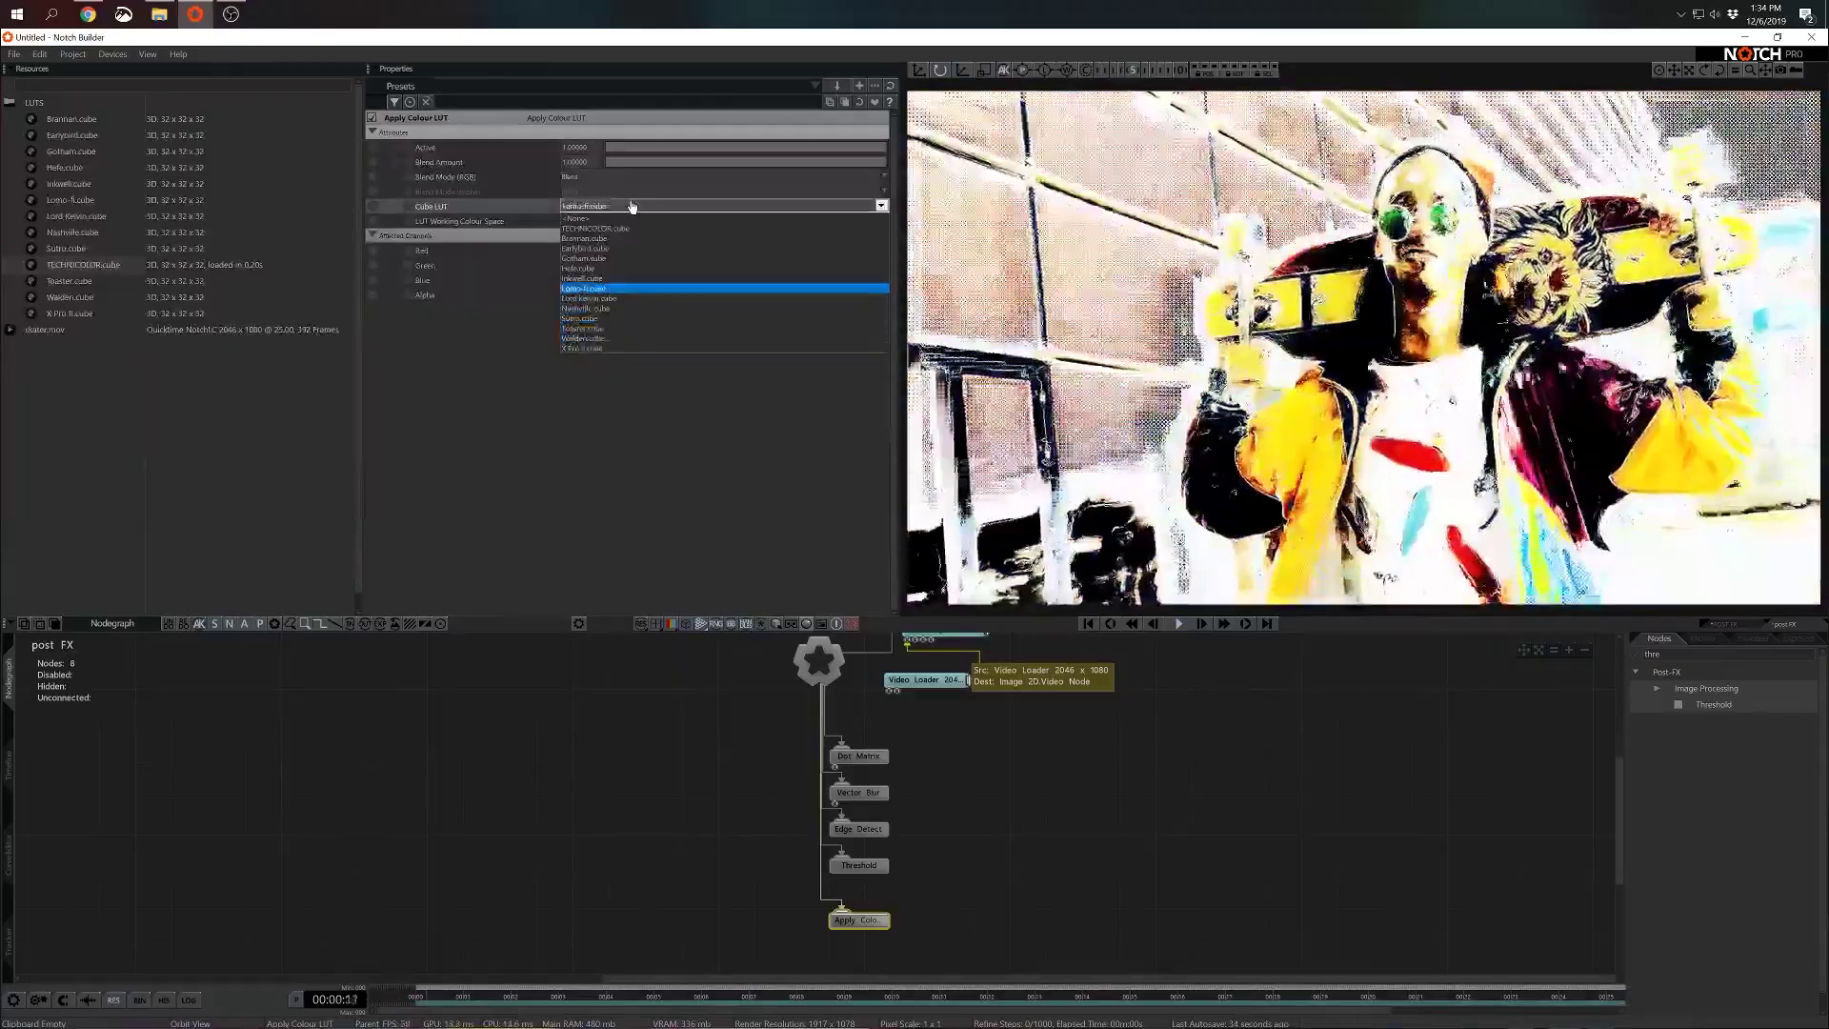
pyautogui.scroll(2, 631, 206)
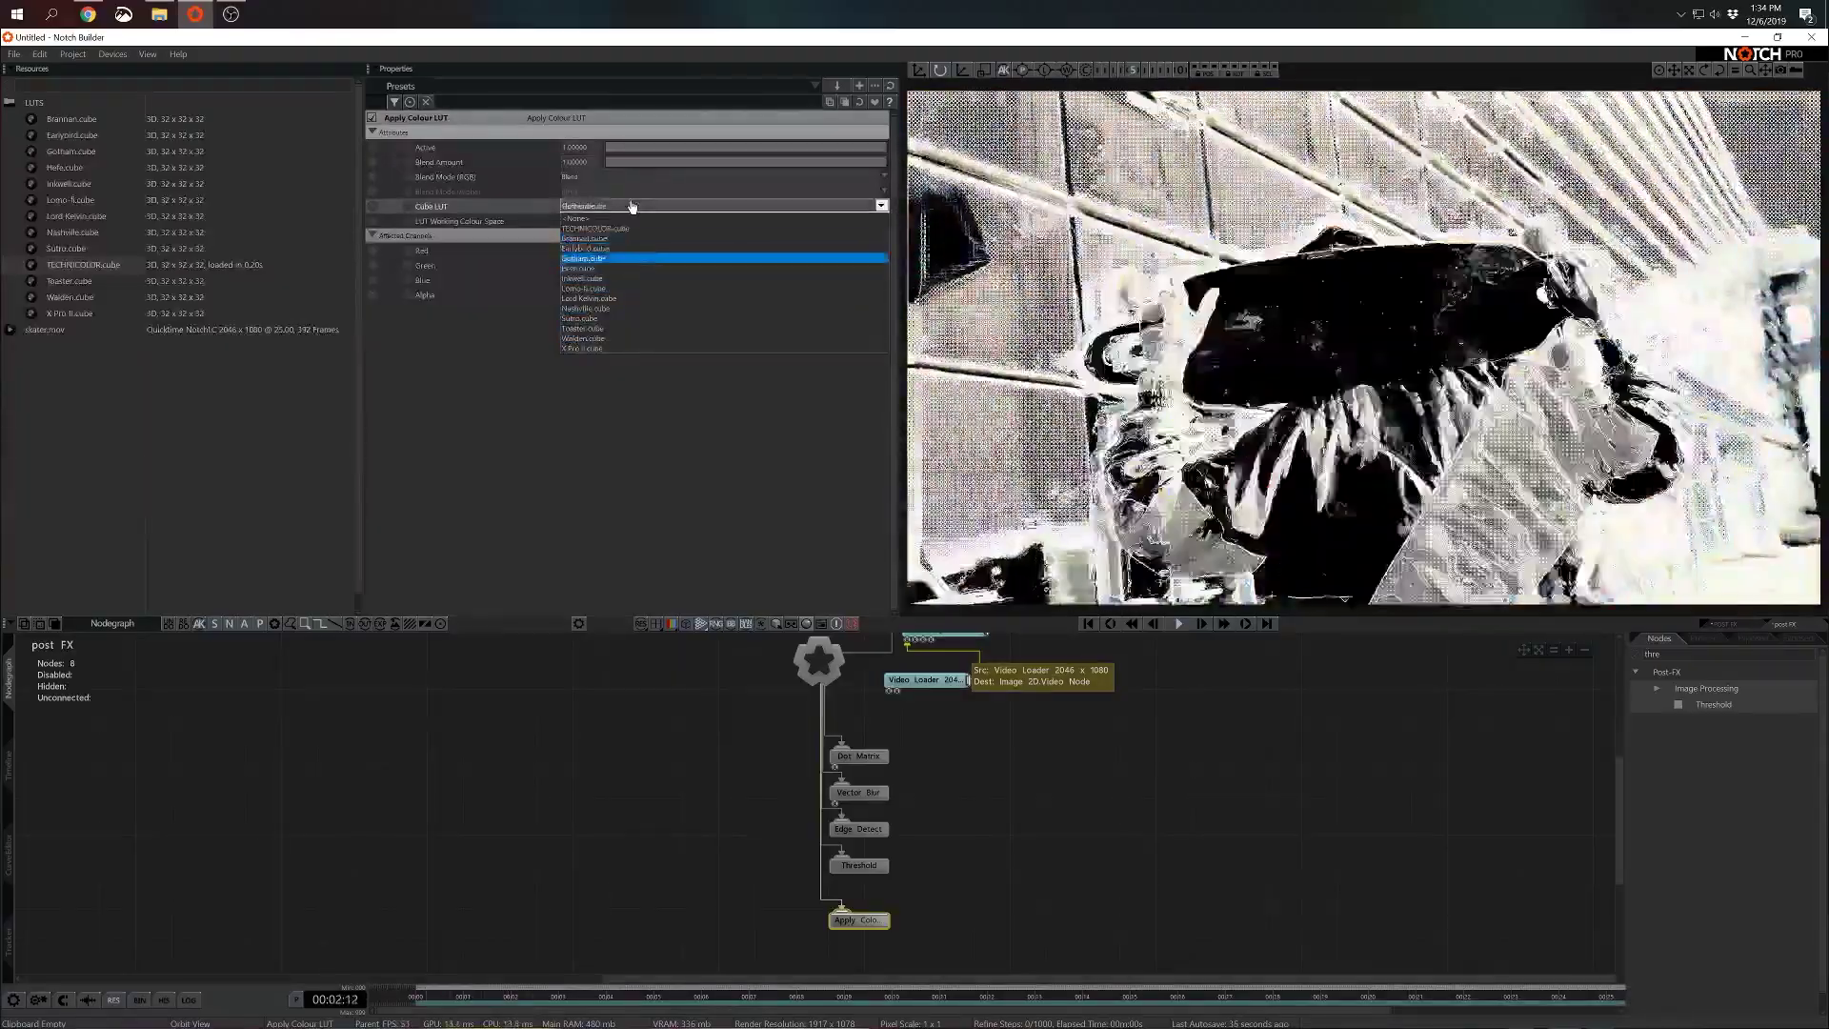
pyautogui.click(631, 207)
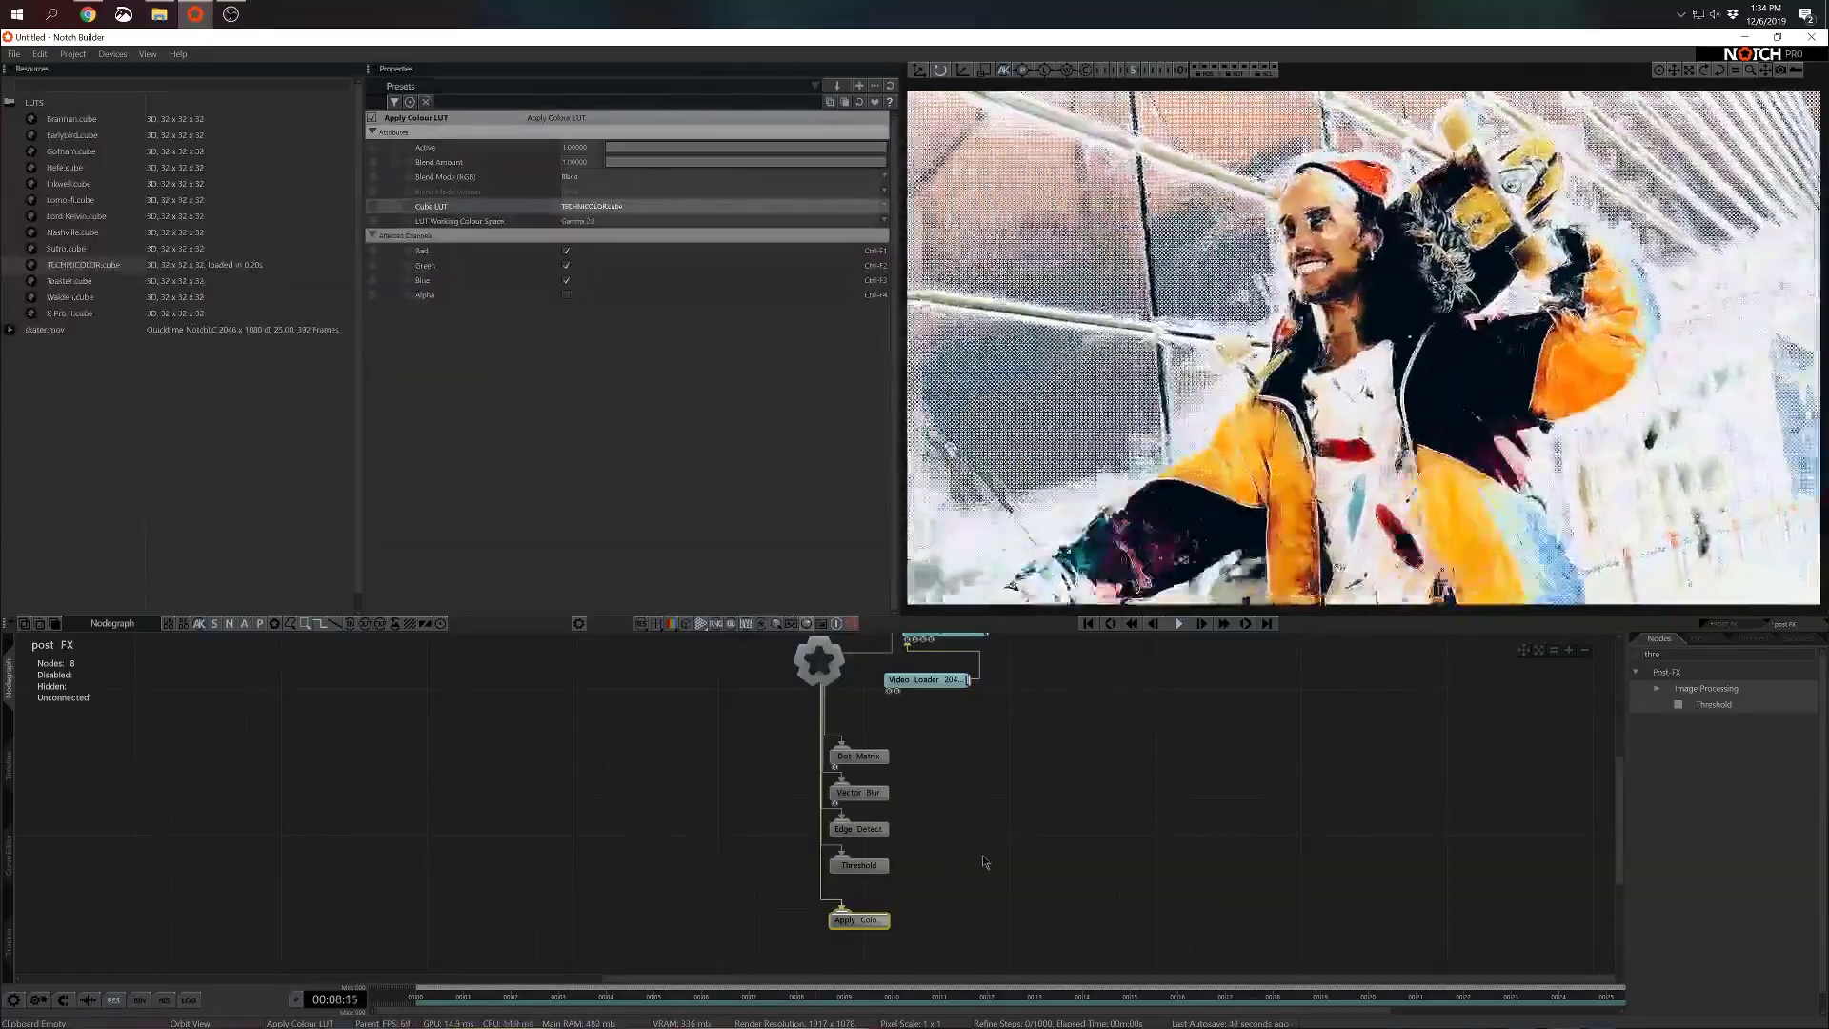
# Change Edge Detect's edge colour to a new, slightly lighter shade
pyautogui.click(858, 828)
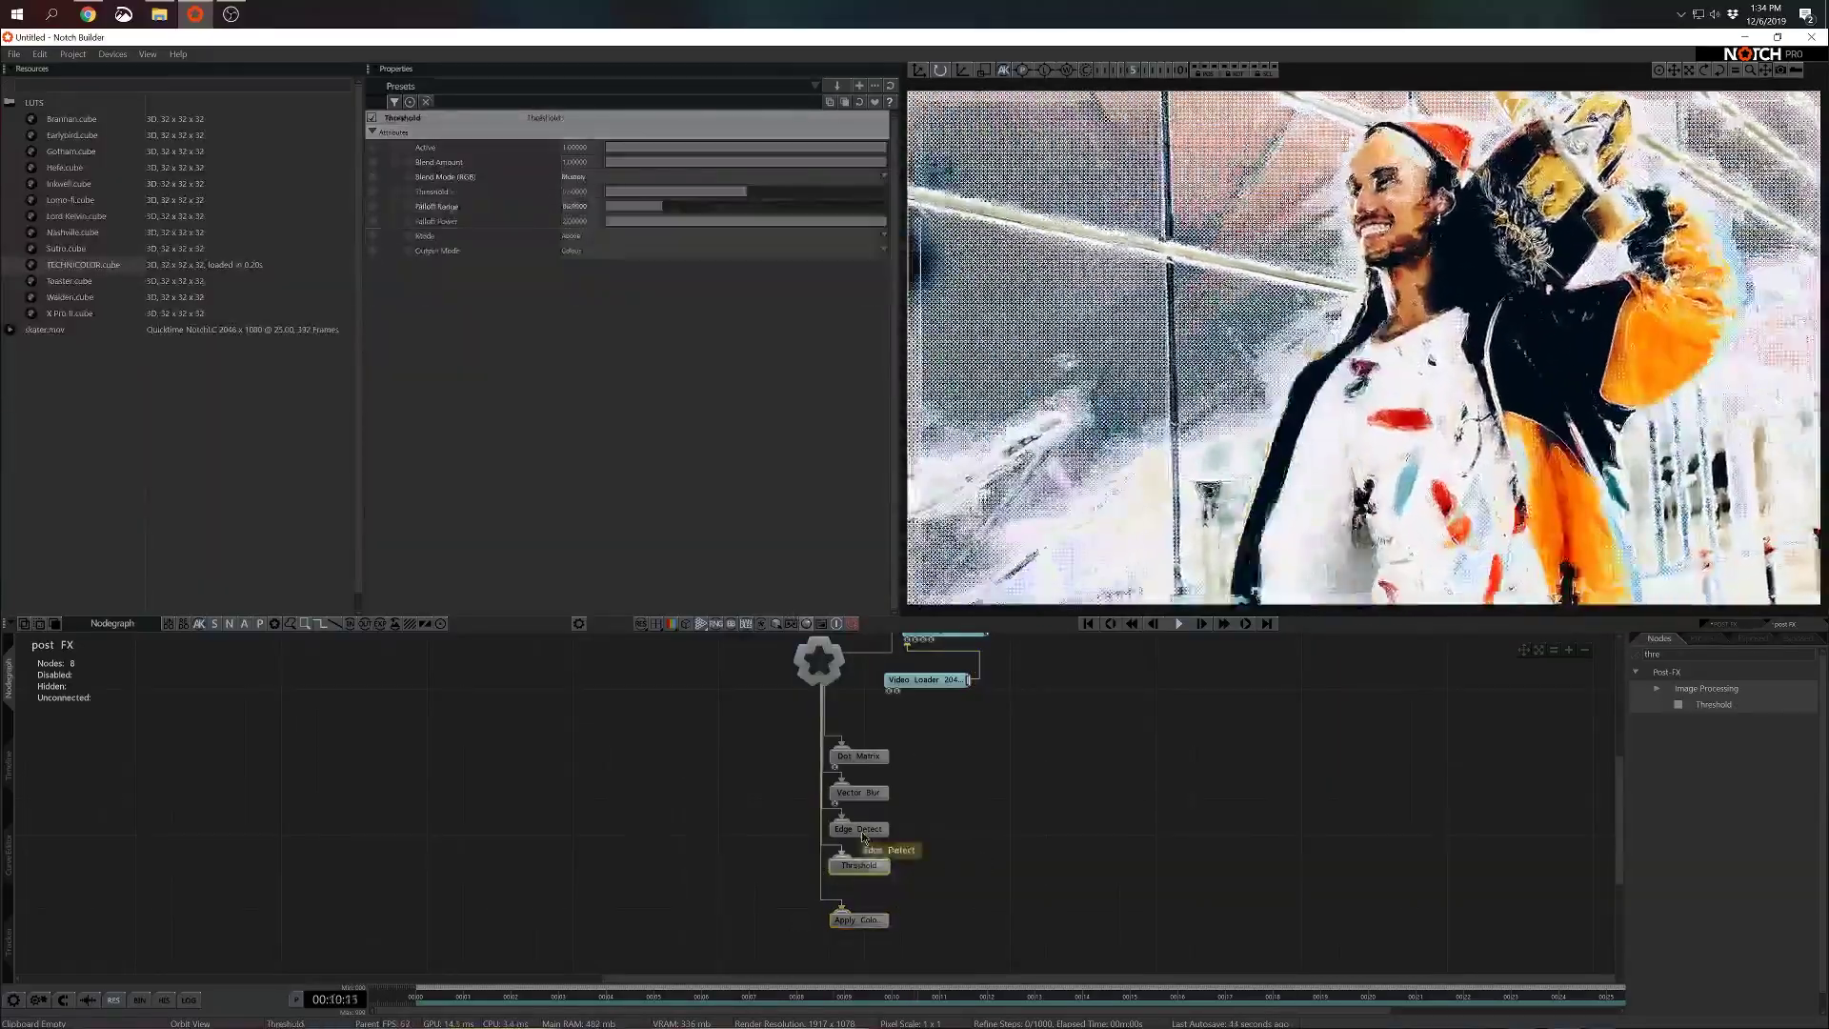
pyautogui.click(572, 221)
pyautogui.click(400, 310)
pyautogui.moveTo(400, 310); pyautogui.dragTo(395, 303)
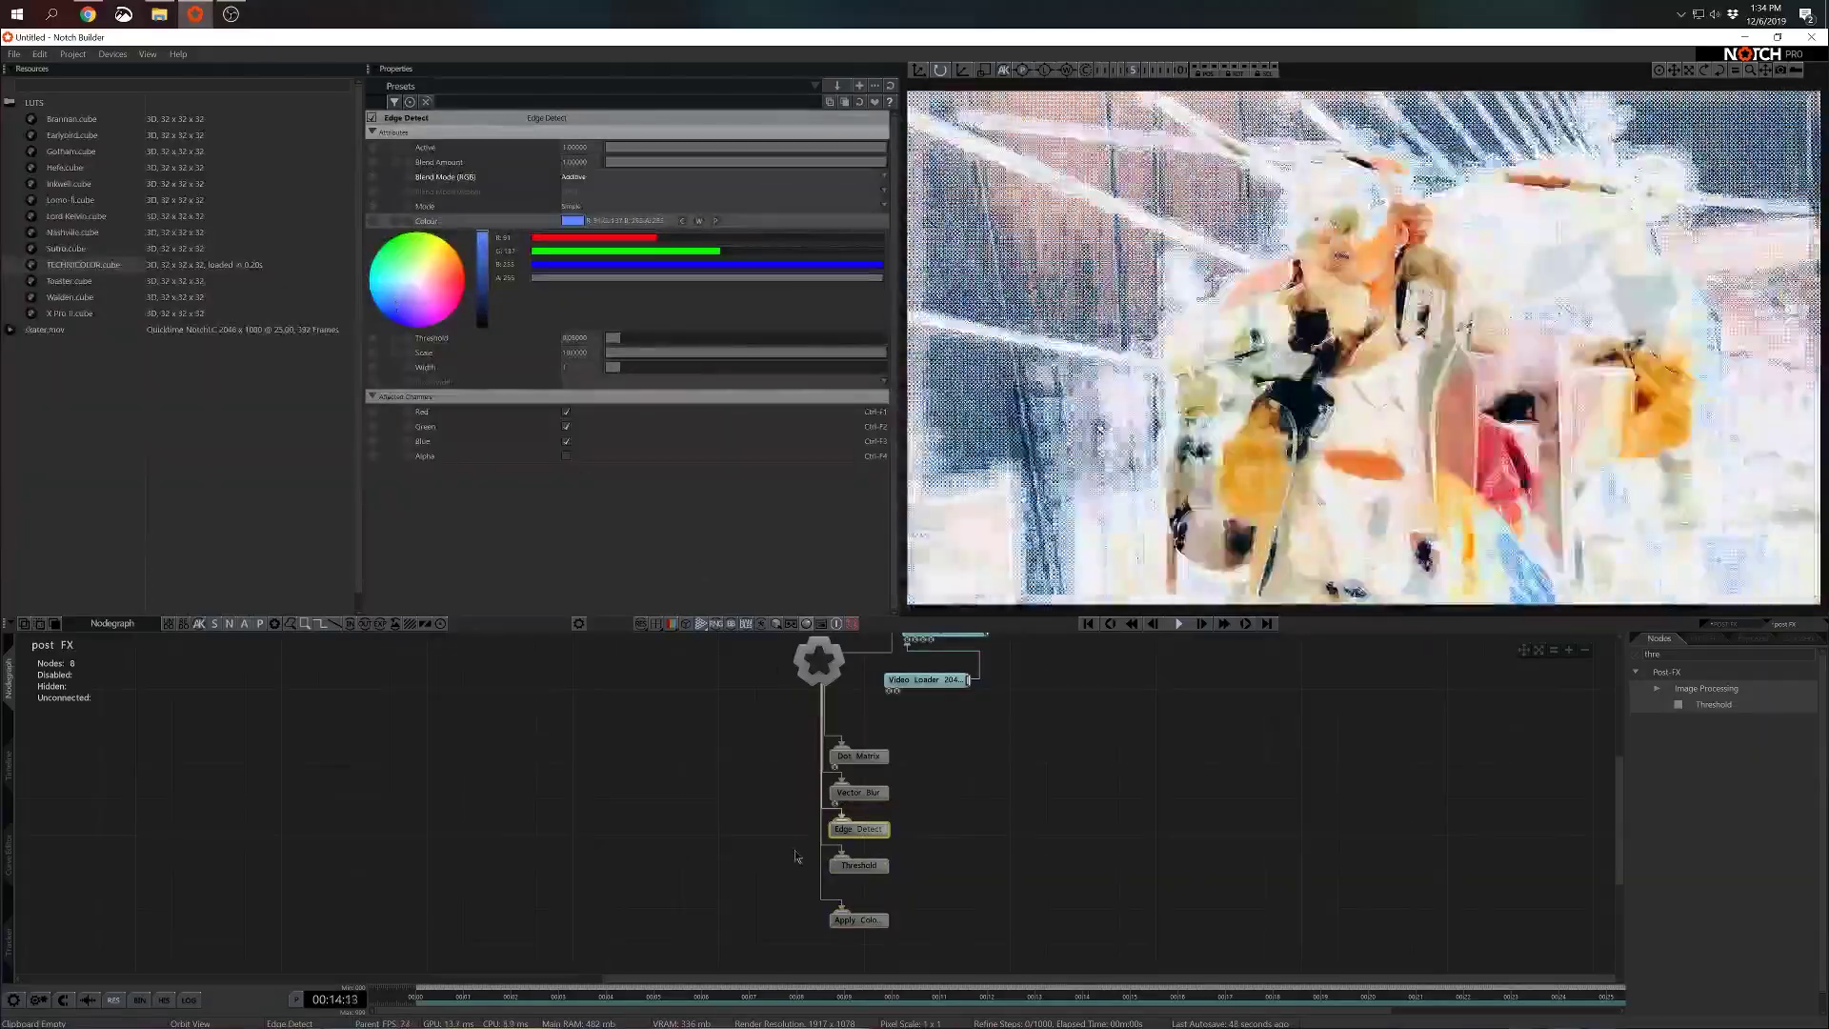
# Move Threshold lower and Edge Detect to the top of the chain, ahead of Dot Matrix
pyautogui.click(862, 918)
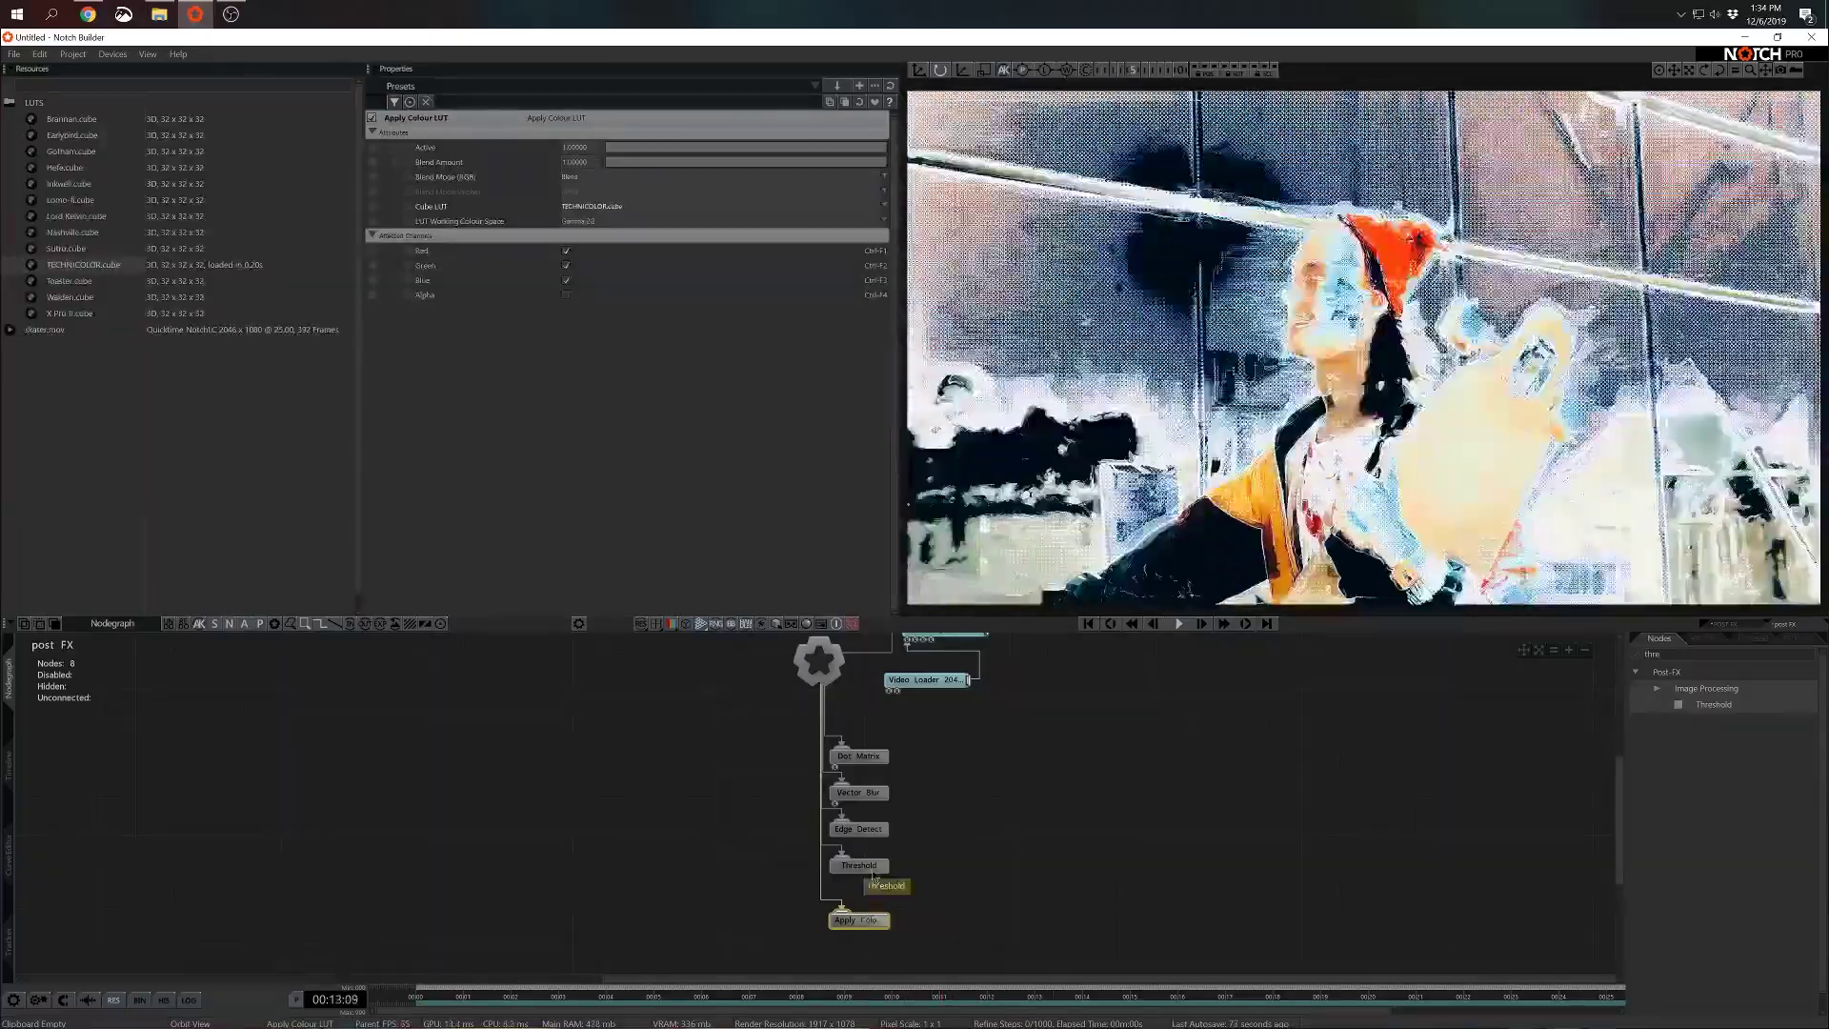
pyautogui.press('Escape')
pyautogui.scroll(-4, 1649, 868)
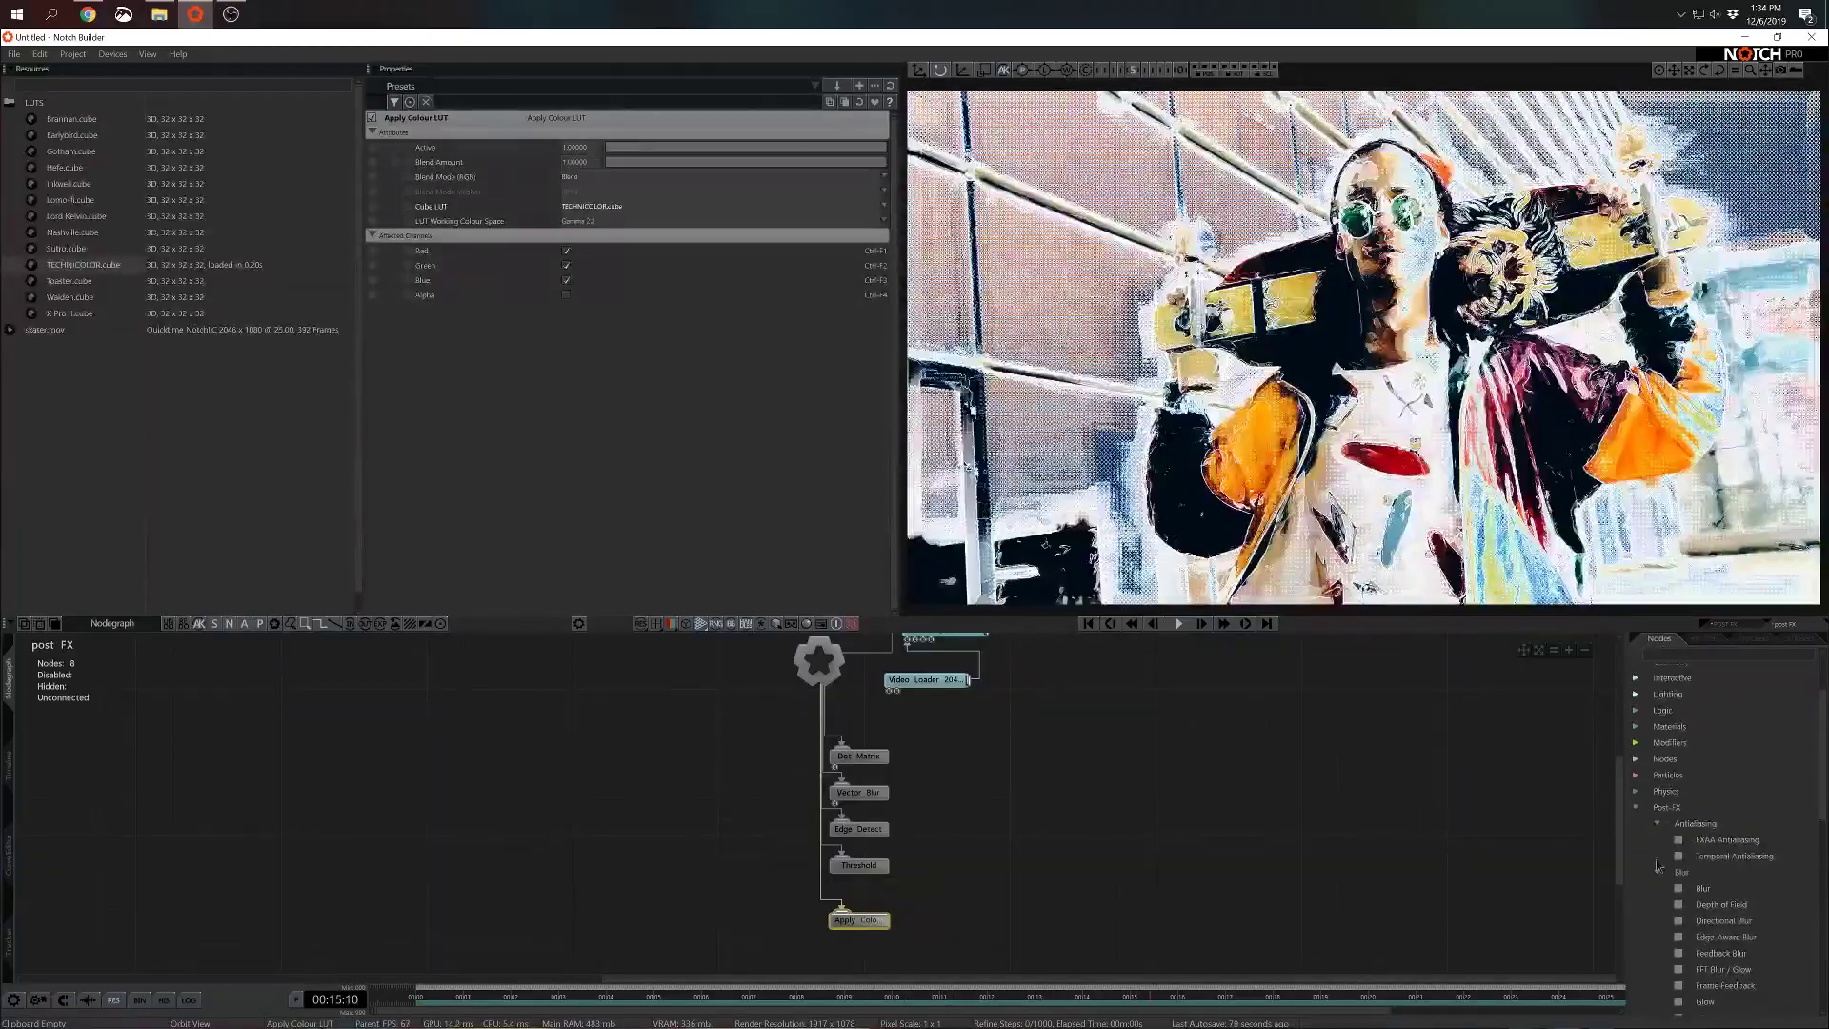
pyautogui.moveTo(884, 878)
pyautogui.mouseDown()
pyautogui.moveTo(915, 922)
pyautogui.moveTo(890, 890)
pyautogui.moveTo(868, 962)
pyautogui.moveTo(864, 892)
pyautogui.mouseUp()
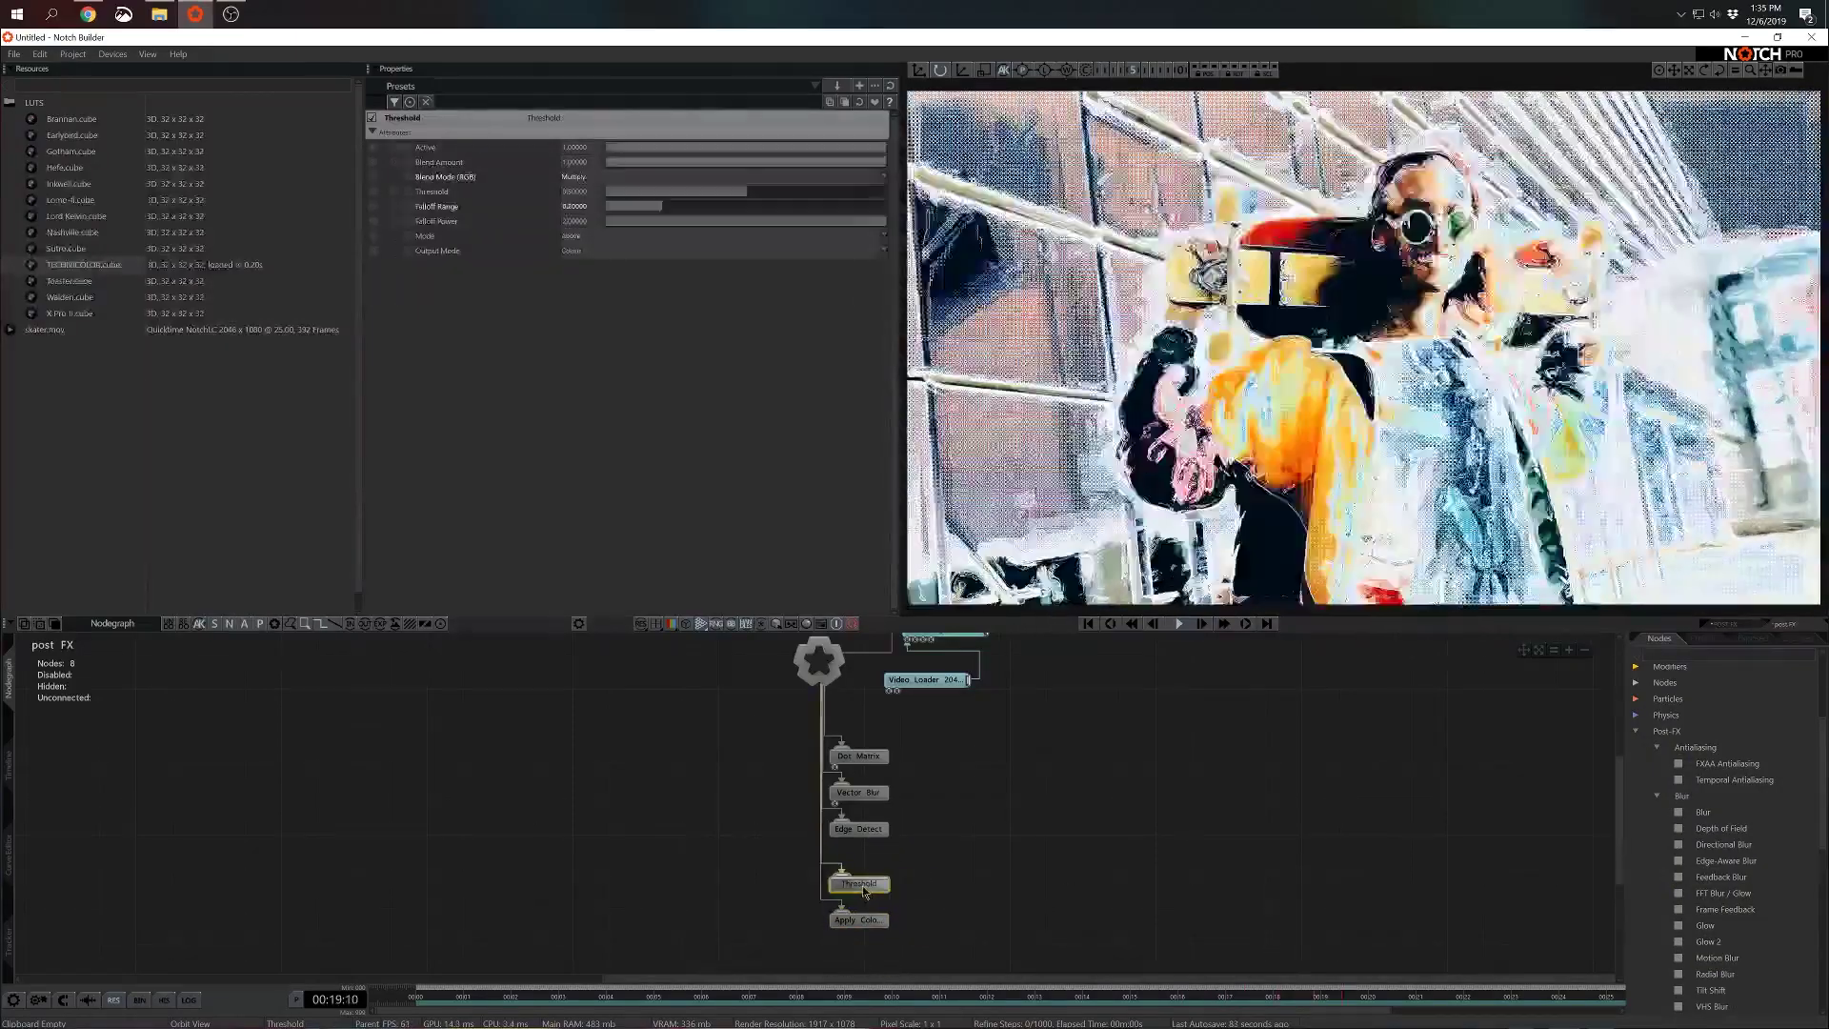
pyautogui.moveTo(857, 829); pyautogui.dragTo(881, 735)
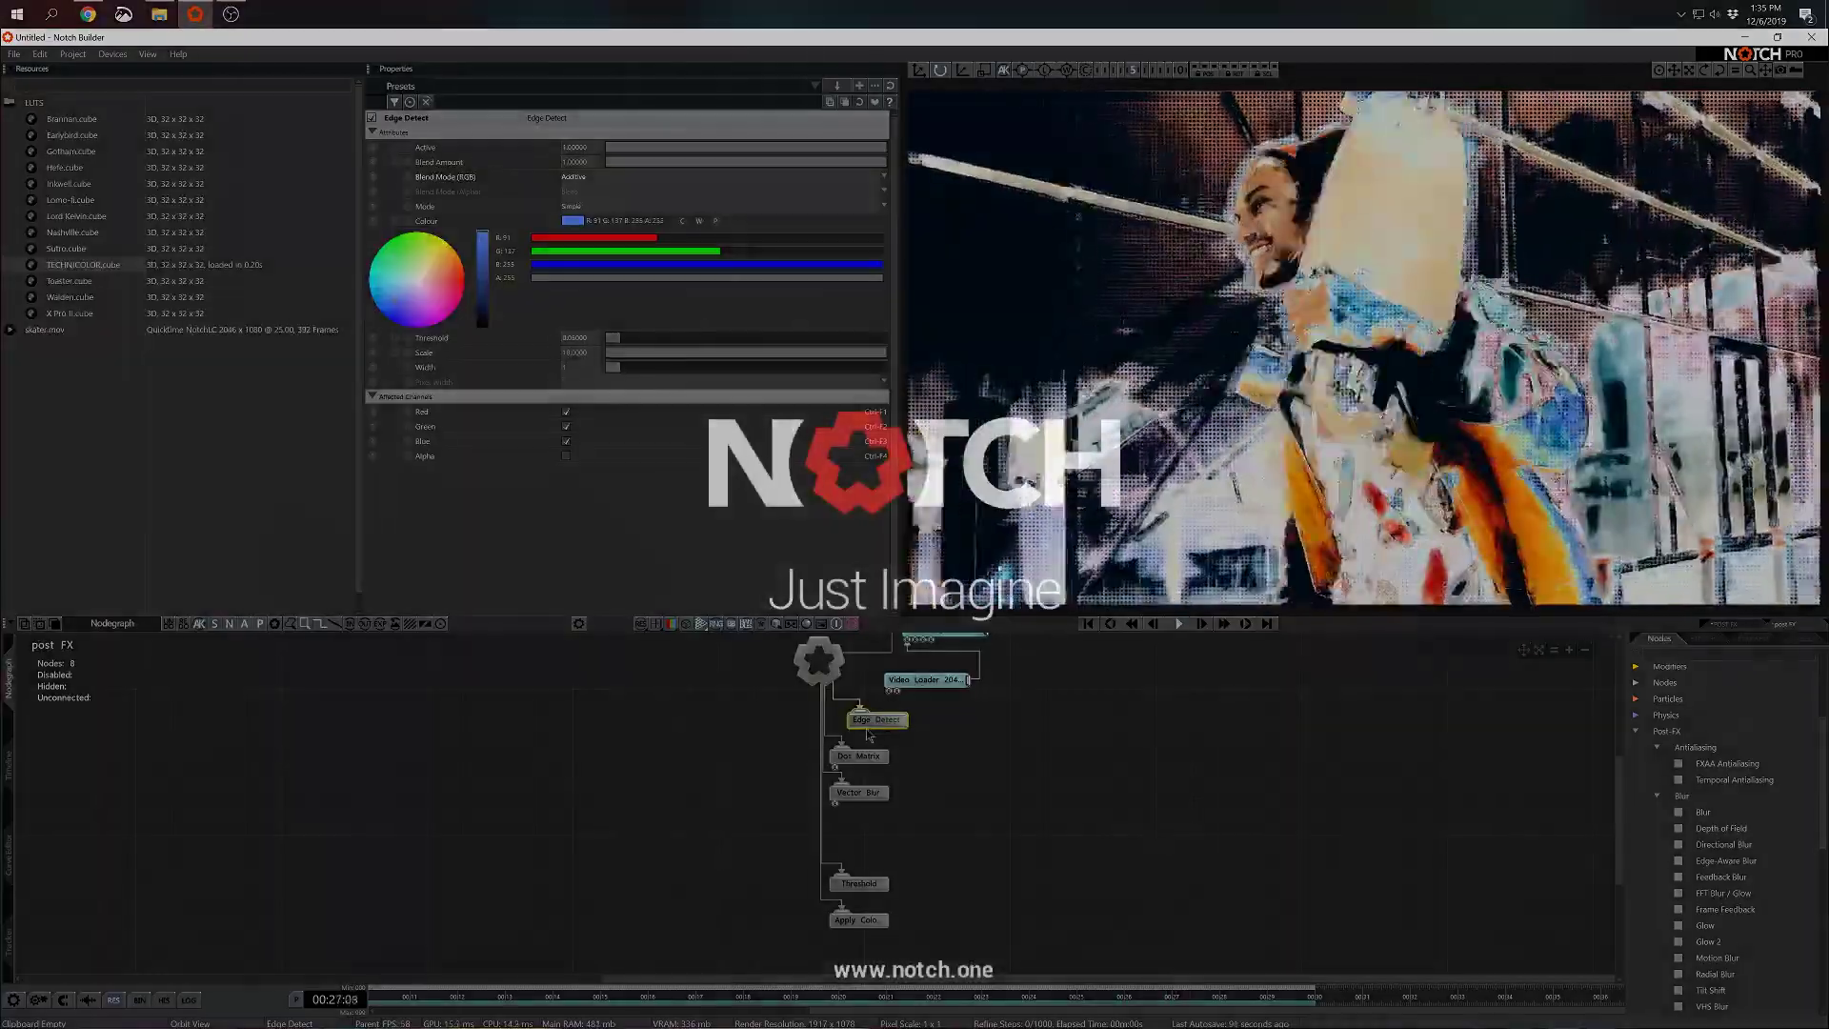